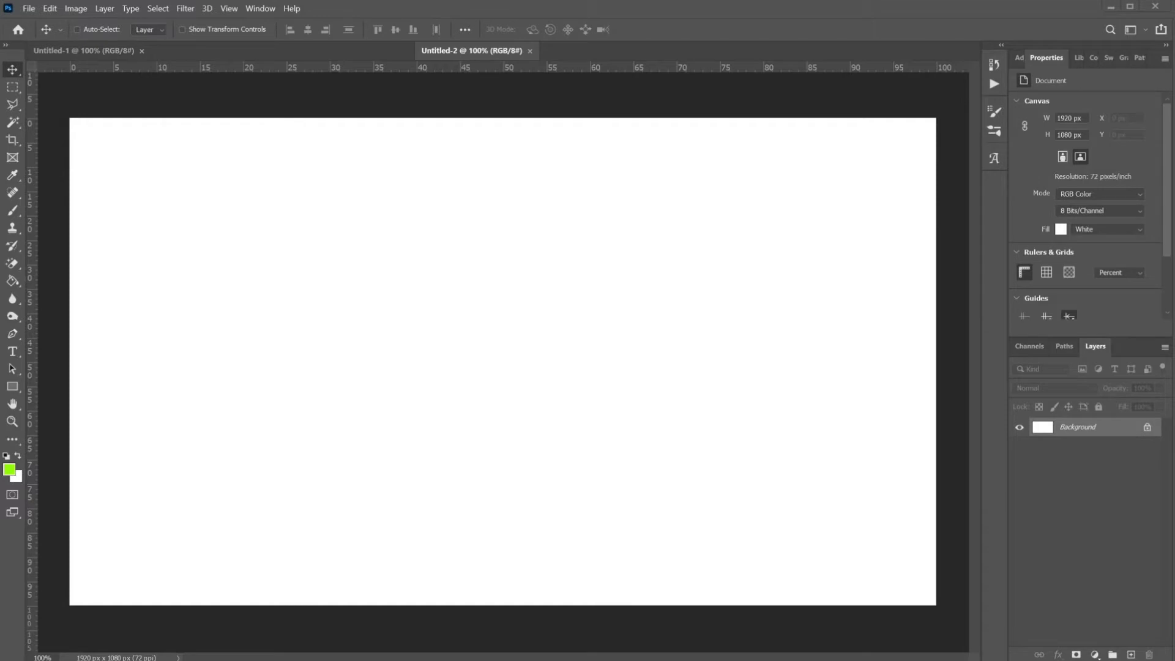
- Switch to File Explorer and place ScreenShot_20-10-26_23-36-38-000 from the Overwatch folder into a 1920 × 1080 px Photoshop document
key(ctrl+w)
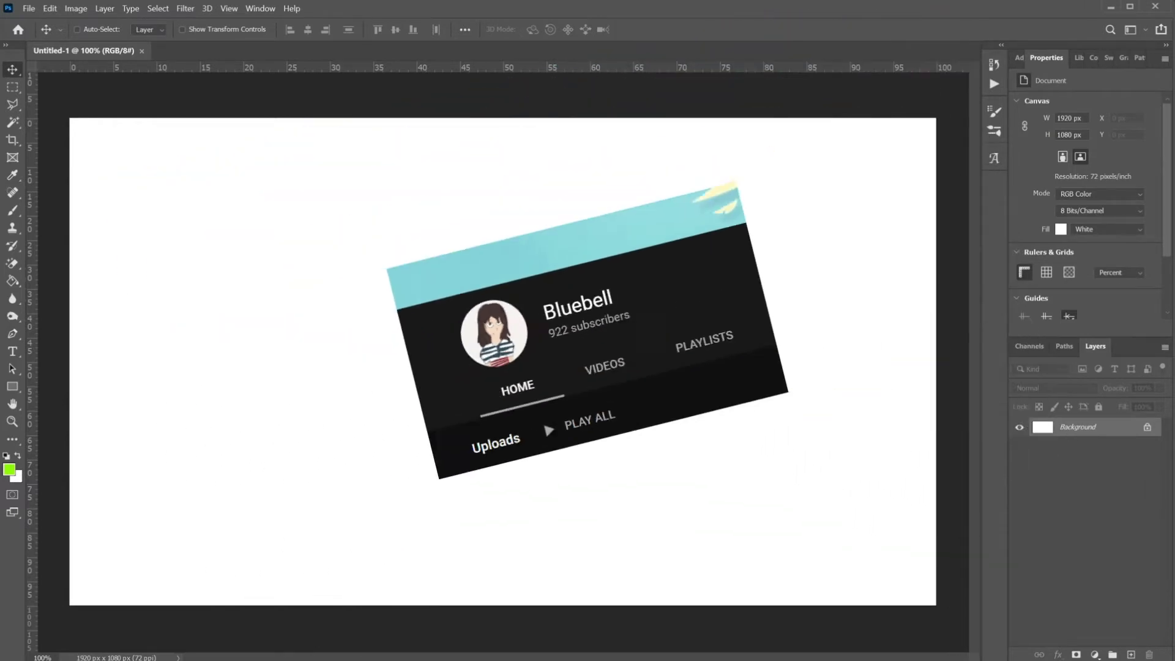
key(alt+Tab)
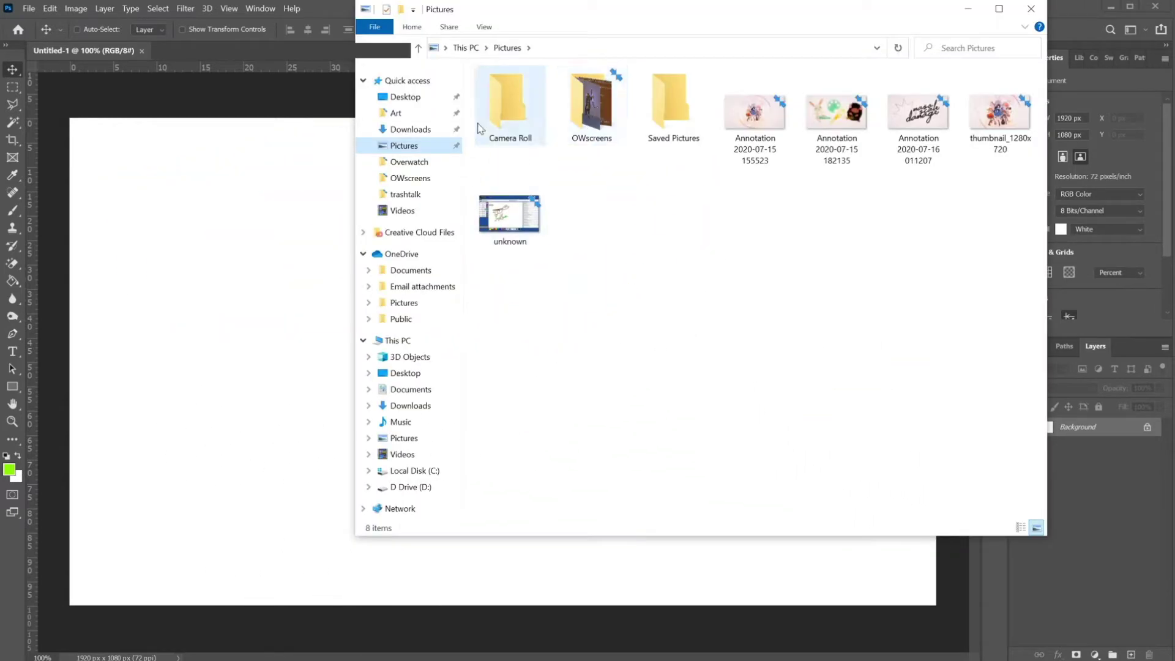
click(449, 162)
scroll(811, 299, down, 5)
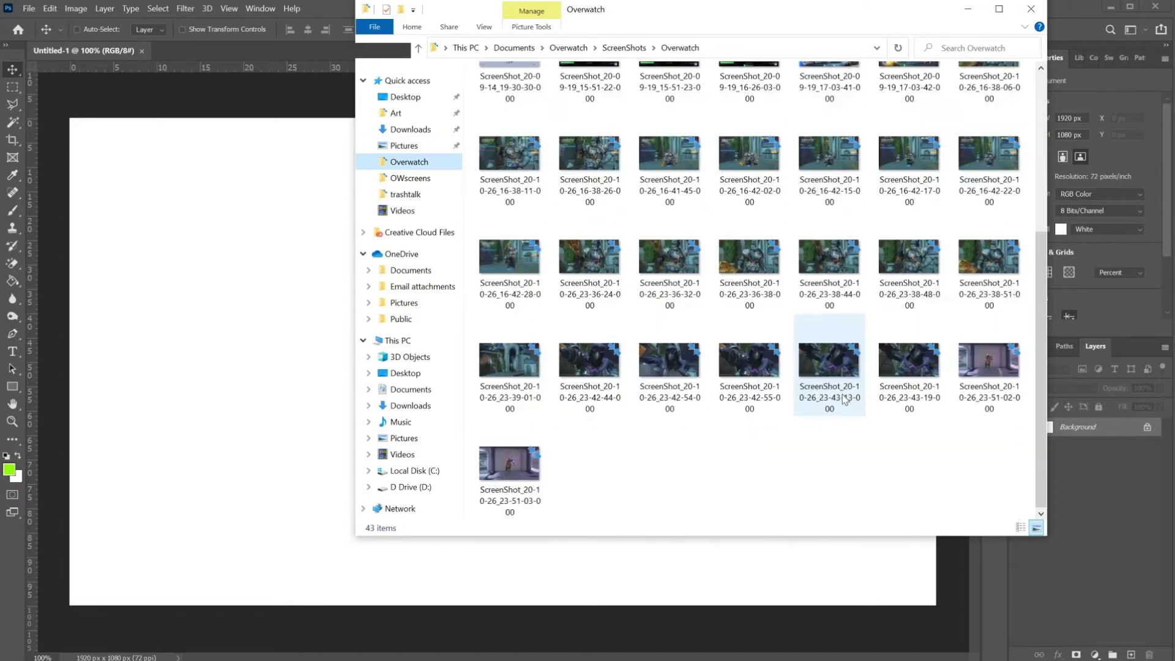
click(513, 484)
mouse_move(516, 481)
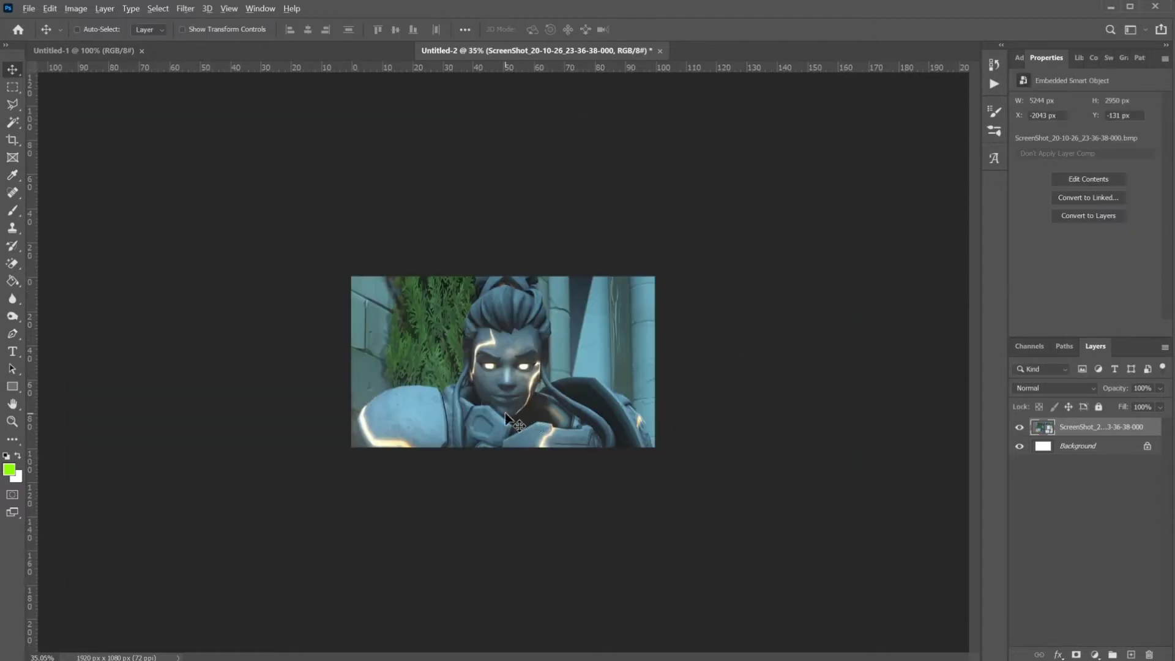
- Add an Exposure adjustment layer above the screenshot and set its exposure to -3.21
scroll(506, 413, down, 2)
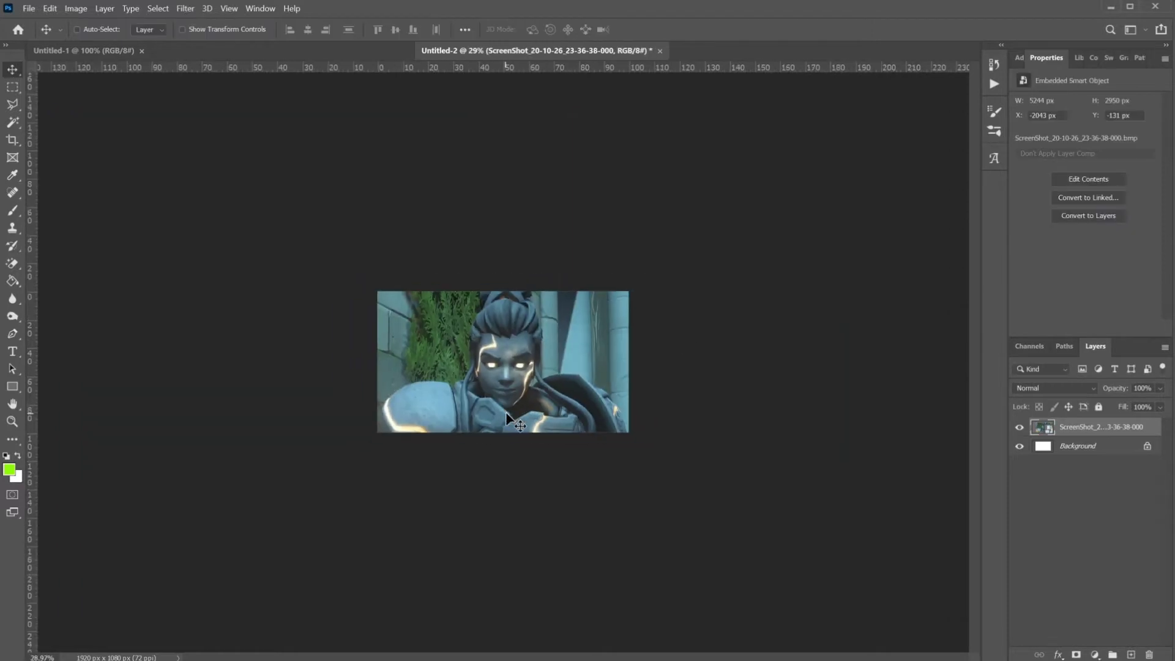
scroll(664, 372, up, 3)
scroll(661, 367, up, 3)
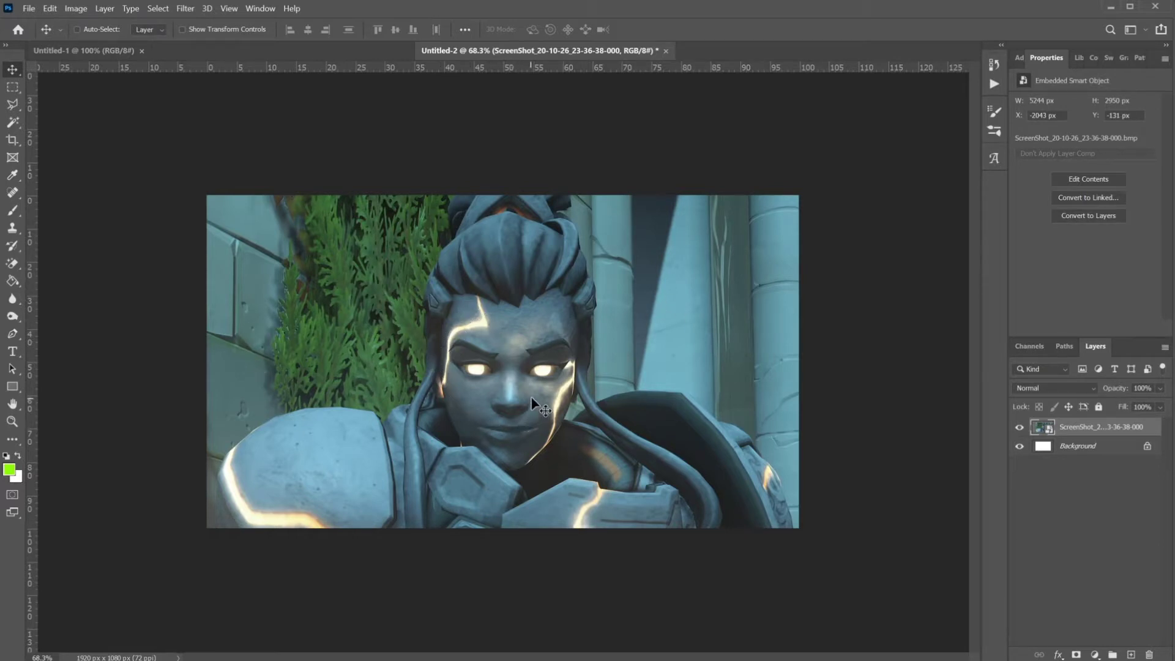
scroll(532, 398, down, 2)
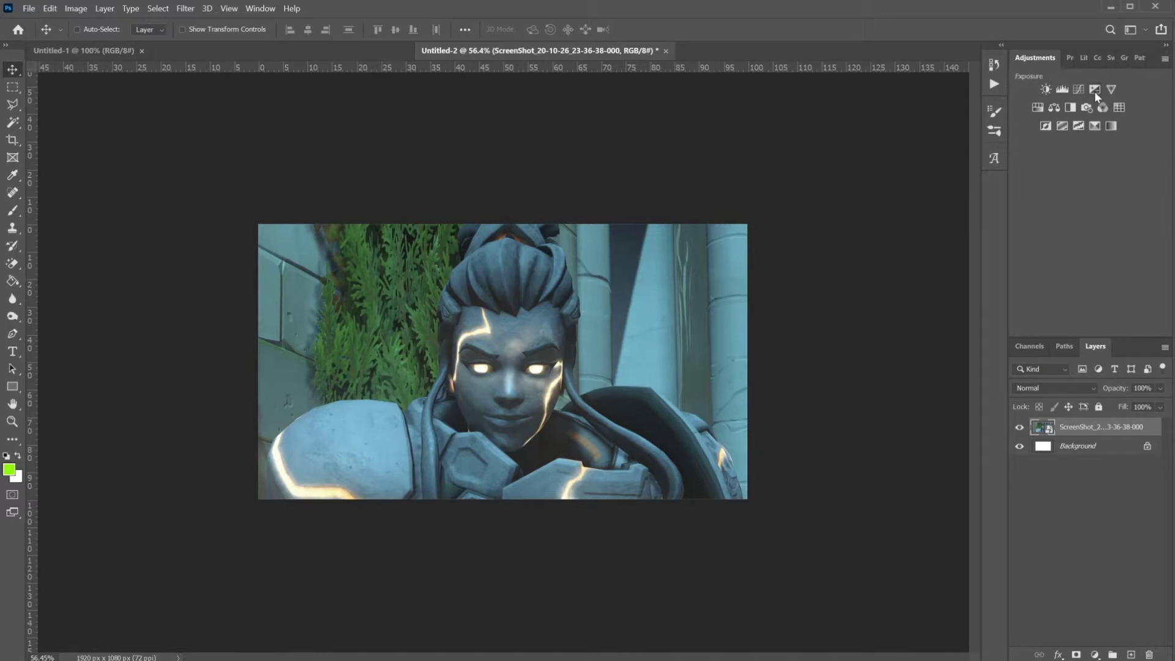
click(1094, 90)
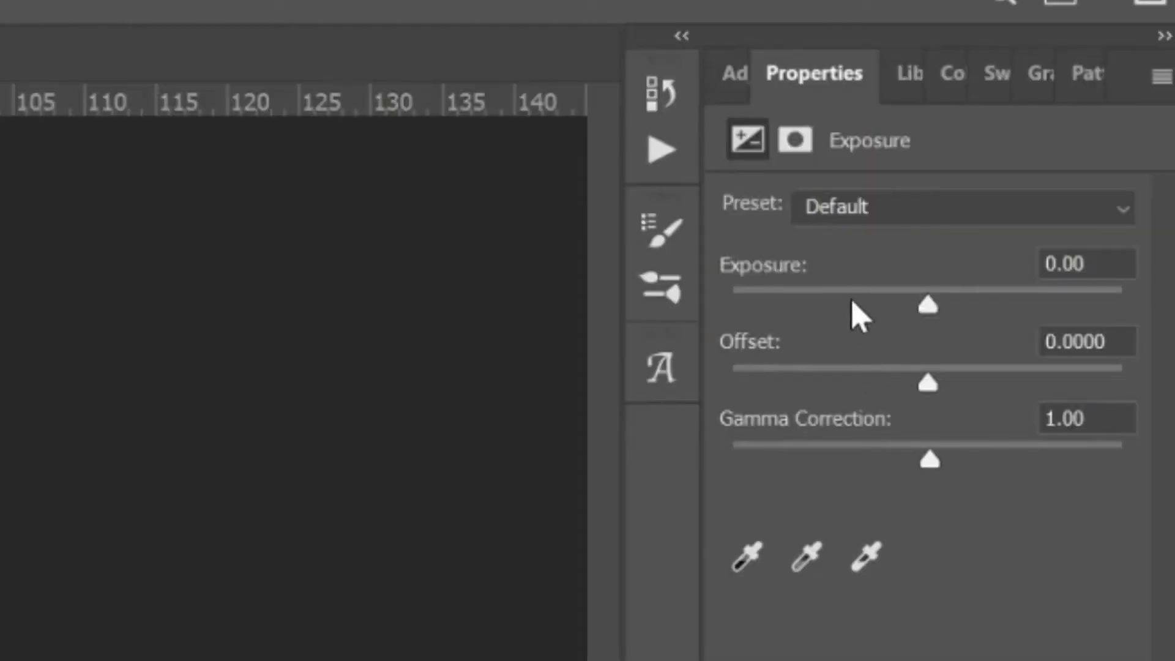
drag(885, 309, 833, 299)
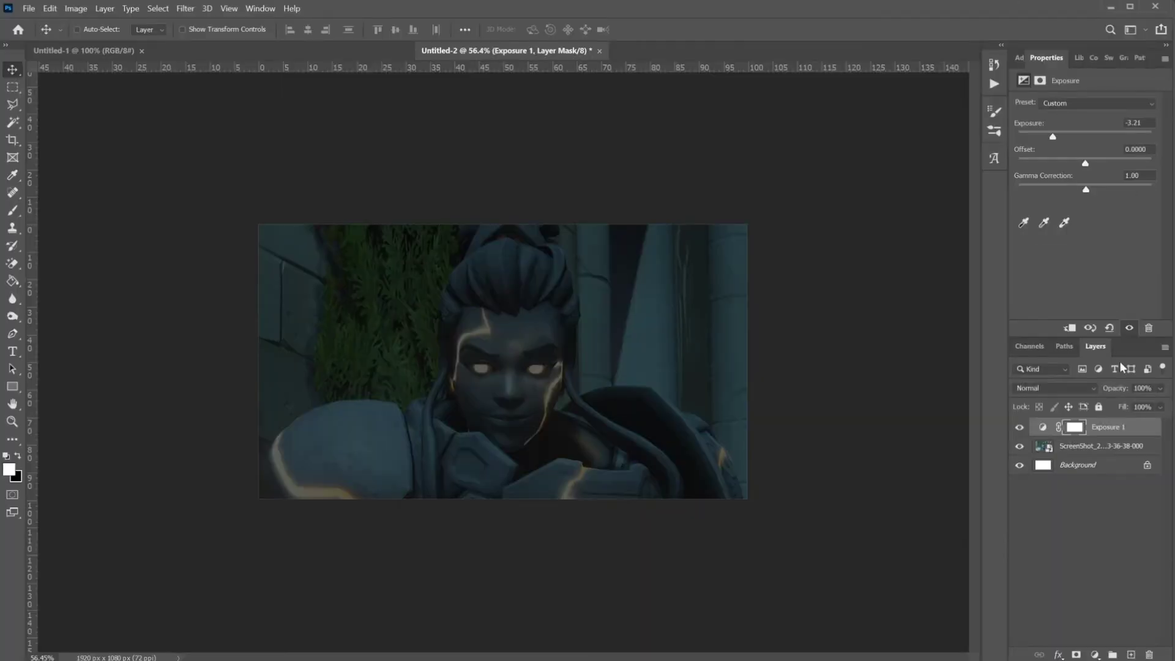
- Add a black-to-transparent Gradient Fill above the screenshot layer, using radial style, reversed direction and an adjusted scale, as a dark vignette
click(1102, 446)
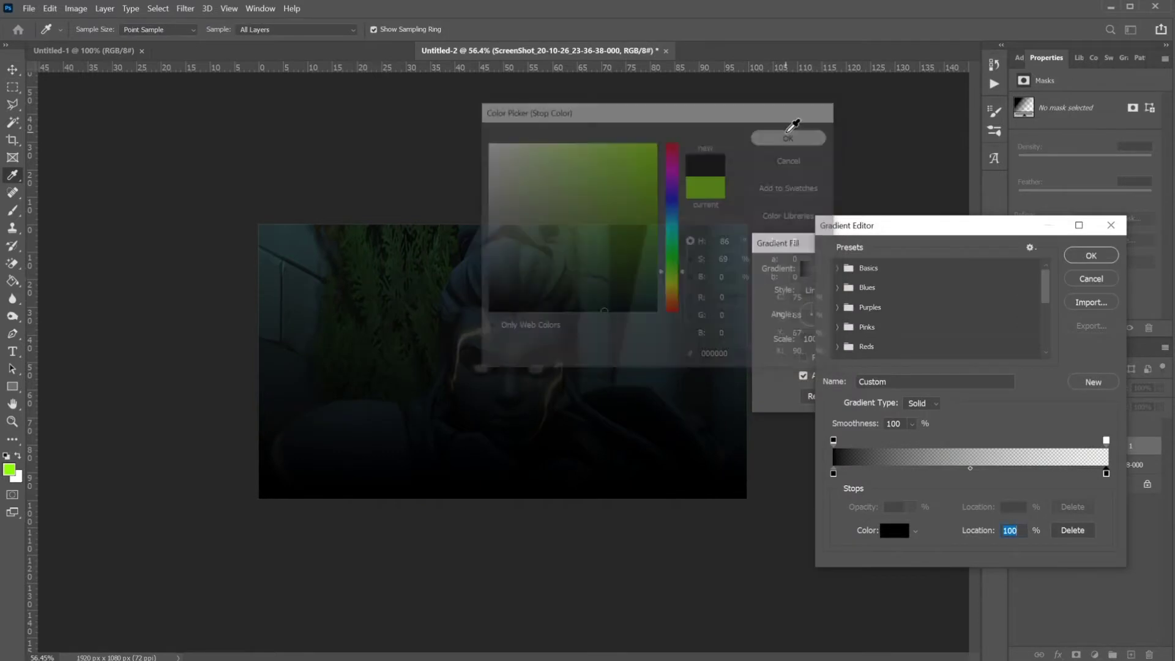
click(789, 126)
click(1089, 259)
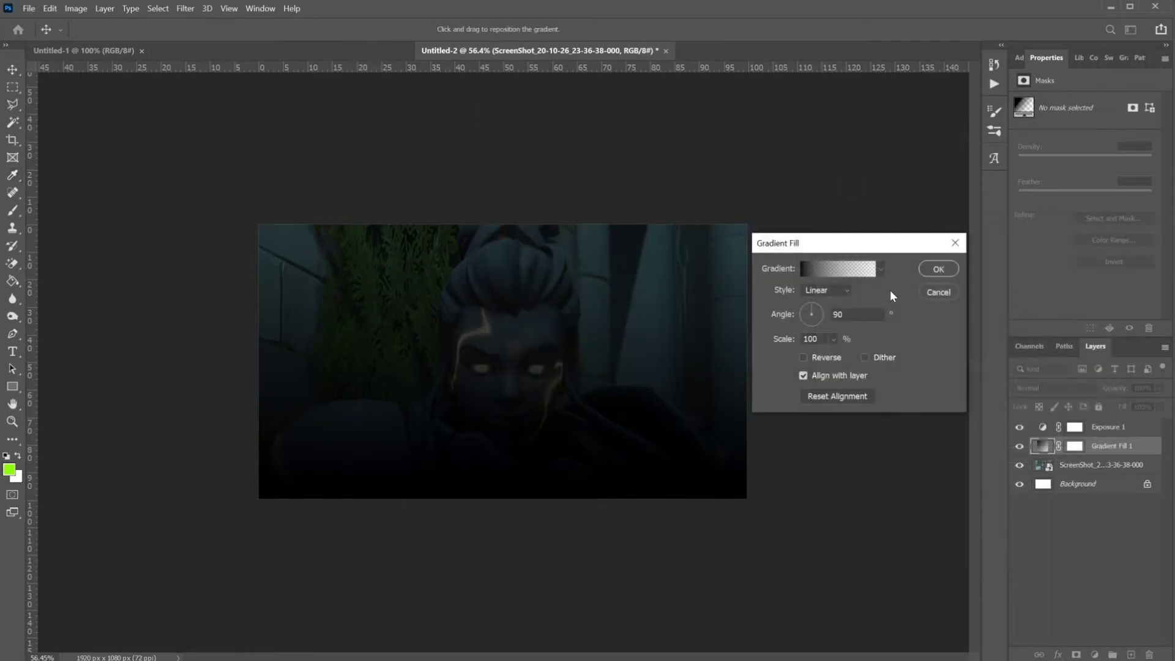
click(827, 291)
click(820, 305)
click(825, 357)
click(833, 340)
click(852, 355)
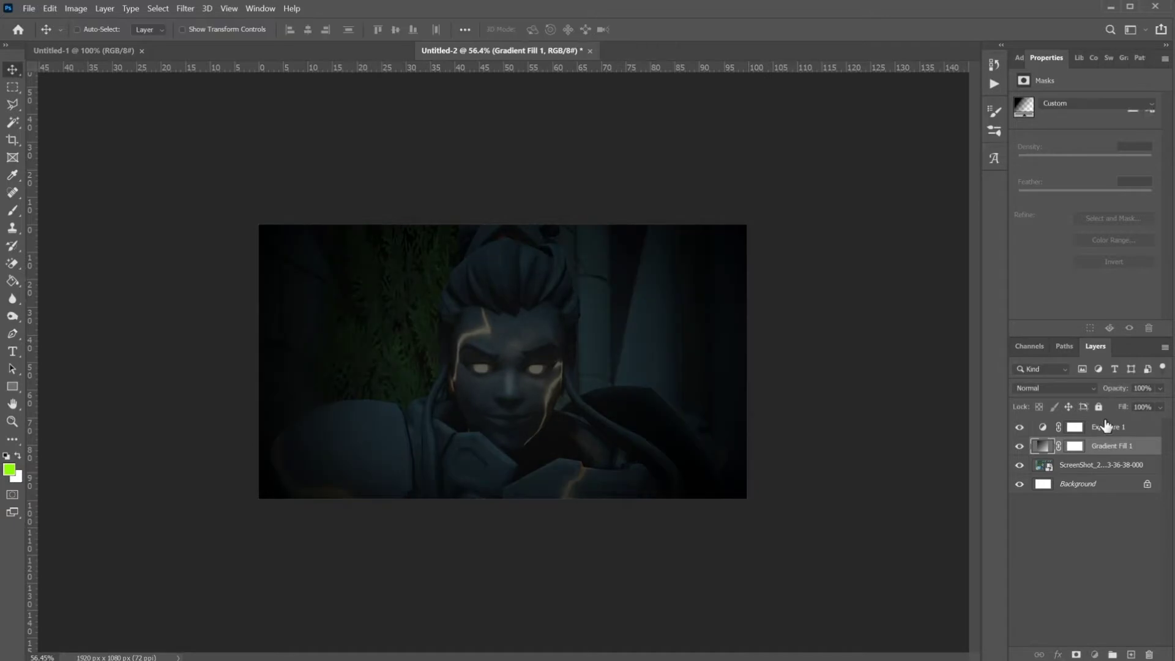
- Try brightening the face by painting black on the Exposure layer's mask, with white at 100% opacity around it
click(1105, 426)
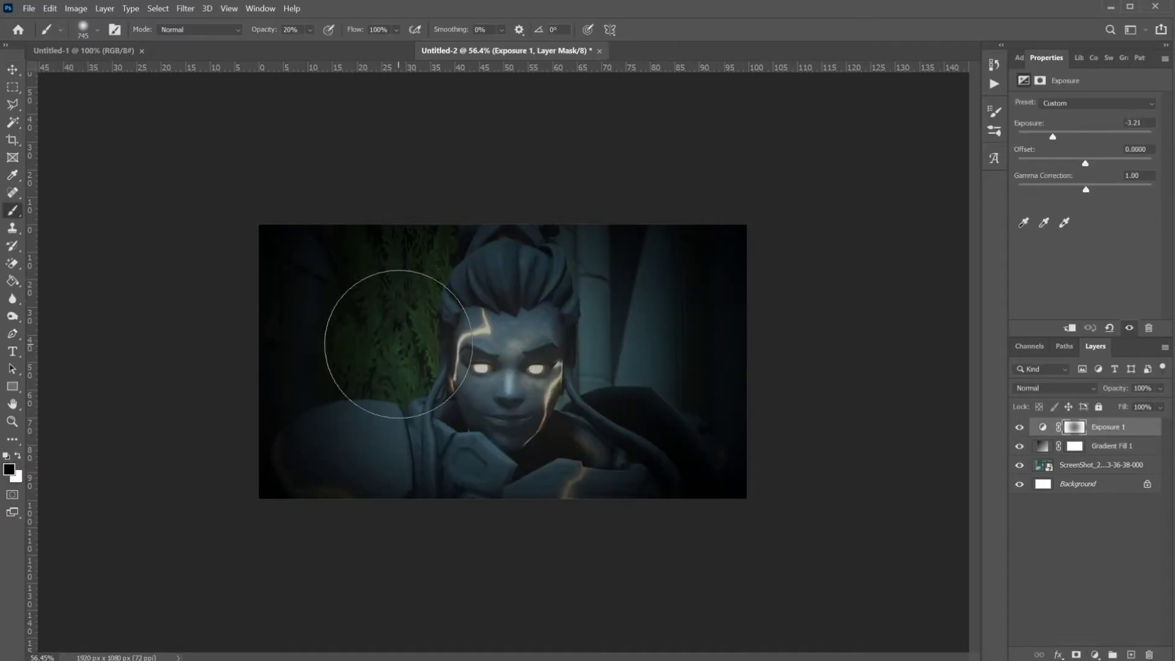
mouse_move(398, 344)
mouse_down()
mouse_move(328, 359)
mouse_move(420, 231)
mouse_move(406, 368)
mouse_move(609, 354)
mouse_move(611, 335)
mouse_up()
key(x)
key(0)
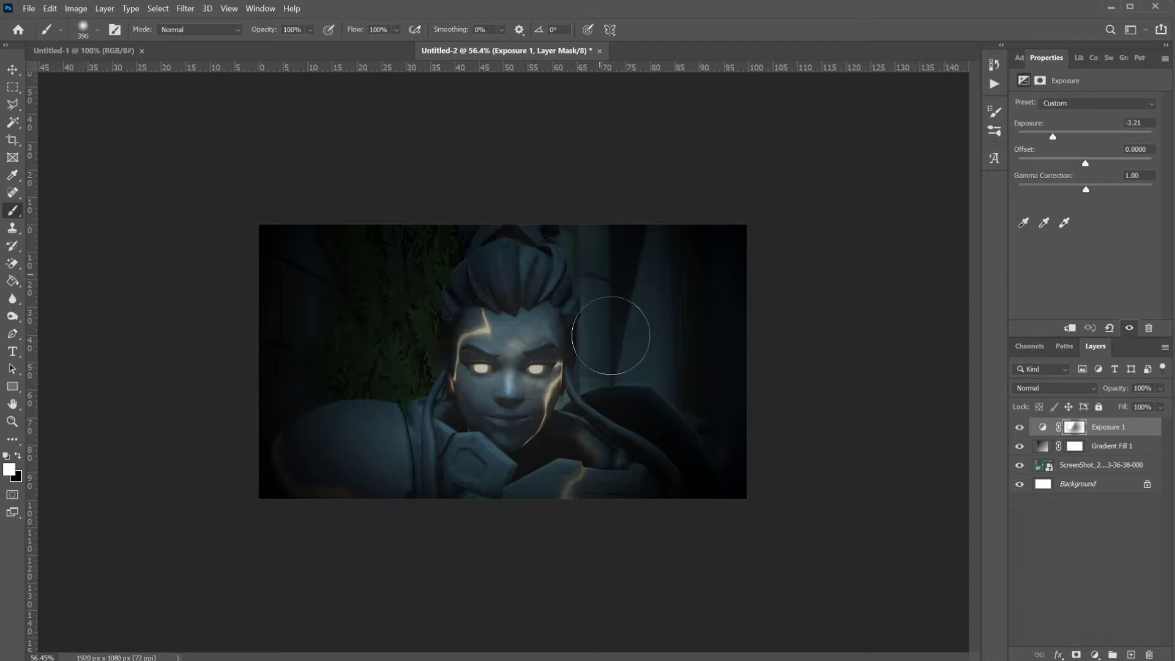
mouse_move(328, 444)
mouse_down()
mouse_move(367, 445)
mouse_move(325, 432)
mouse_move(342, 459)
mouse_move(353, 454)
mouse_move(490, 549)
mouse_up()
mouse_move(508, 325)
mouse_down()
mouse_move(553, 339)
mouse_move(541, 338)
mouse_up()
click(515, 359)
- Paint the Exposure mask with soft black over the face to brighten it, and with white around the face to keep the surroundings dark
key(b)
key(ctrl)
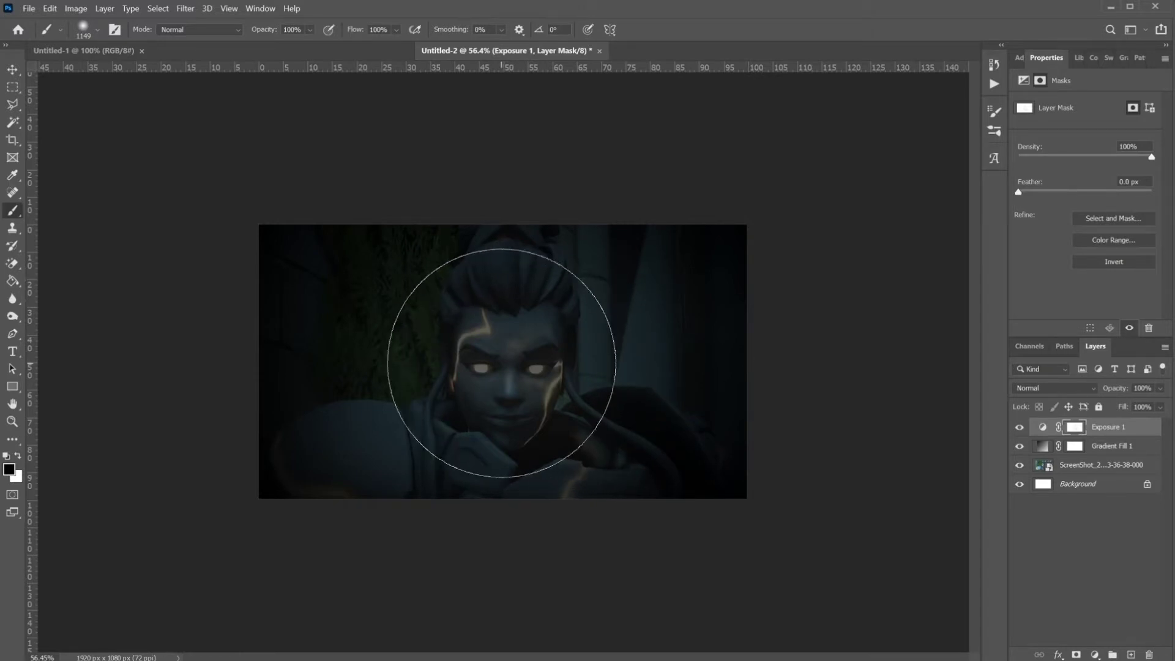
click(518, 375)
mouse_move(406, 371)
mouse_down()
mouse_move(408, 342)
mouse_move(424, 332)
mouse_move(369, 368)
mouse_up()
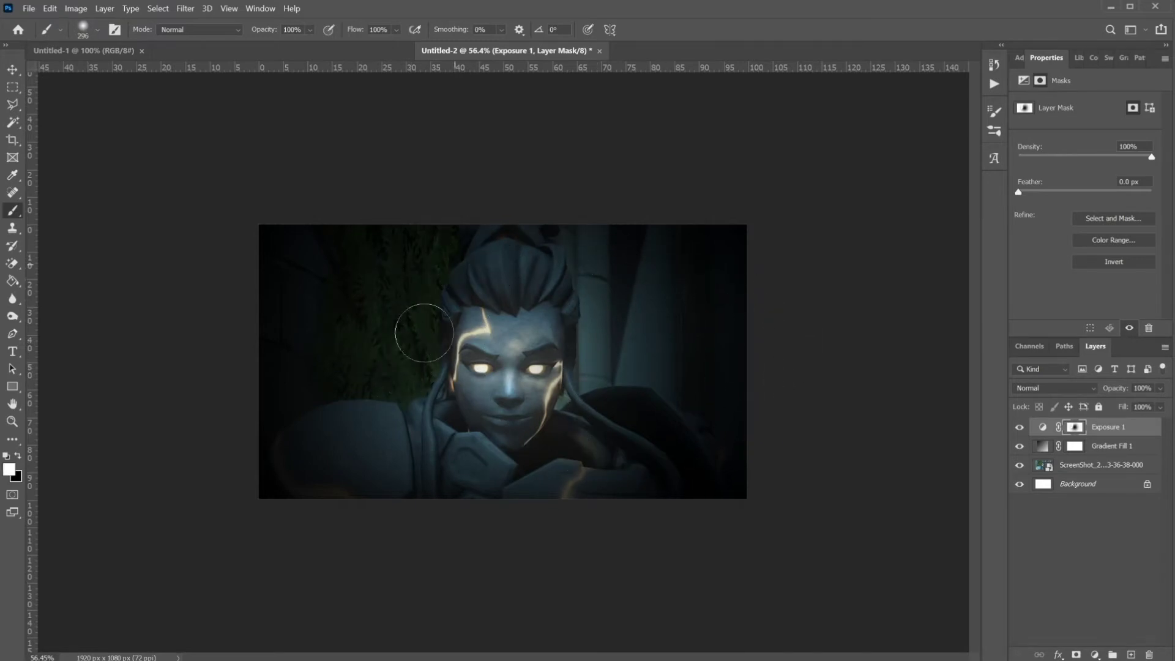
mouse_move(584, 379)
mouse_down()
mouse_move(600, 225)
mouse_move(432, 246)
mouse_move(478, 274)
mouse_move(363, 410)
mouse_move(369, 453)
mouse_move(459, 523)
mouse_move(486, 473)
mouse_move(575, 414)
mouse_up()
- Set the Gradient Fill layer's blend mode to Multiply and add a new empty layer above the Exposure layer
click(1097, 452)
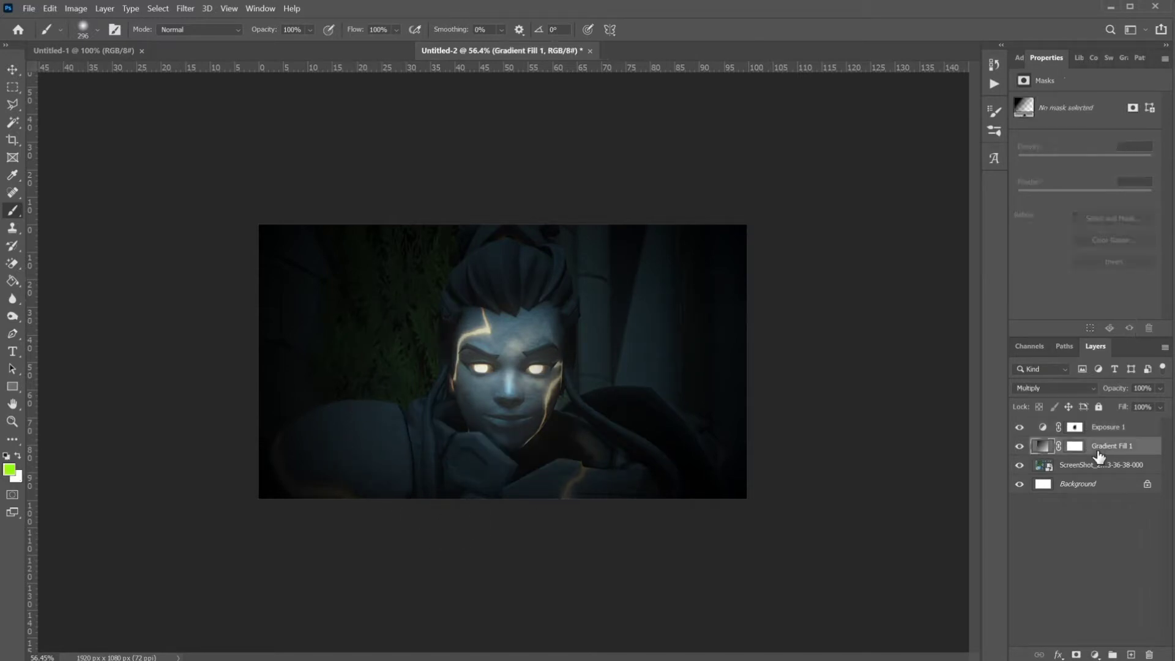
click(1102, 427)
key(ctrl+shift+alt+n)
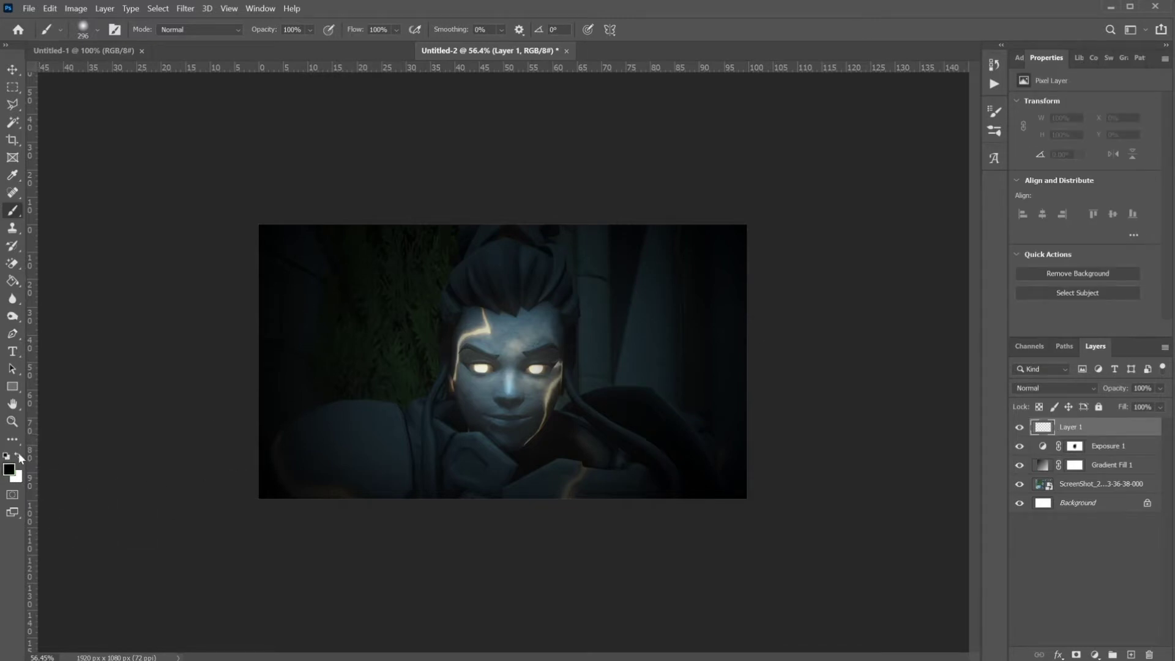
- Try painting a large soft white spot beside the face on the new layer, and discard that layer
drag(319, 397, 454, 385)
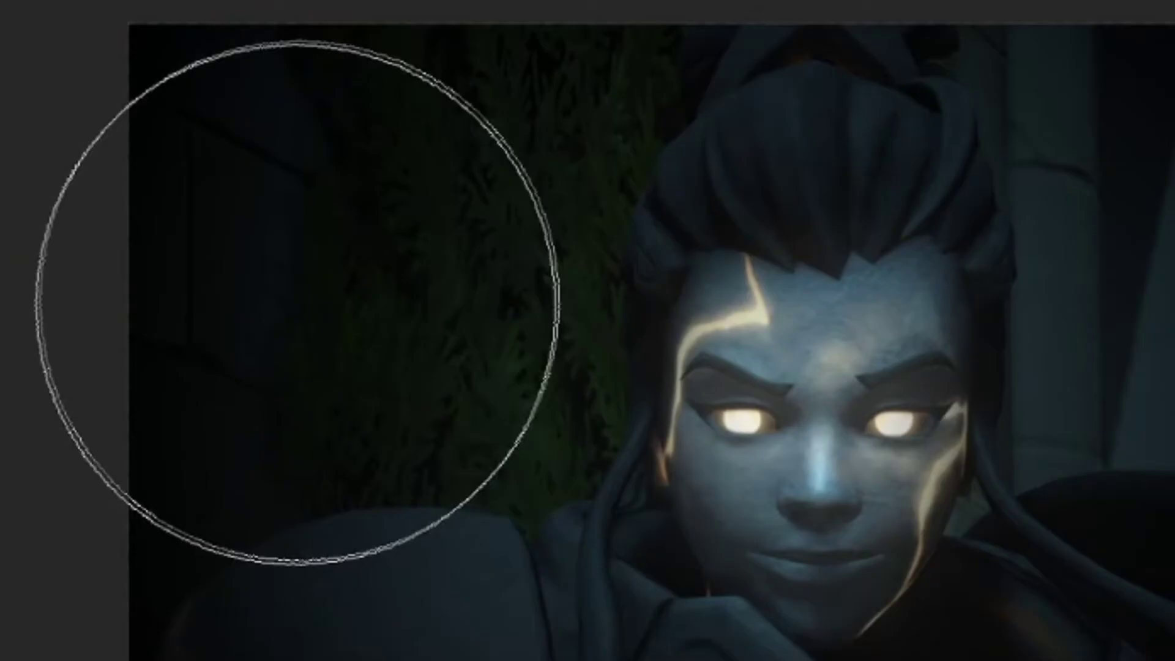
click(297, 303)
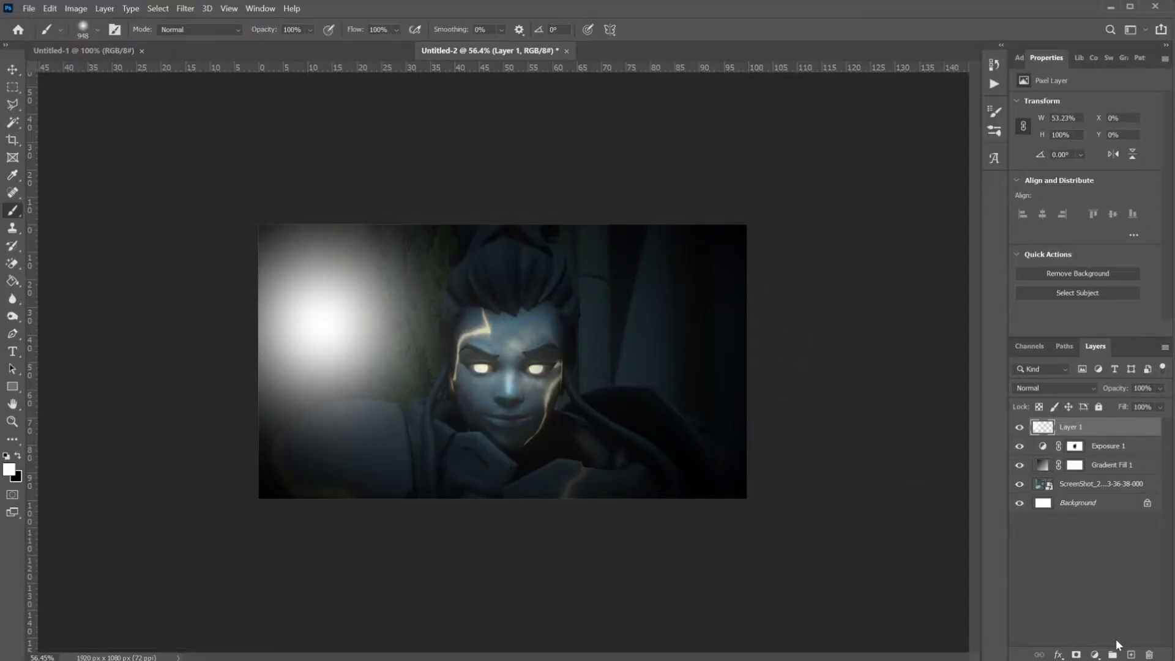
click(1150, 654)
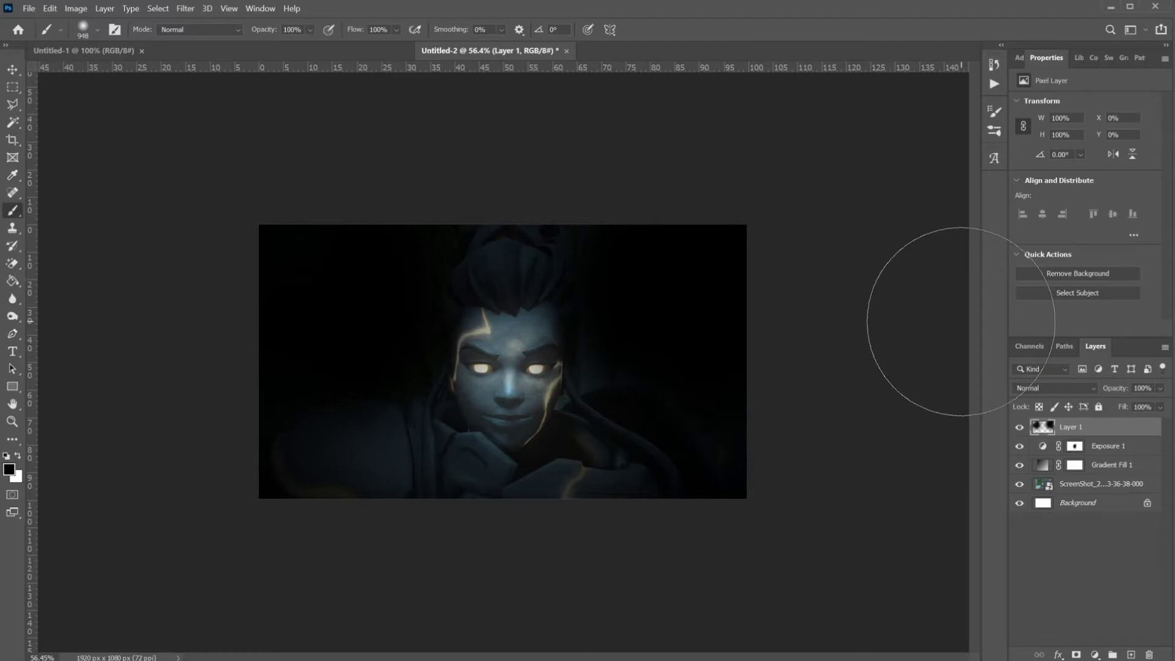
- Try painting soft white over the face on Layer 1, and delete the layer
key(x)
click(498, 364)
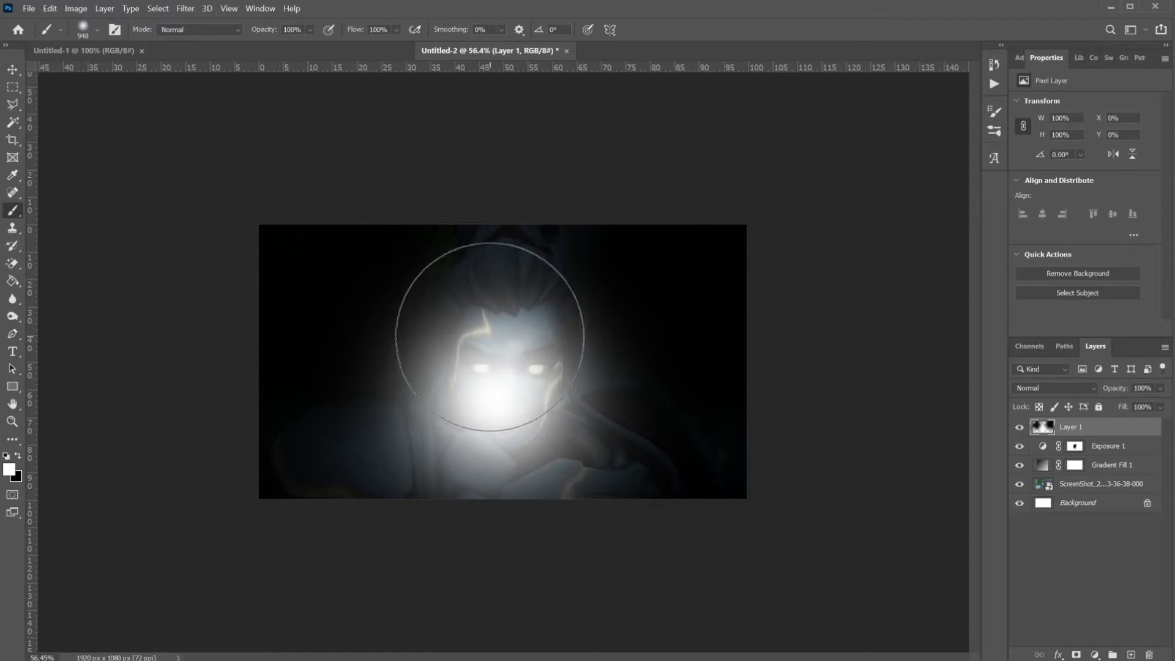
click(1149, 655)
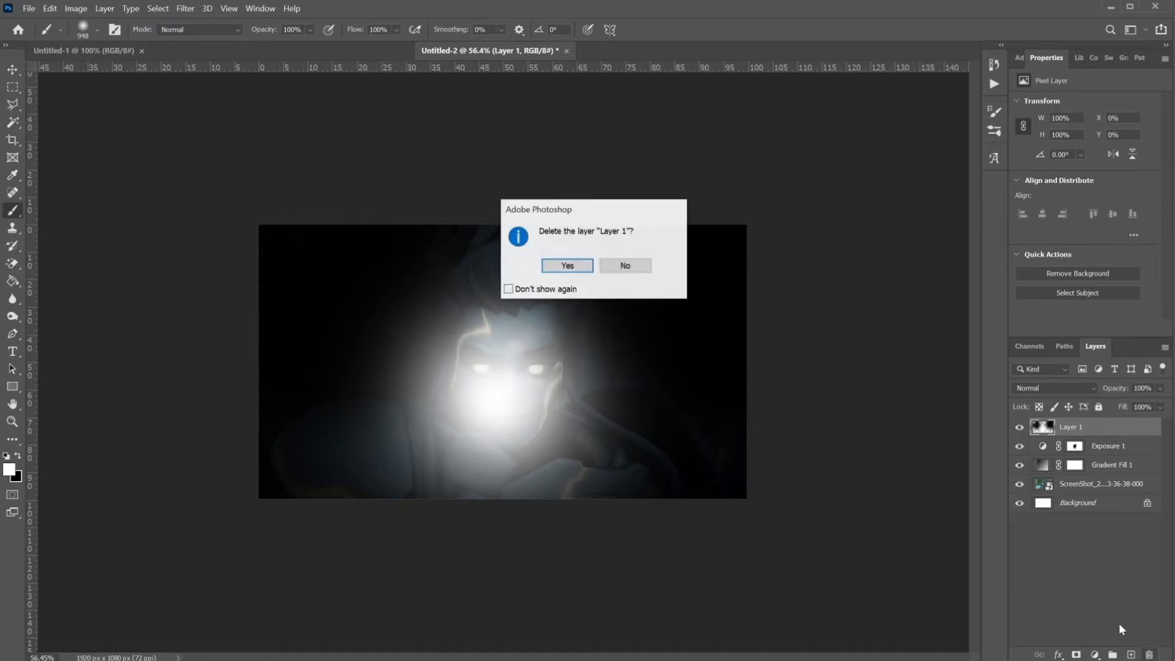
click(568, 266)
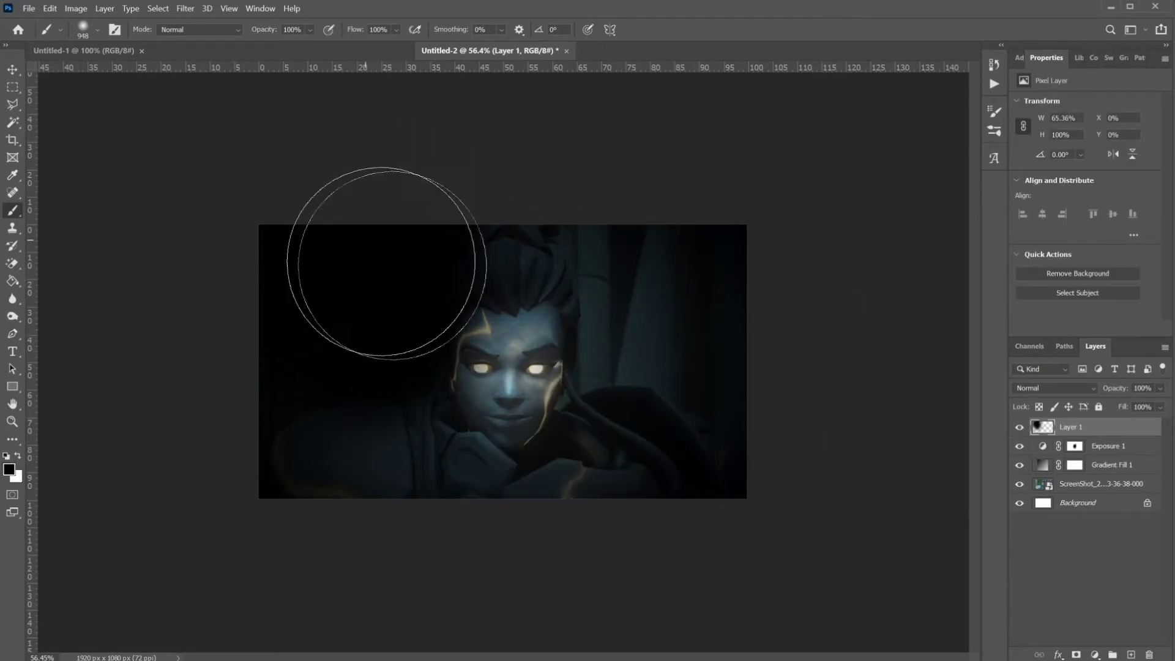
- Paint soft black on both sides of the face on a new top layer, and erase it over the face with a 600 px Eraser
click(665, 260)
mouse_move(665, 258)
mouse_down()
mouse_move(677, 297)
mouse_move(724, 349)
mouse_move(677, 296)
mouse_move(647, 323)
mouse_up()
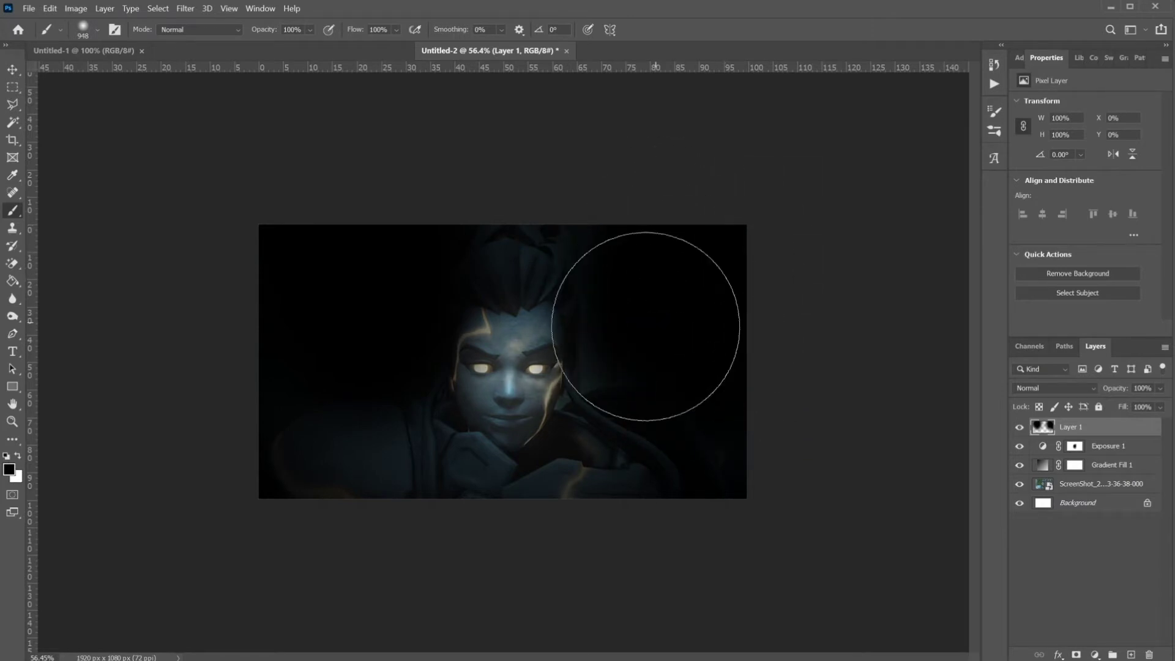
click(12, 263)
click(55, 262)
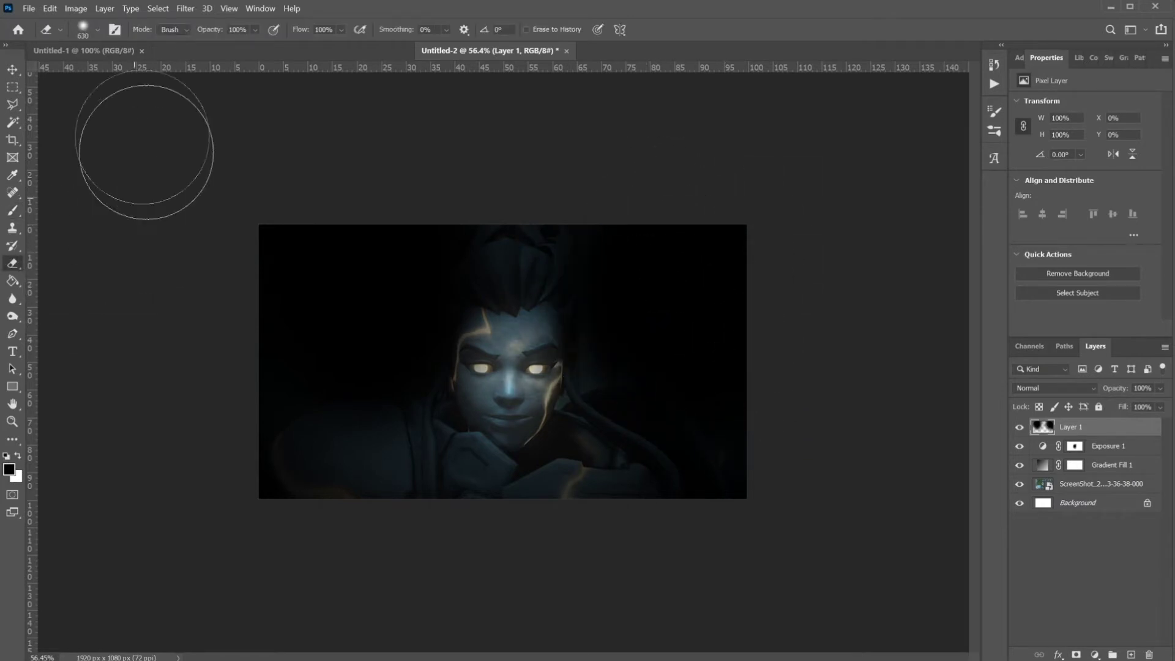
click(90, 35)
text(600)
key(Return)
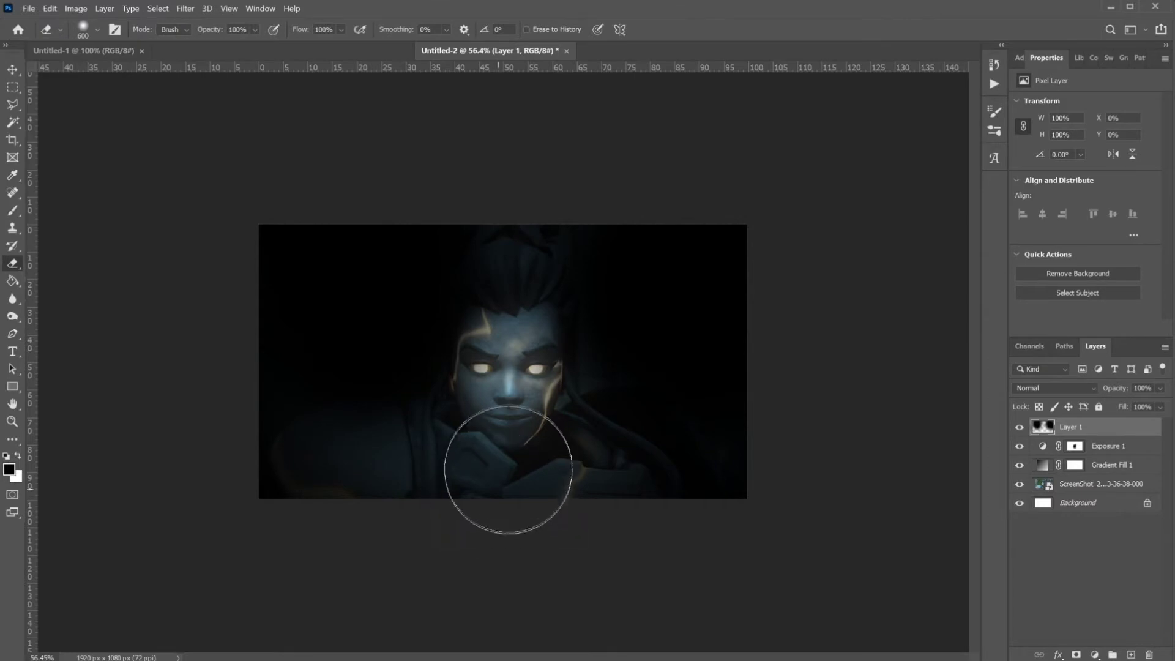
mouse_move(509, 424)
mouse_down()
mouse_move(497, 395)
mouse_move(491, 263)
mouse_up()
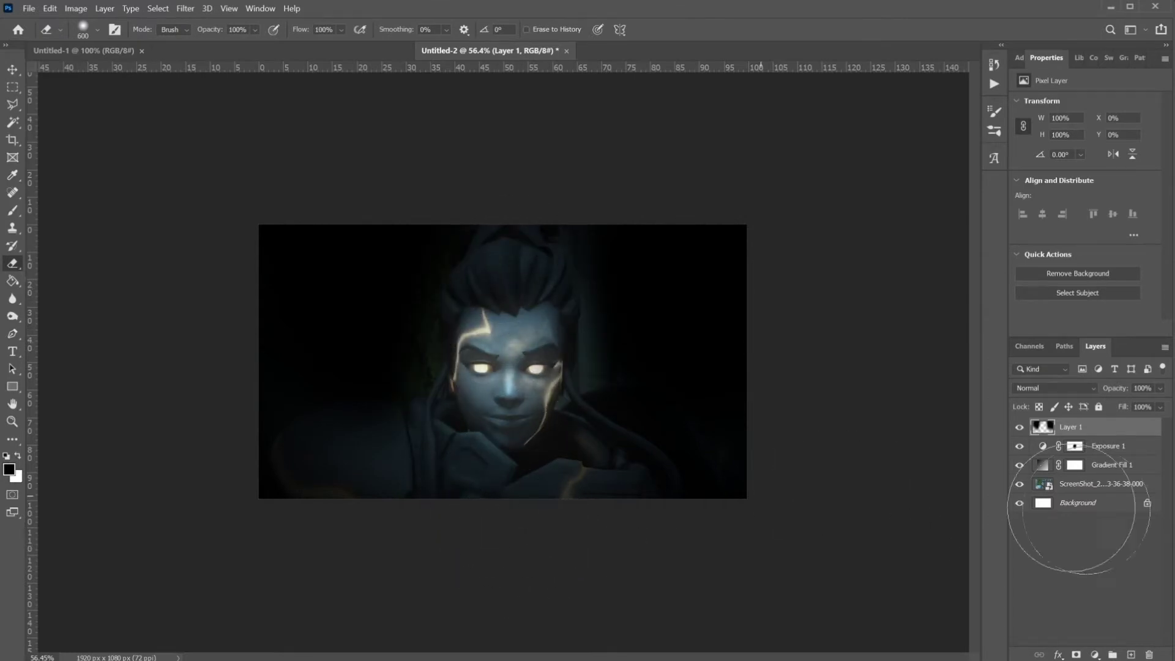
- Transform the screenshot layer to enlarge the character, keeping the face near the centre of the canvas
click(1095, 485)
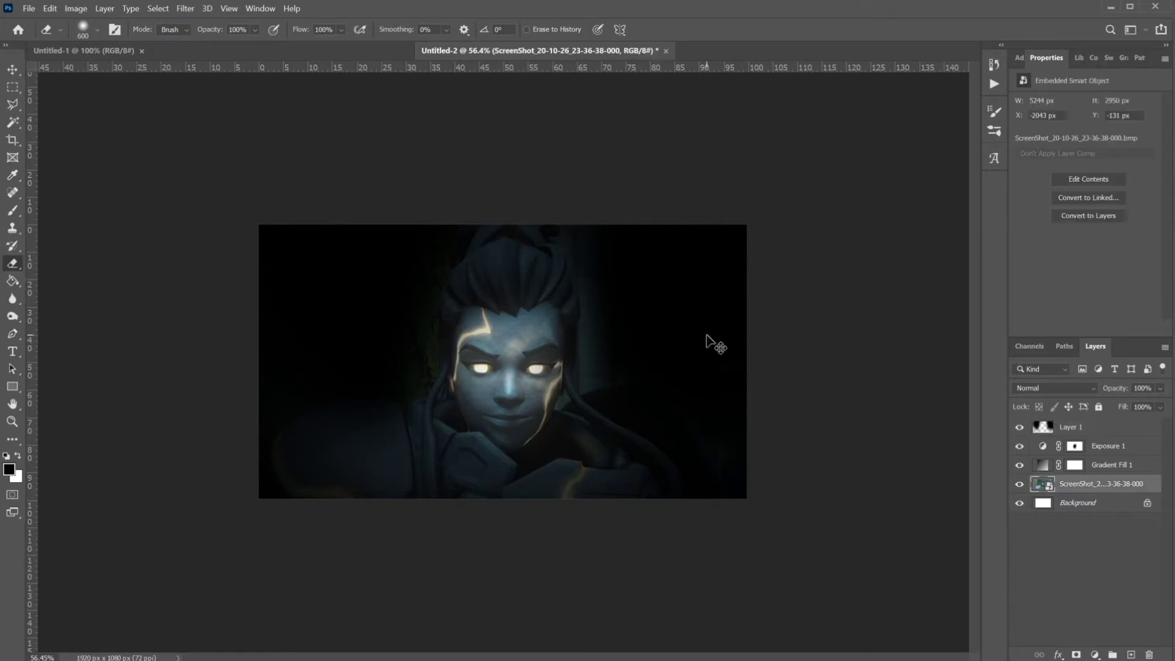
key(ctrl+t)
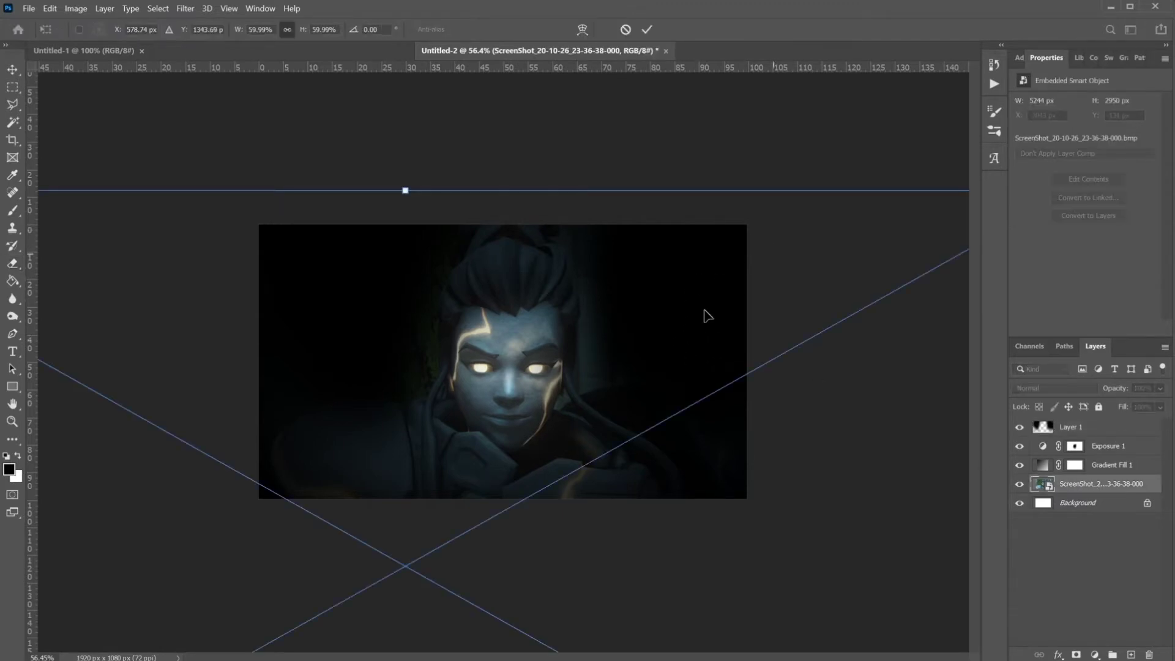
key(ctrl+minus)
key(ctrl+minus)
mouse_move(850, 272)
mouse_down()
mouse_move(782, 317)
mouse_move(922, 254)
mouse_move(942, 226)
mouse_move(742, 323)
mouse_up()
key(Return)
- Paint the Exposure mask with a large soft black brush over the enlarged face to brighten the eyes, forehead and glowing lines
click(1075, 445)
key(e)
key(x)
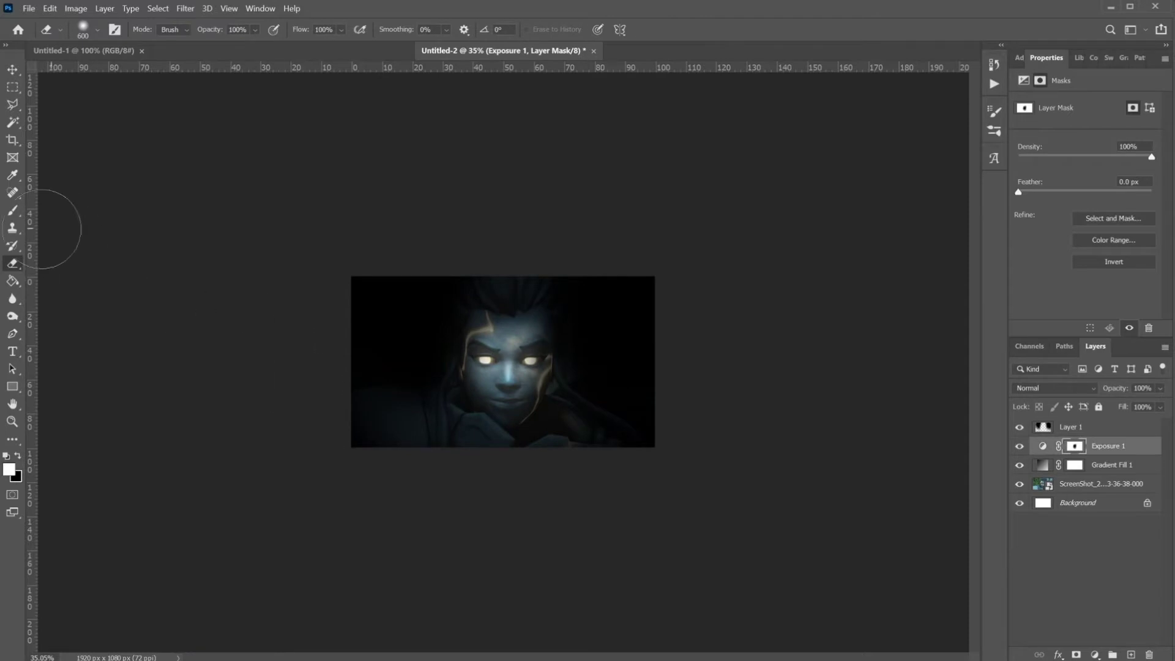
key(b)
key(x)
drag(367, 390, 437, 413)
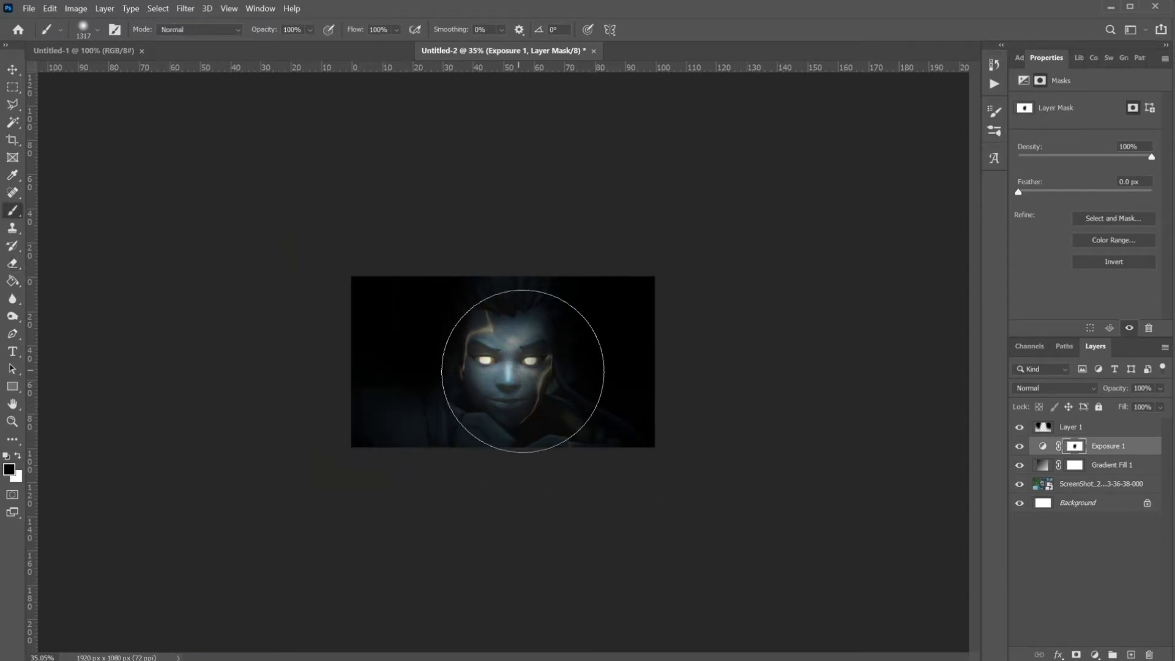
drag(509, 371, 452, 370)
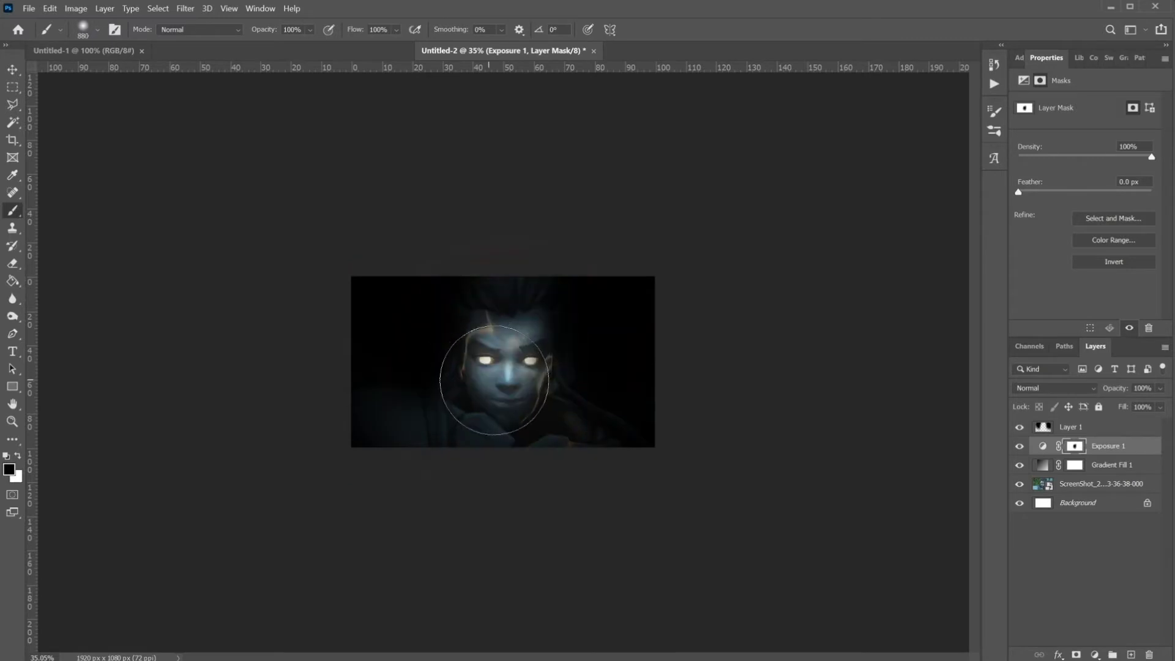
click(502, 338)
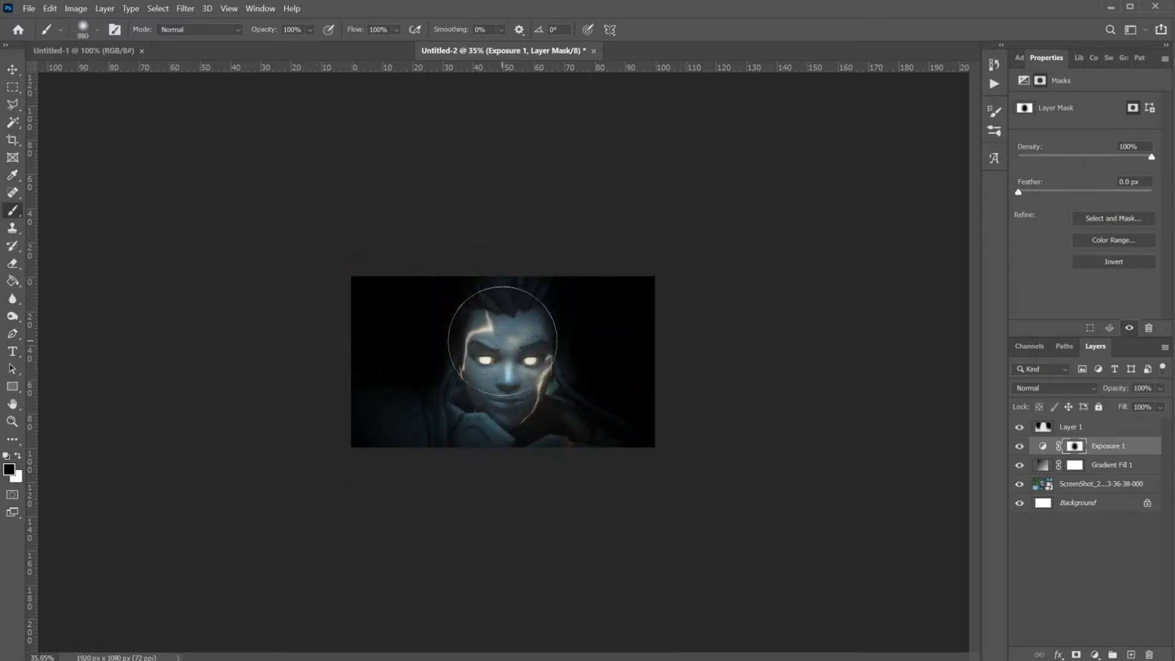
key(x)
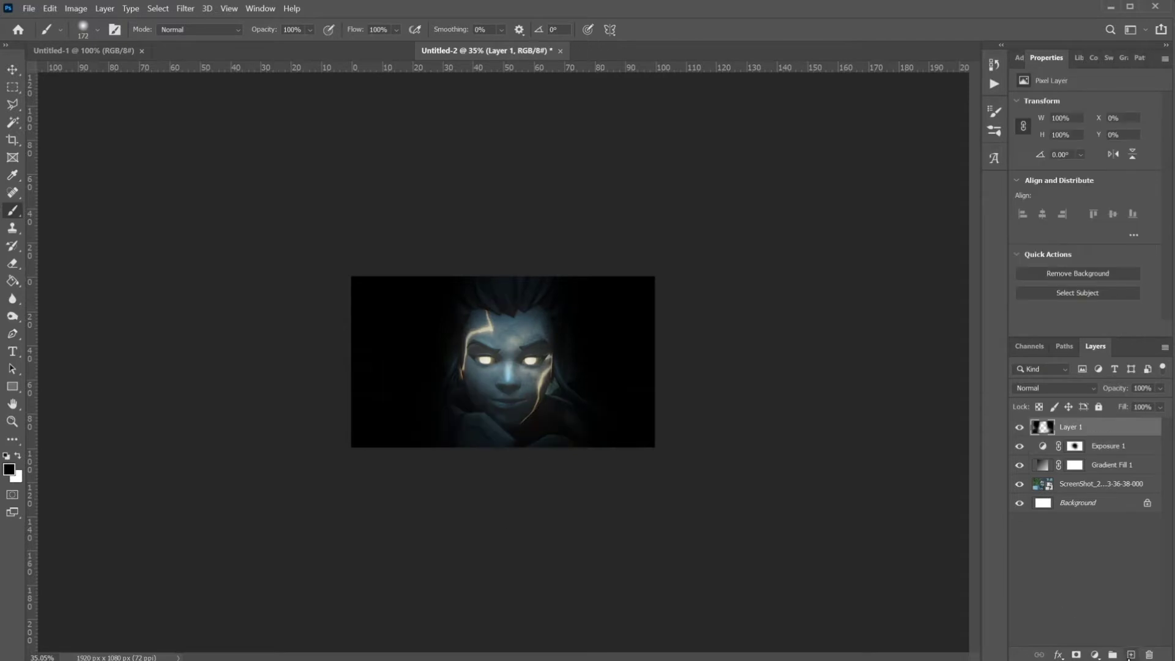
- Paint black beside the right cheek on a new Multiply layer at 68% opacity, and darken the lower-left corner on Layer 1 with a soft brush
click(1132, 654)
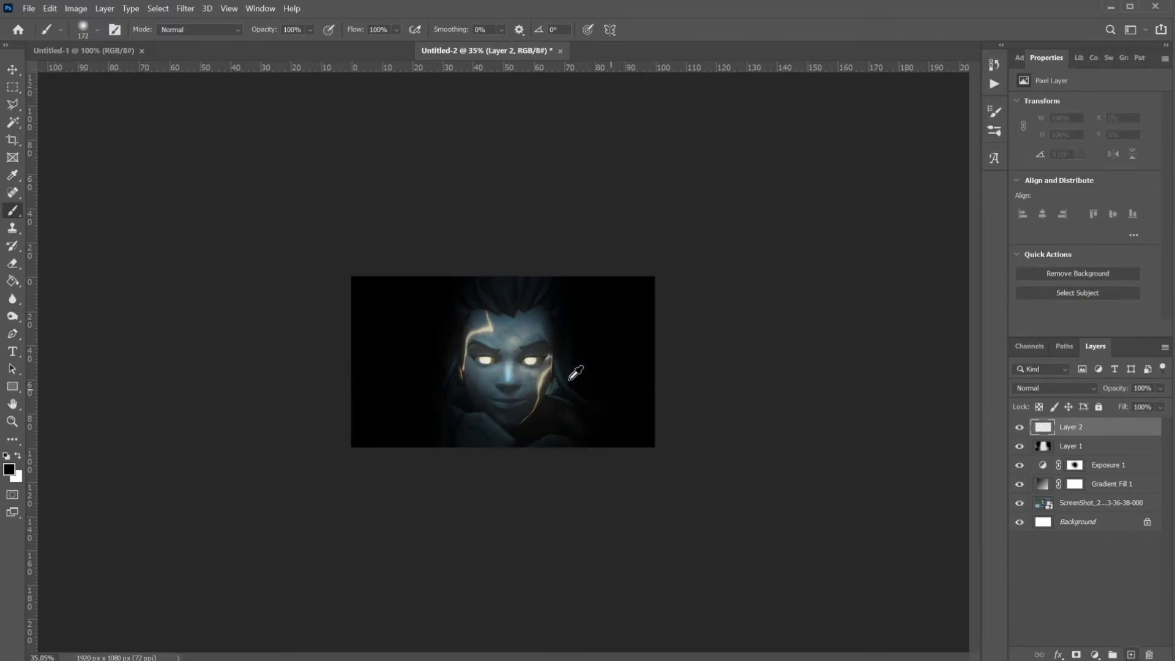
scroll(612, 445, up, 8)
mouse_move(613, 445)
mouse_down()
mouse_move(525, 462)
mouse_move(626, 451)
mouse_move(629, 434)
mouse_move(594, 460)
mouse_move(619, 412)
mouse_up()
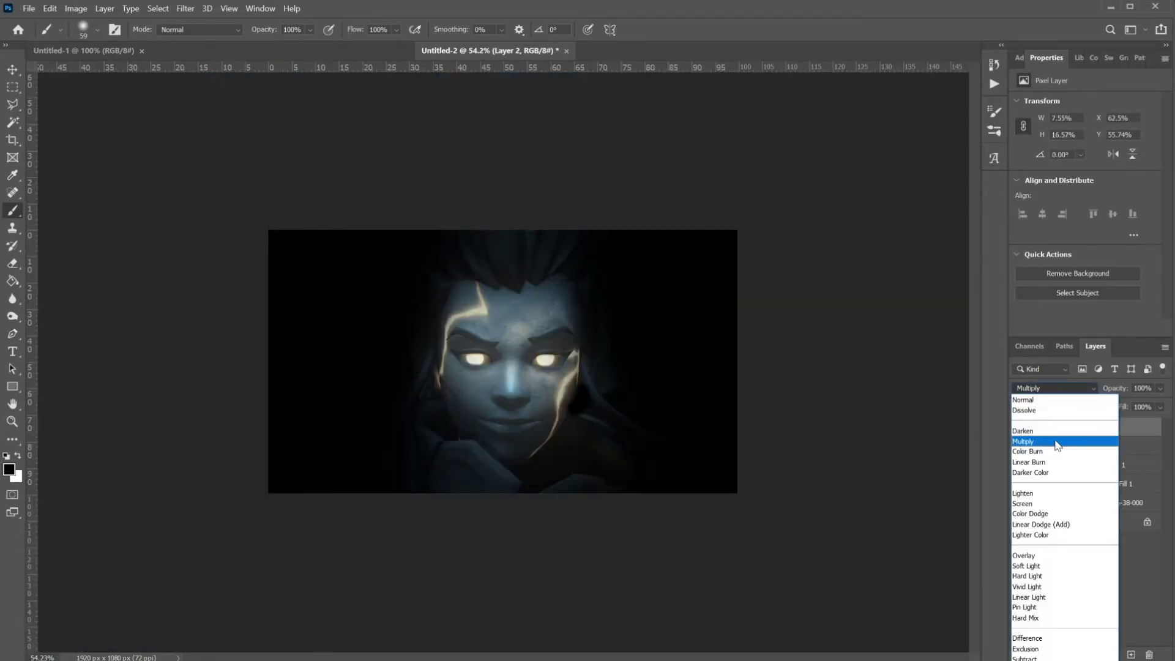
click(1058, 442)
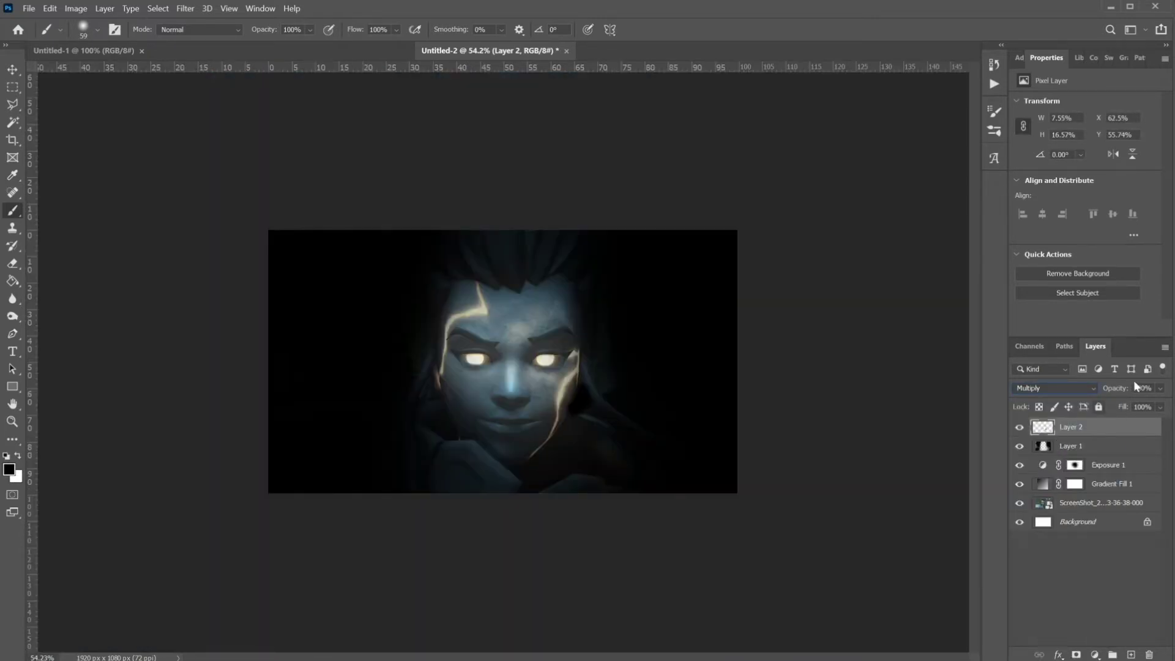
drag(1128, 400, 1114, 401)
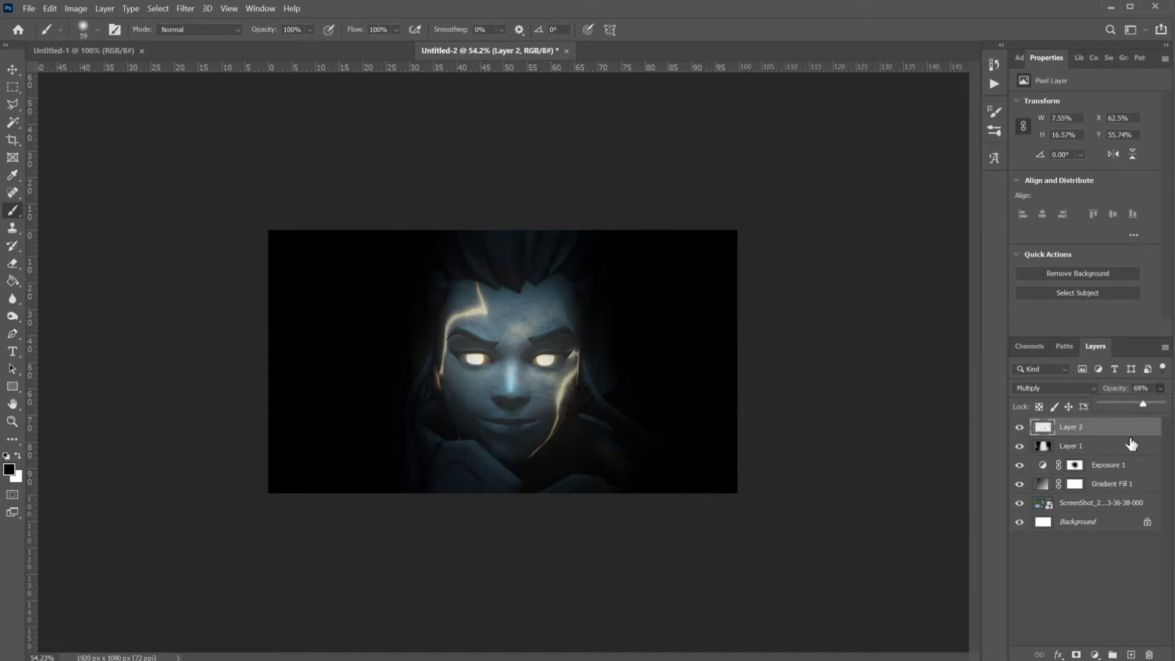
click(1088, 447)
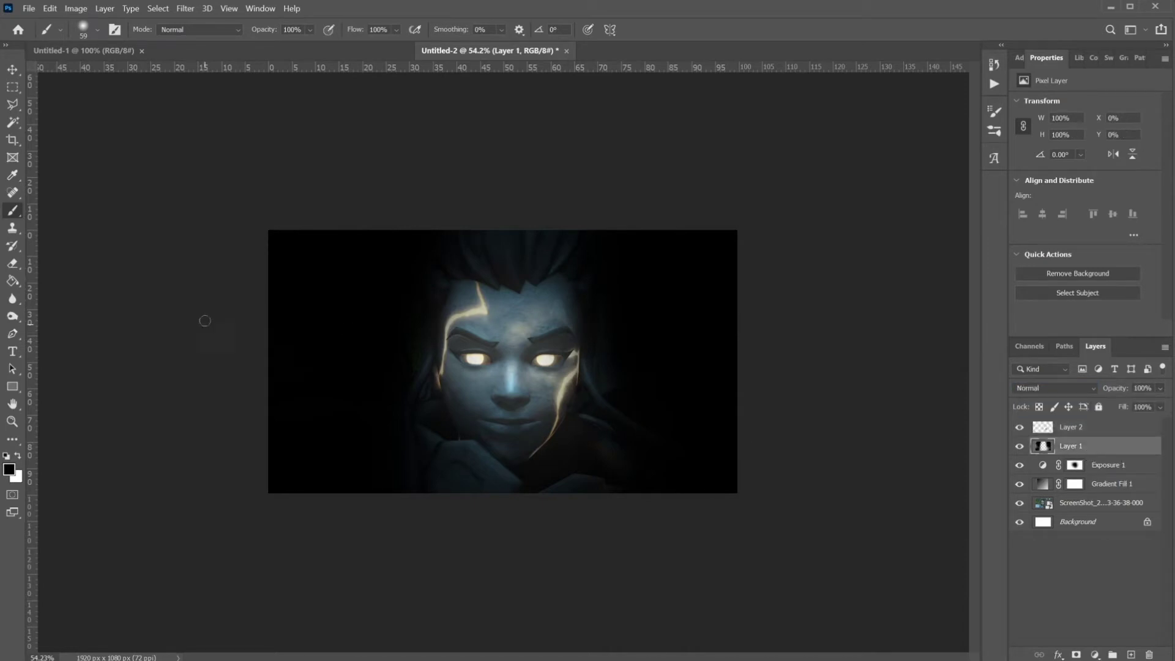
drag(273, 450, 380, 484)
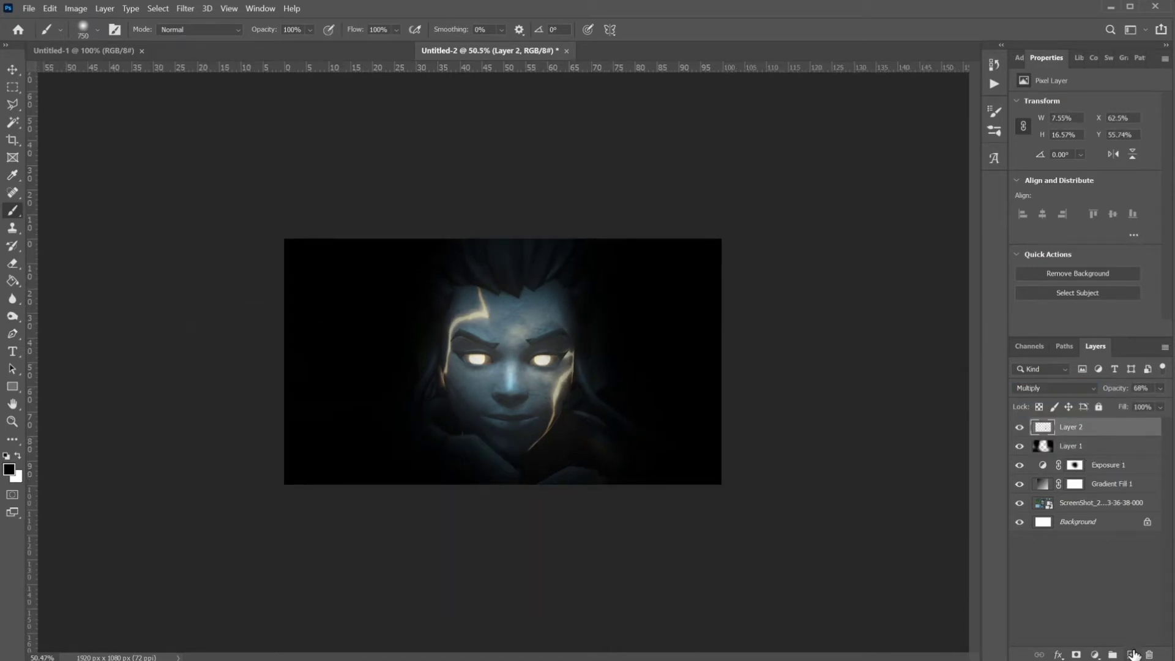
- Try painting yellow along the hair strand left of the face on a new layer with a small soft brush, and delete the layer
click(1131, 655)
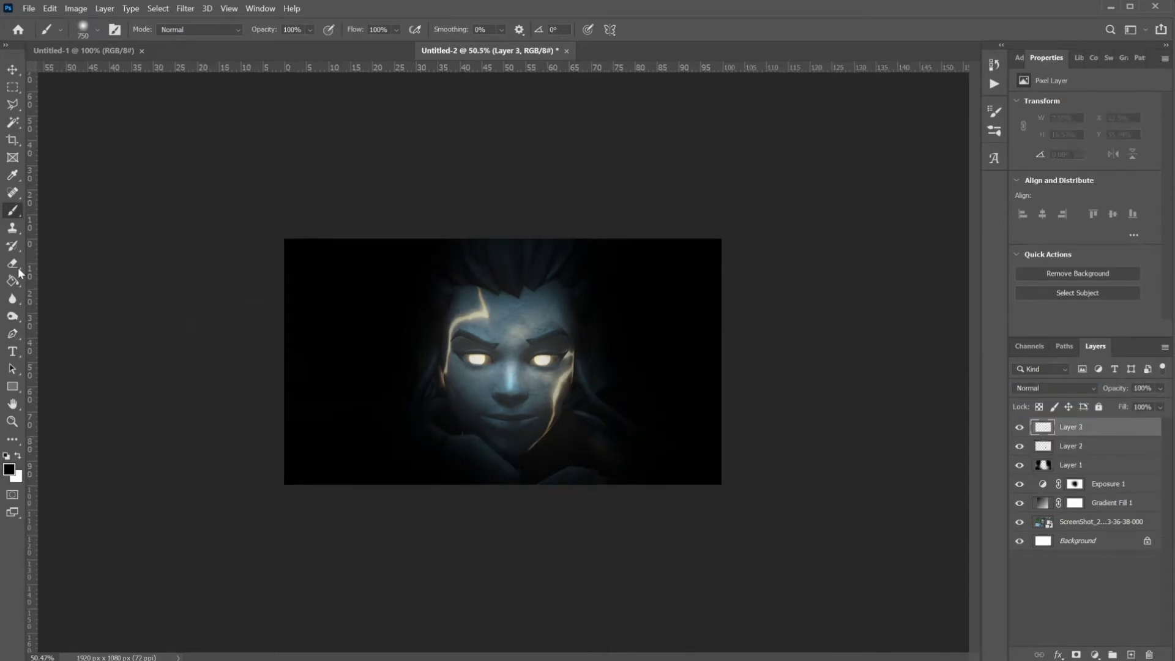
click(9, 467)
click(797, 131)
drag(416, 386, 460, 378)
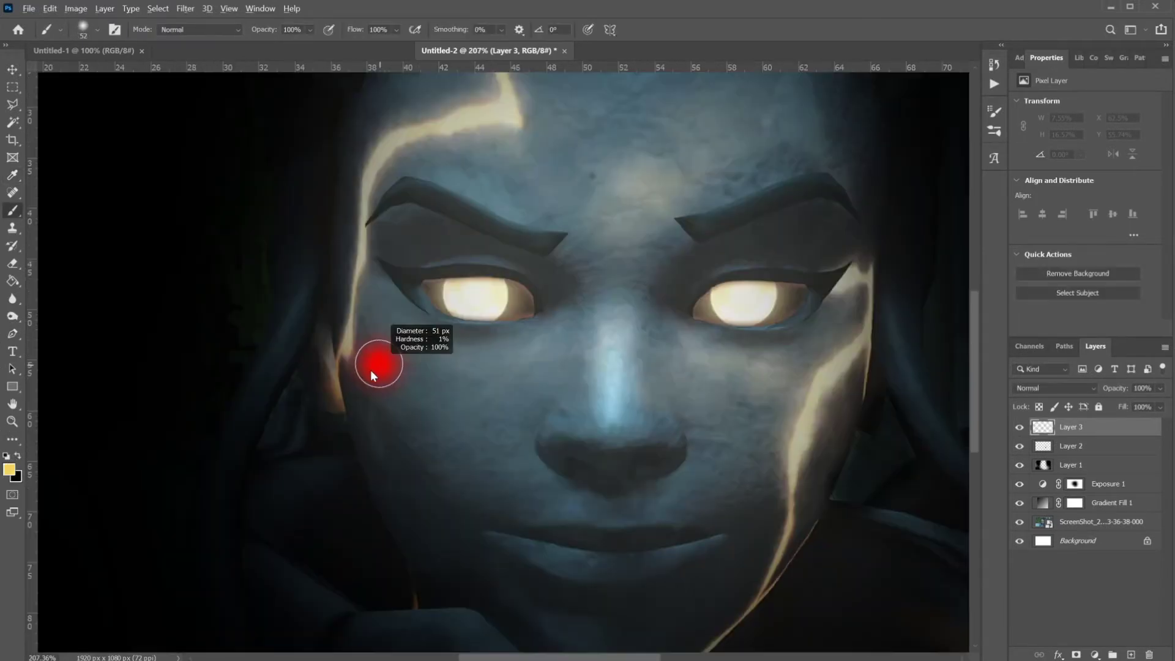
drag(371, 371, 359, 370)
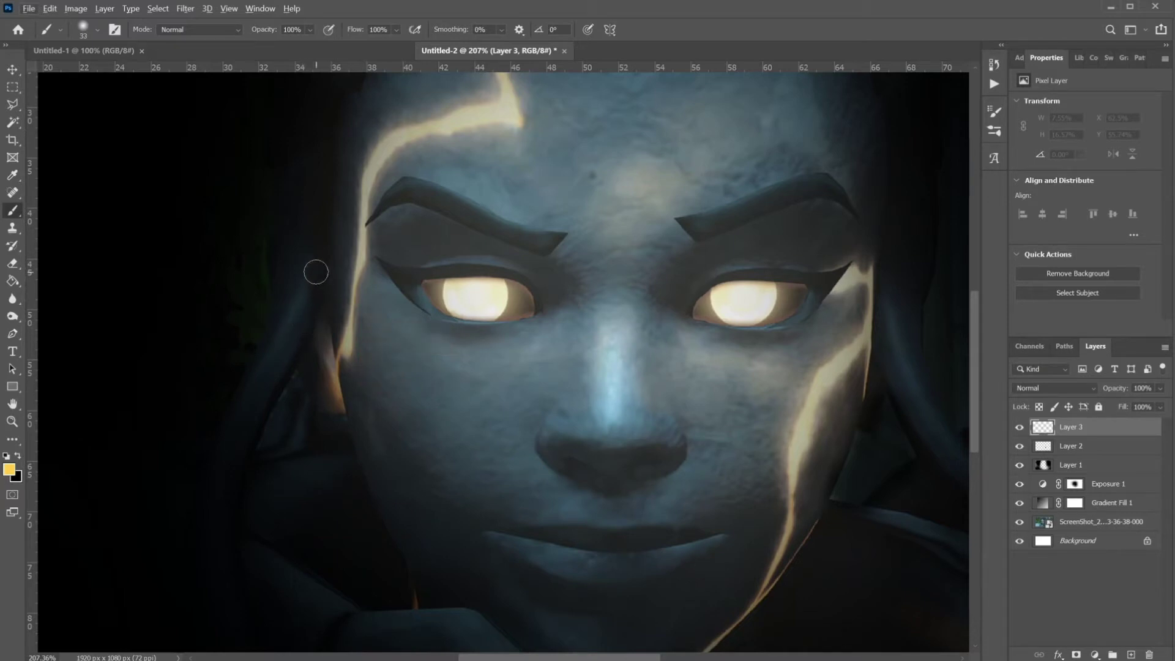
mouse_move(313, 284)
mouse_down()
mouse_move(249, 426)
mouse_move(236, 569)
mouse_up()
click(1150, 655)
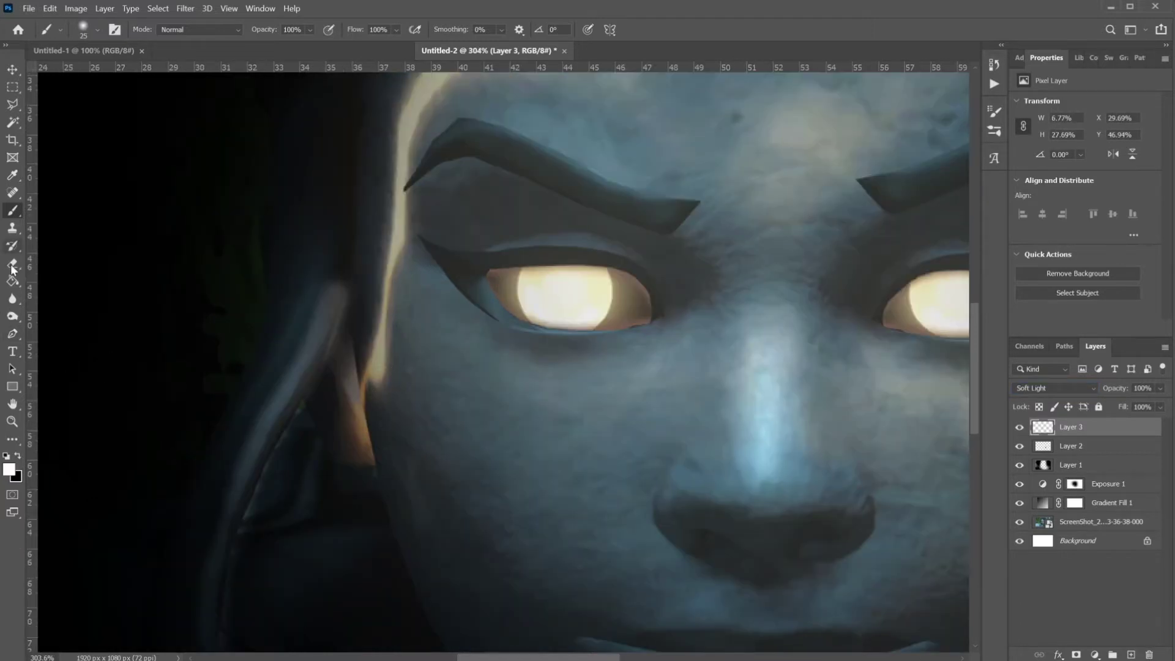
- Refine the white Soft Light highlight on the left hair strand, trimming its edges with a 22 px Eraser and repainting its tip
click(12, 265)
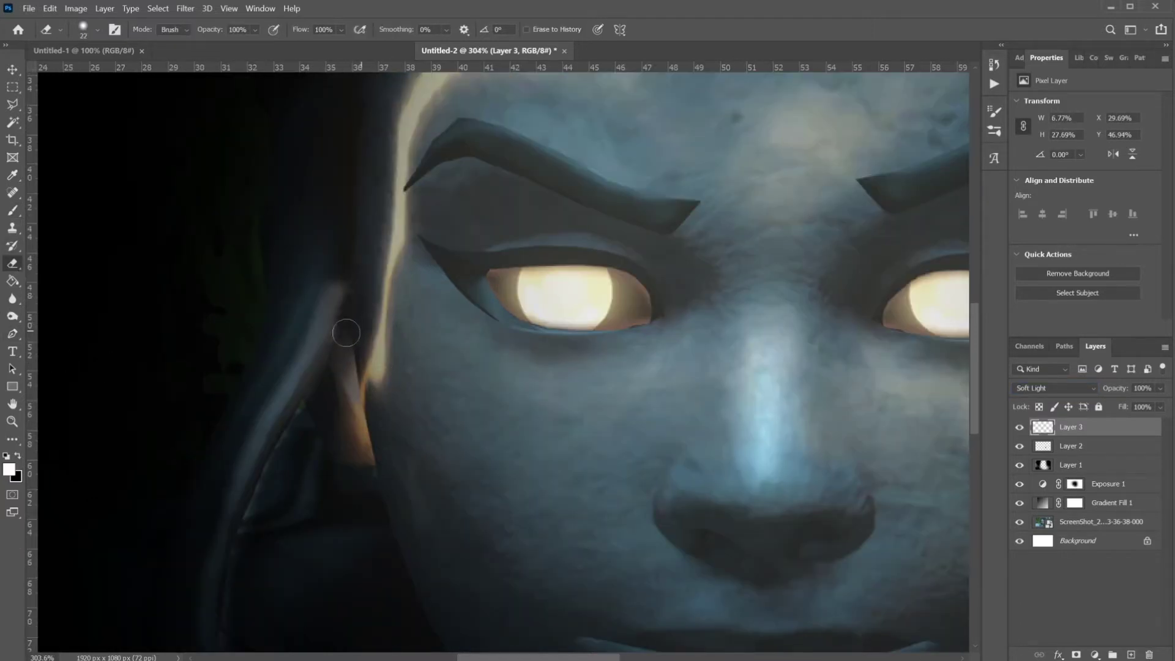
drag(288, 340, 347, 269)
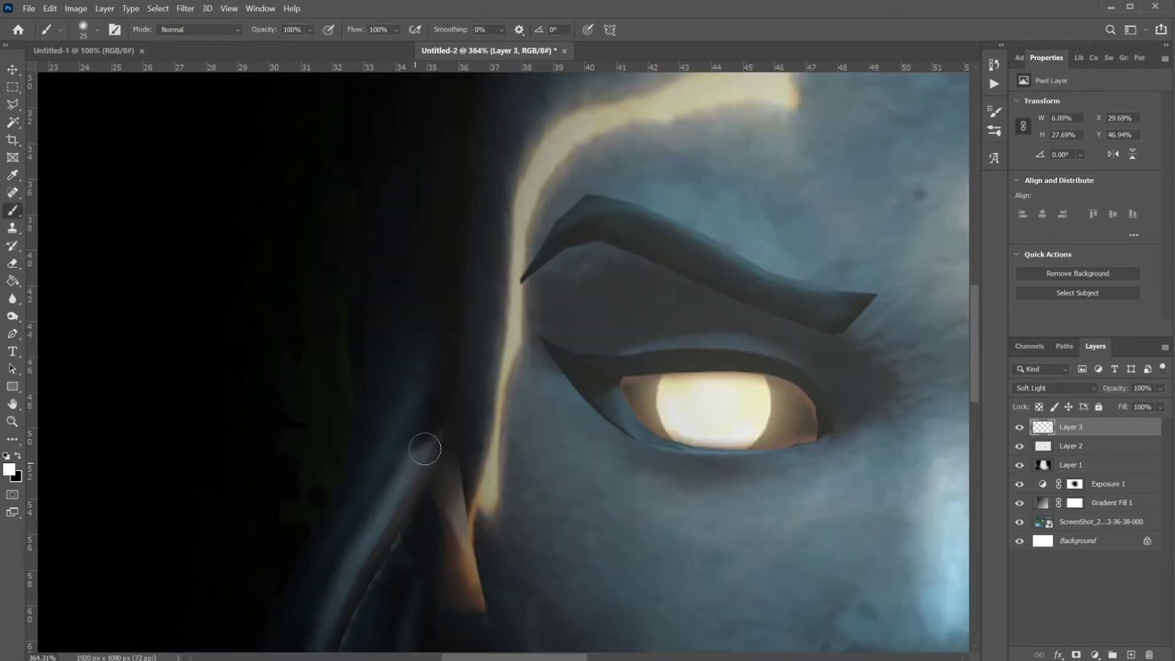
mouse_move(423, 451)
mouse_down()
mouse_move(432, 413)
mouse_move(458, 422)
mouse_move(447, 471)
mouse_up()
key(e)
scroll(447, 472, down, 3)
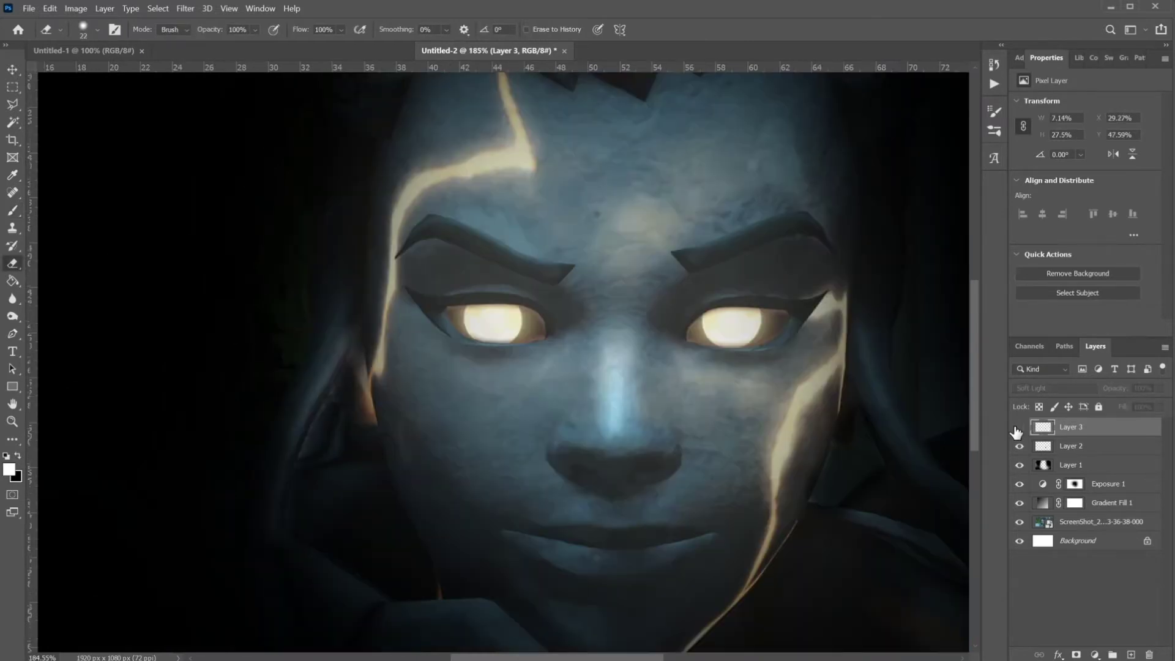
scroll(369, 428, up, 3)
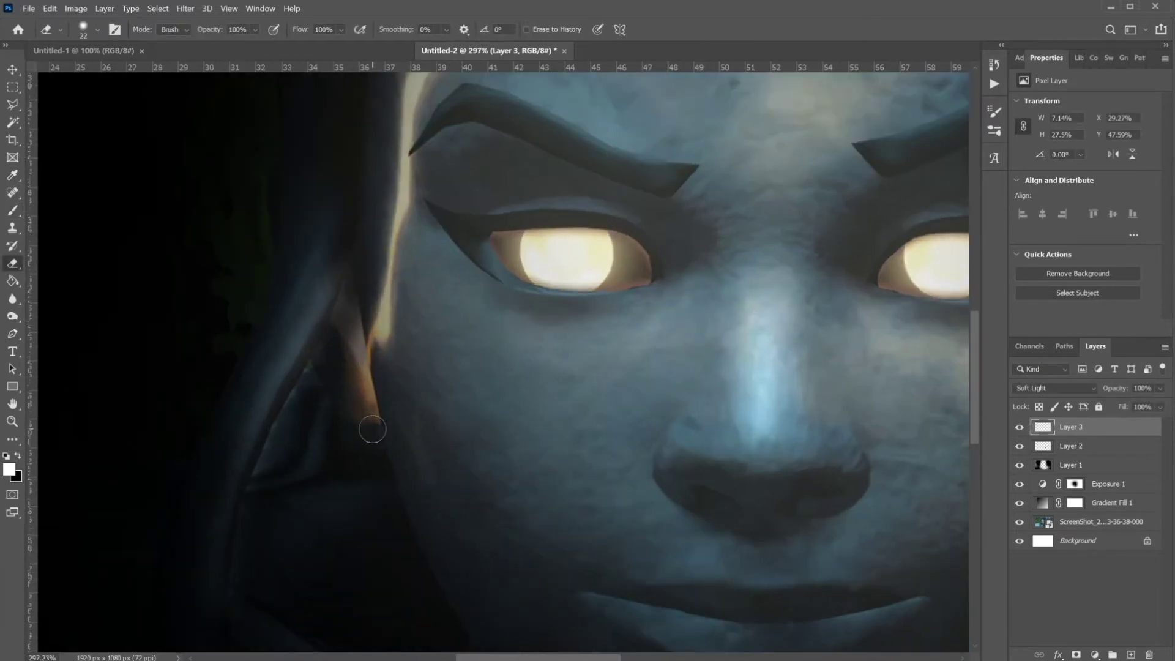
drag(327, 337, 297, 387)
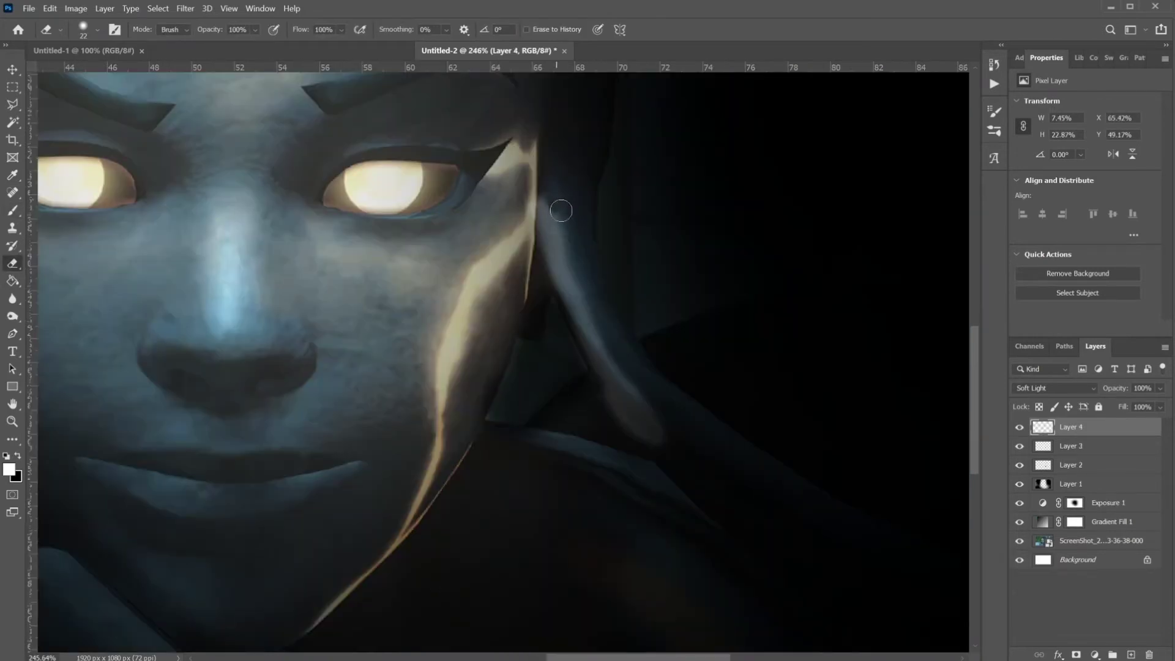
- Trim and fade the white highlight on the right hair strand with a soft Eraser up to 83 px, and set Layer 4's opacity to 47%
drag(561, 210, 592, 246)
drag(598, 318, 676, 450)
scroll(694, 393, down, 5)
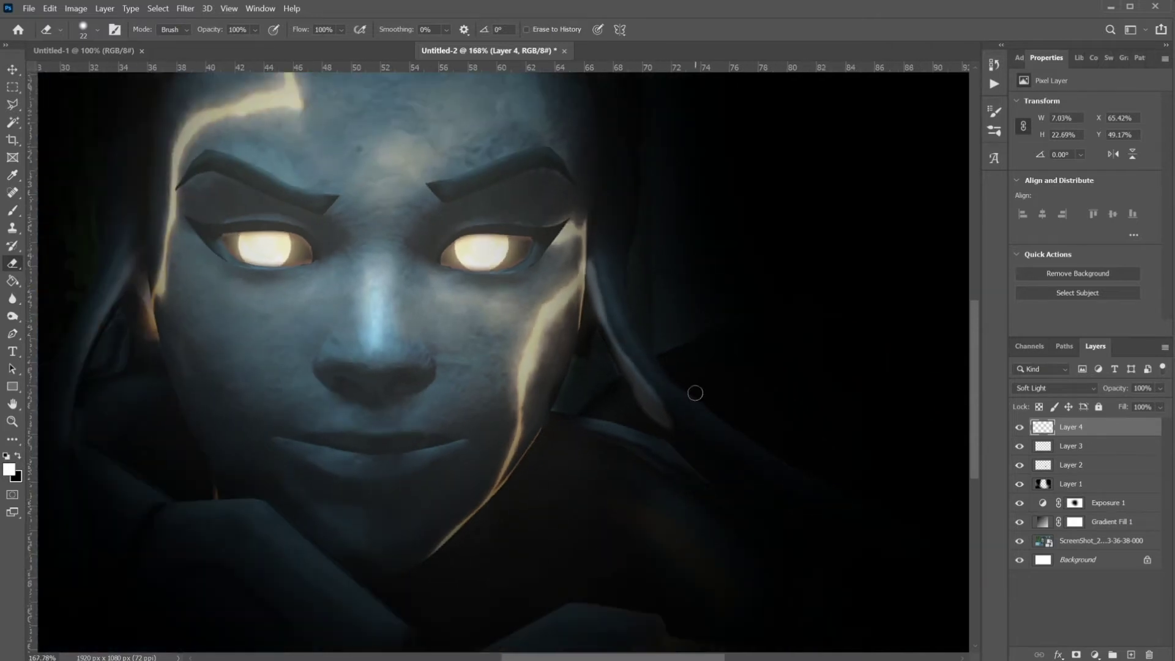
scroll(695, 399, up, 5)
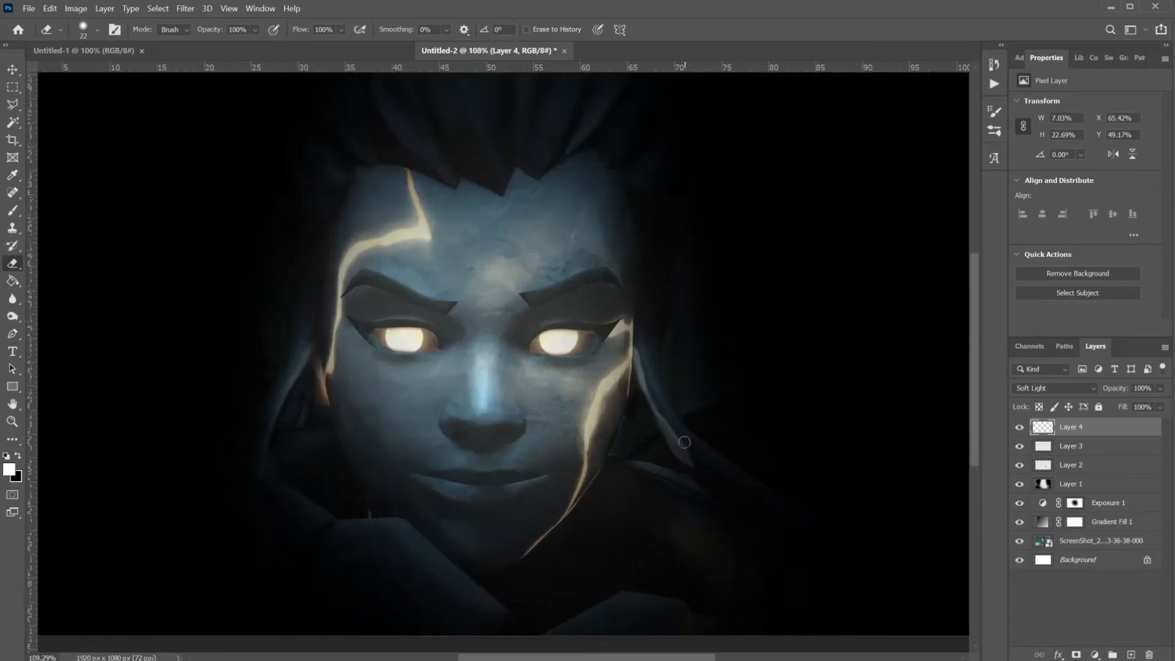
alt+right_click(730, 421)
mouse_move(724, 448)
mouse_down()
mouse_move(667, 388)
mouse_move(718, 461)
mouse_up()
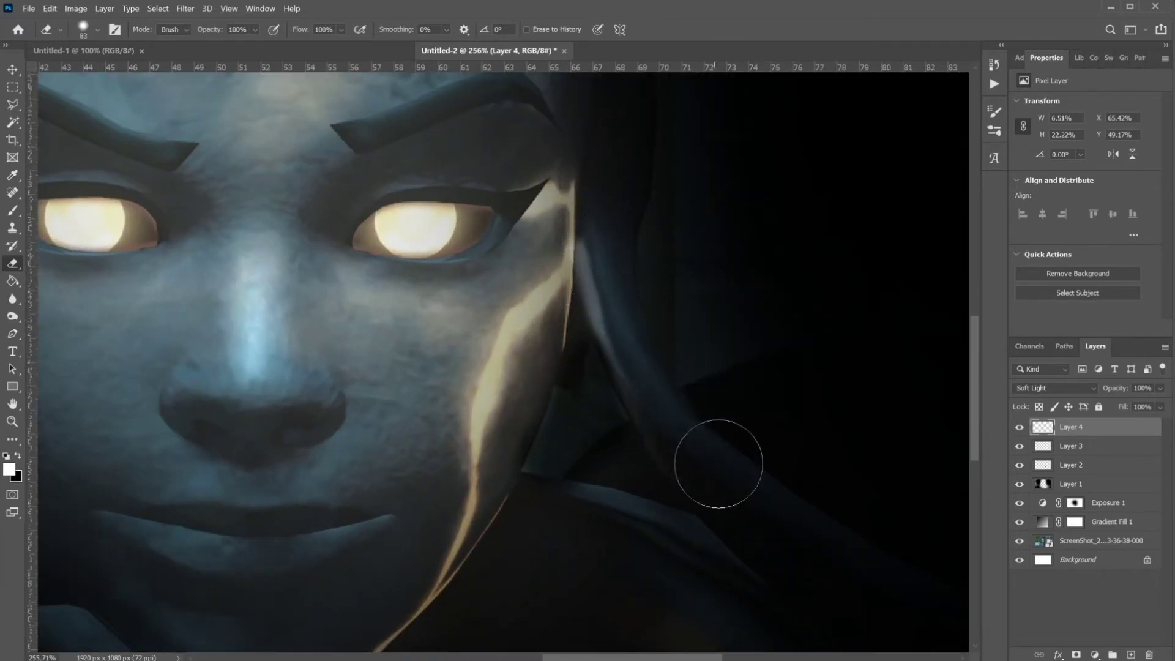
scroll(658, 395, down, 5)
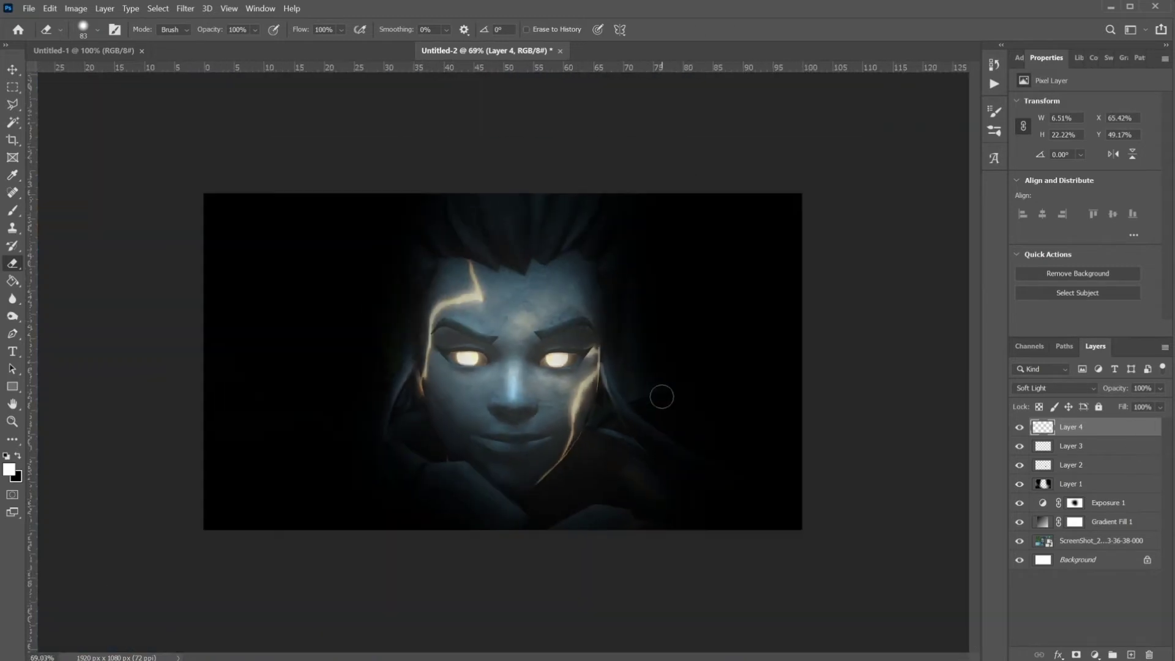
drag(1166, 394, 1128, 405)
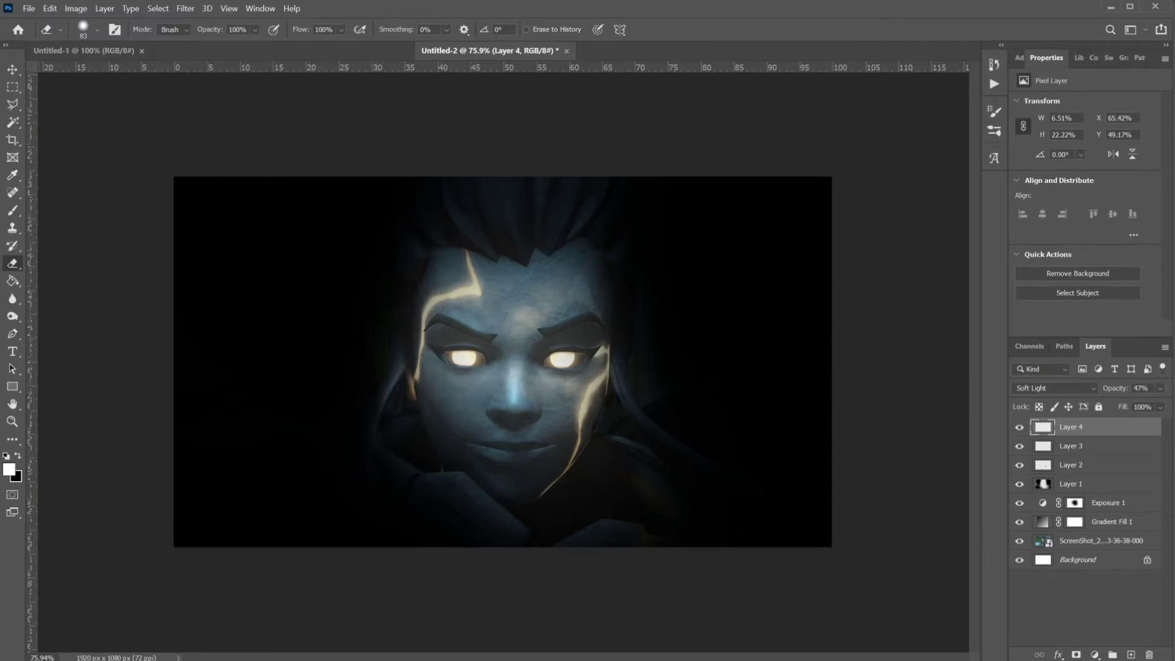
- Add a new layer above Layer 4 and choose a warm golden yellow as the foreground colour
key(ctrl+shift+alt+n)
click(12, 210)
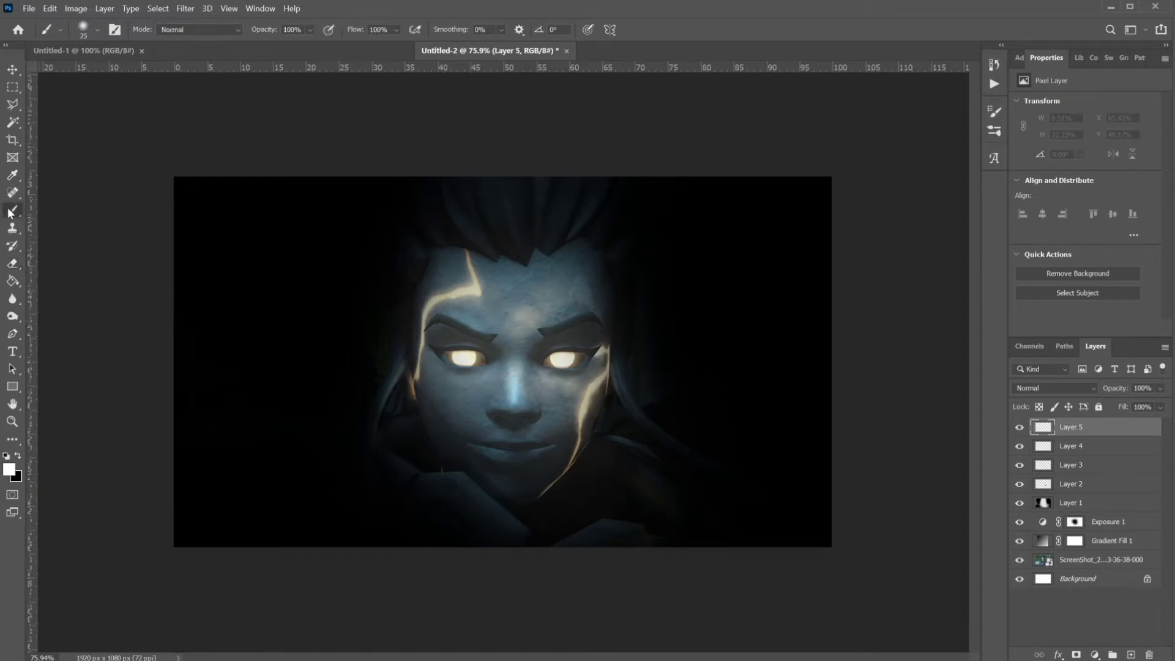
click(9, 471)
click(625, 142)
click(670, 288)
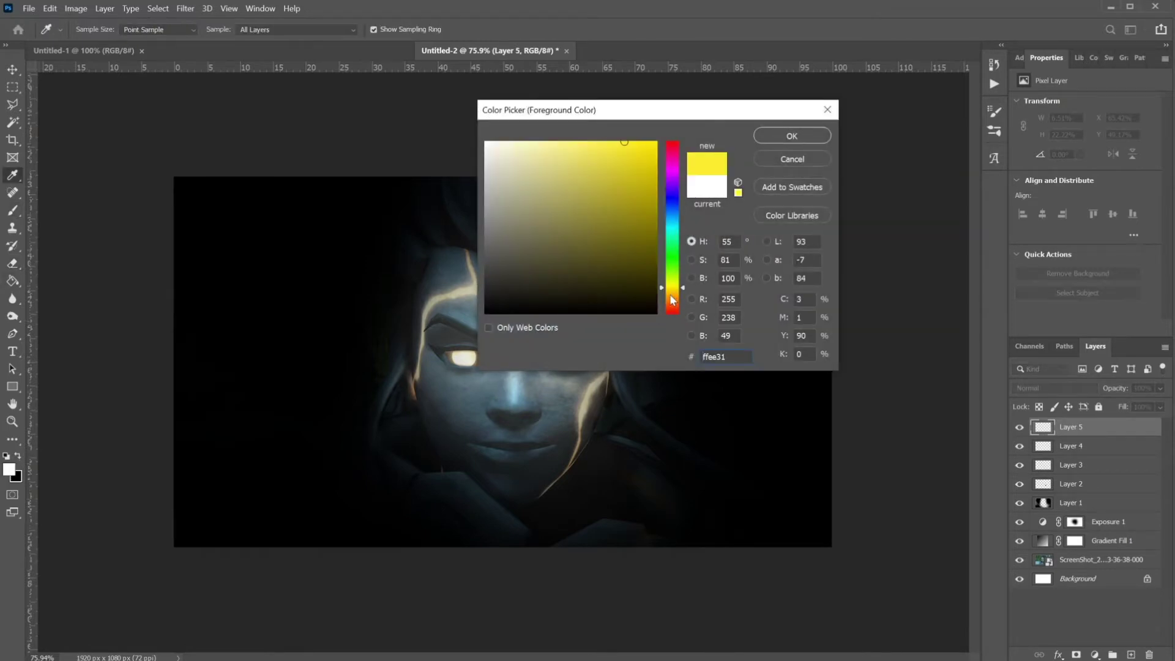
click(671, 296)
drag(672, 300, 672, 294)
click(792, 136)
- Paint a golden glow over both eyes with a 285 px soft brush, and set the layer's blend mode to Soft Light
key(b)
mouse_move(478, 345)
mouse_down()
mouse_move(580, 332)
mouse_move(538, 326)
mouse_up()
click(462, 360)
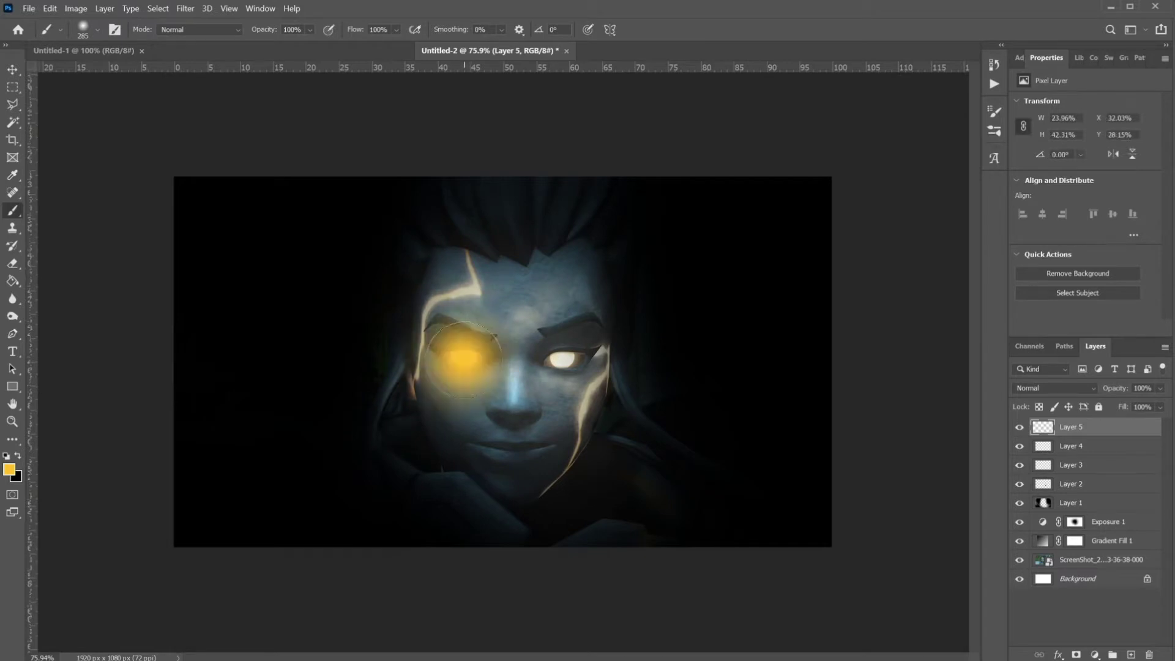
click(566, 356)
click(1016, 390)
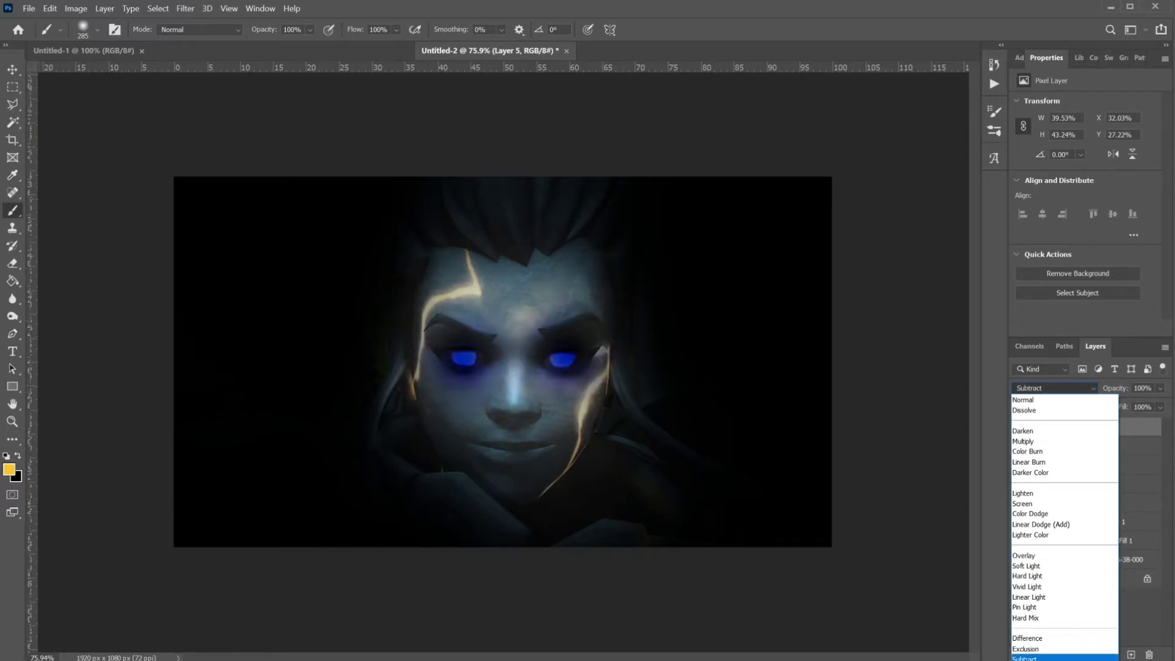
click(1040, 565)
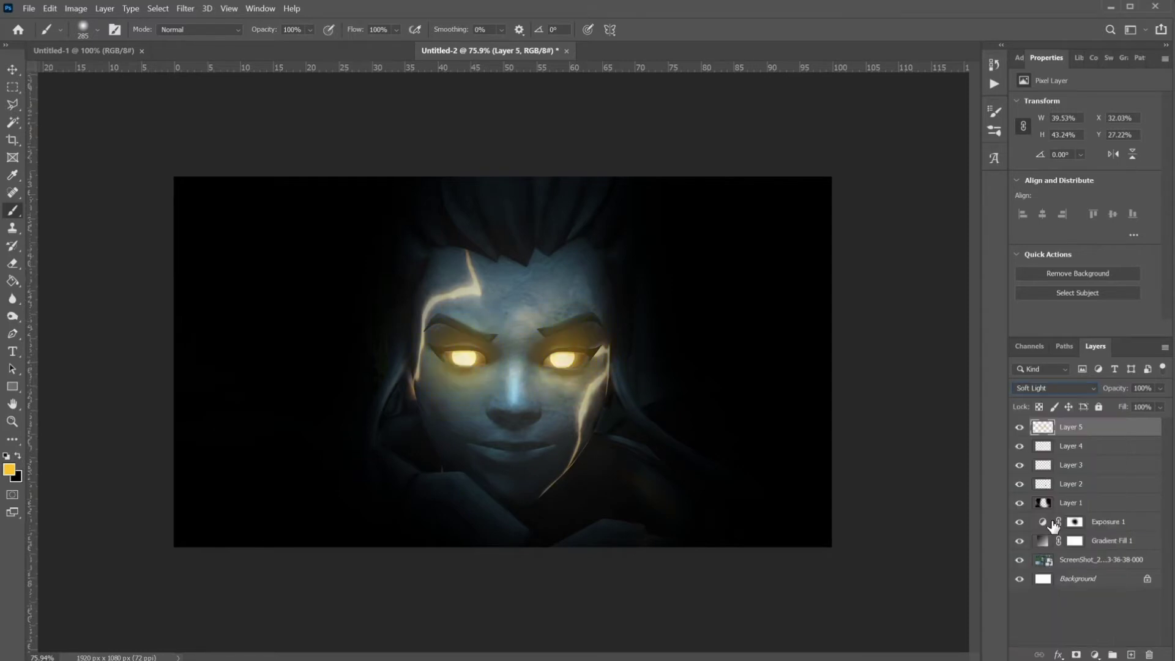
- Paint golden glows over the forehead and cheek lines on separate new layers, and soften the cheek glow with a Gaussian Blur
mouse_move(466, 254)
mouse_down()
mouse_move(438, 303)
mouse_move(420, 309)
mouse_up()
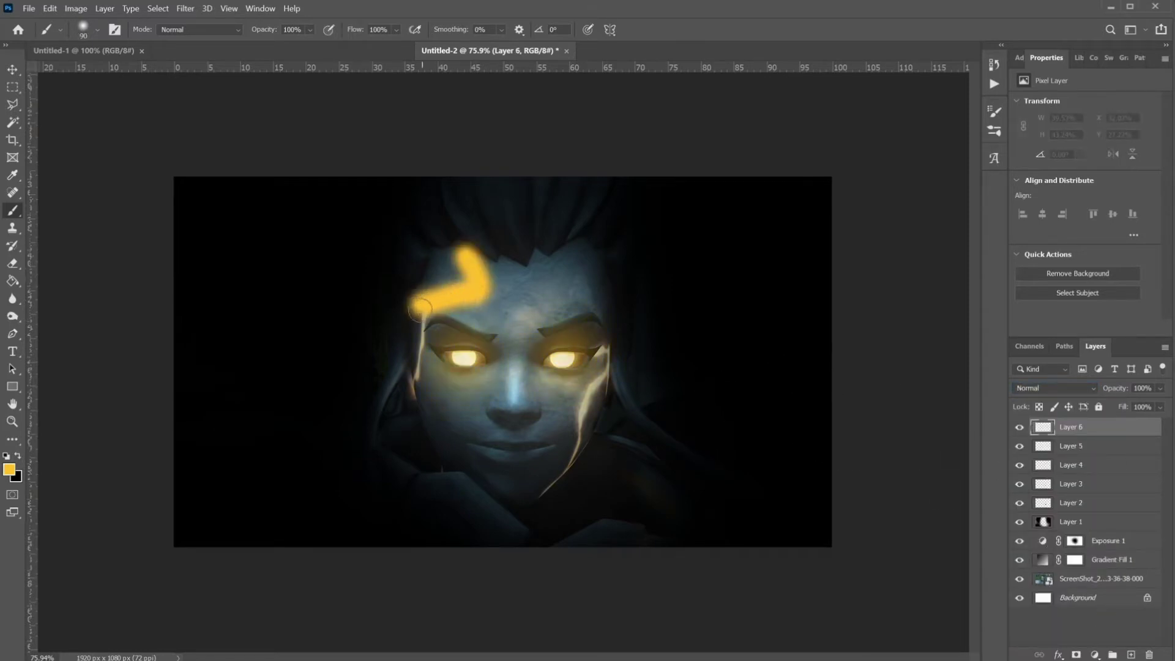
mouse_move(592, 353)
mouse_down()
mouse_move(602, 383)
mouse_move(578, 435)
mouse_up()
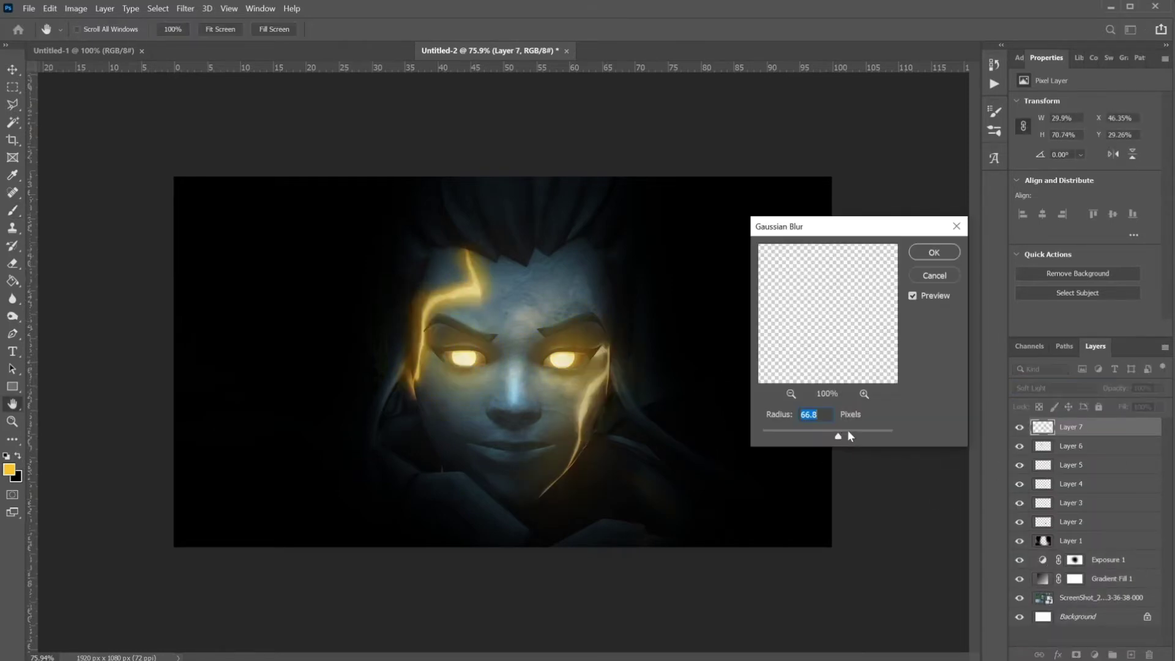
drag(842, 429, 831, 433)
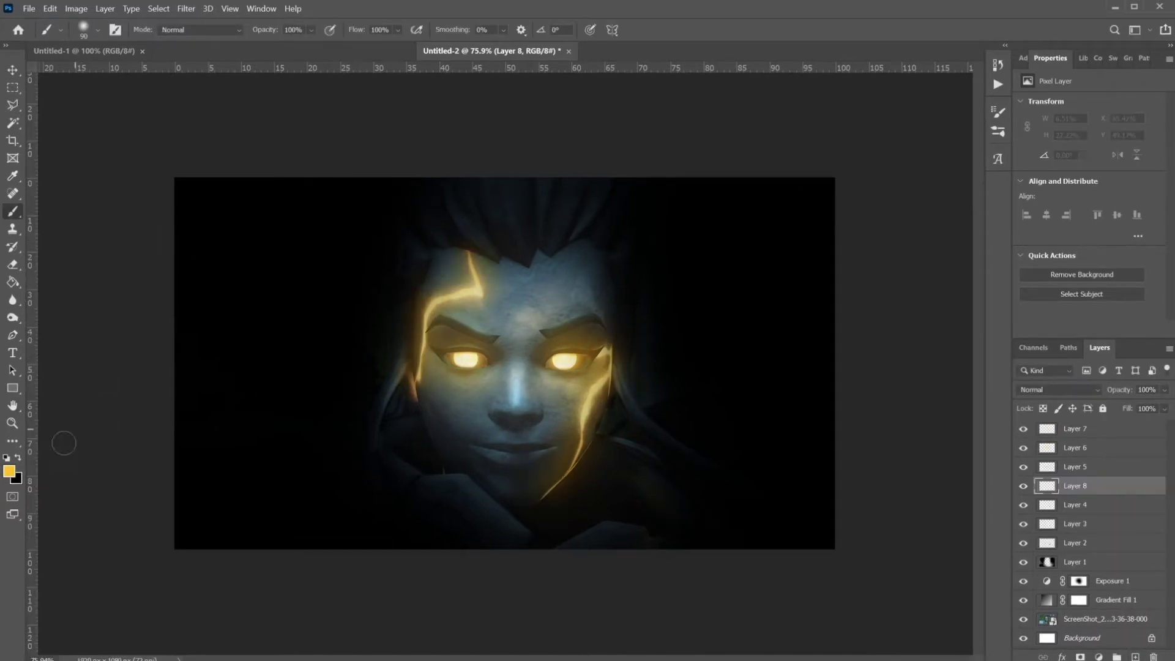
- Try a soft white highlight along the hand's upper edge on Layer 8 with the Overlay blend mode, and delete the layer
click(6, 457)
click(18, 457)
mouse_move(491, 486)
mouse_down()
mouse_move(448, 472)
mouse_move(466, 475)
mouse_up()
scroll(491, 486, up, 6)
mouse_move(440, 520)
mouse_down()
mouse_move(580, 627)
mouse_move(408, 513)
mouse_move(374, 519)
mouse_up()
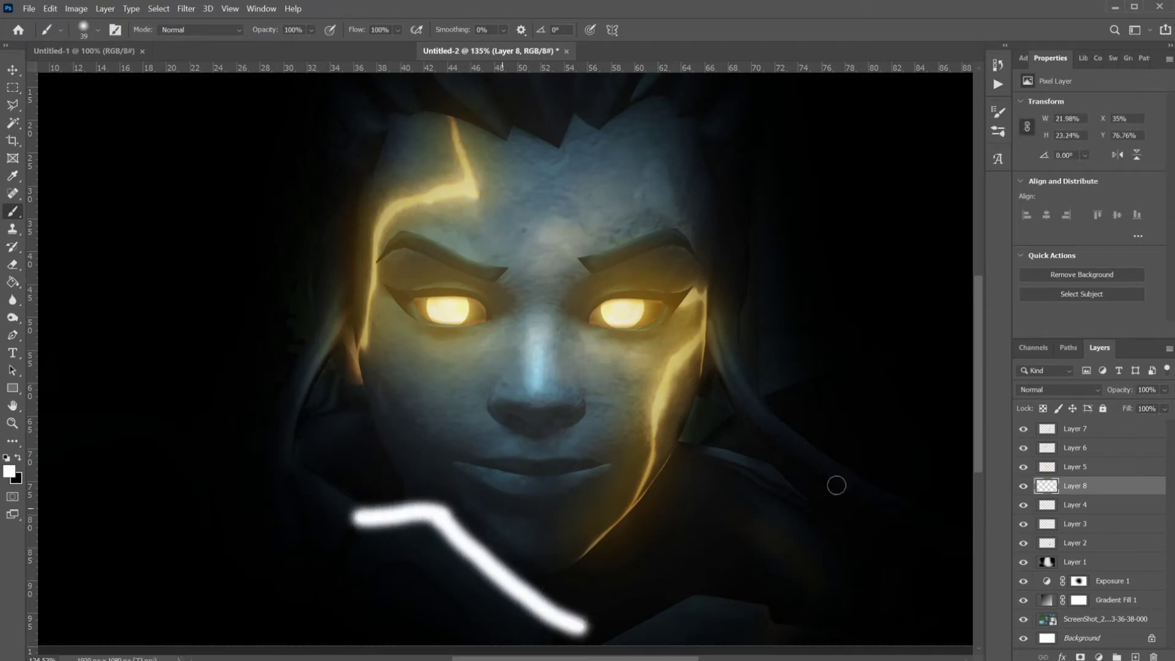
click(1057, 390)
click(1044, 564)
click(186, 8)
key(Escape)
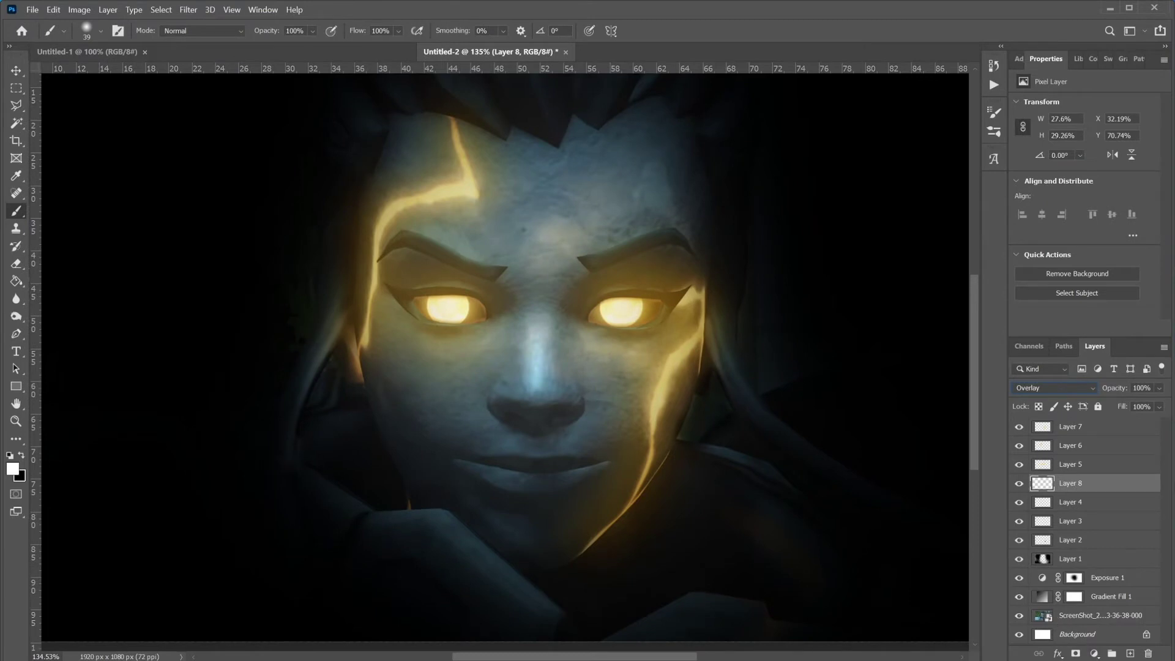
click(1148, 654)
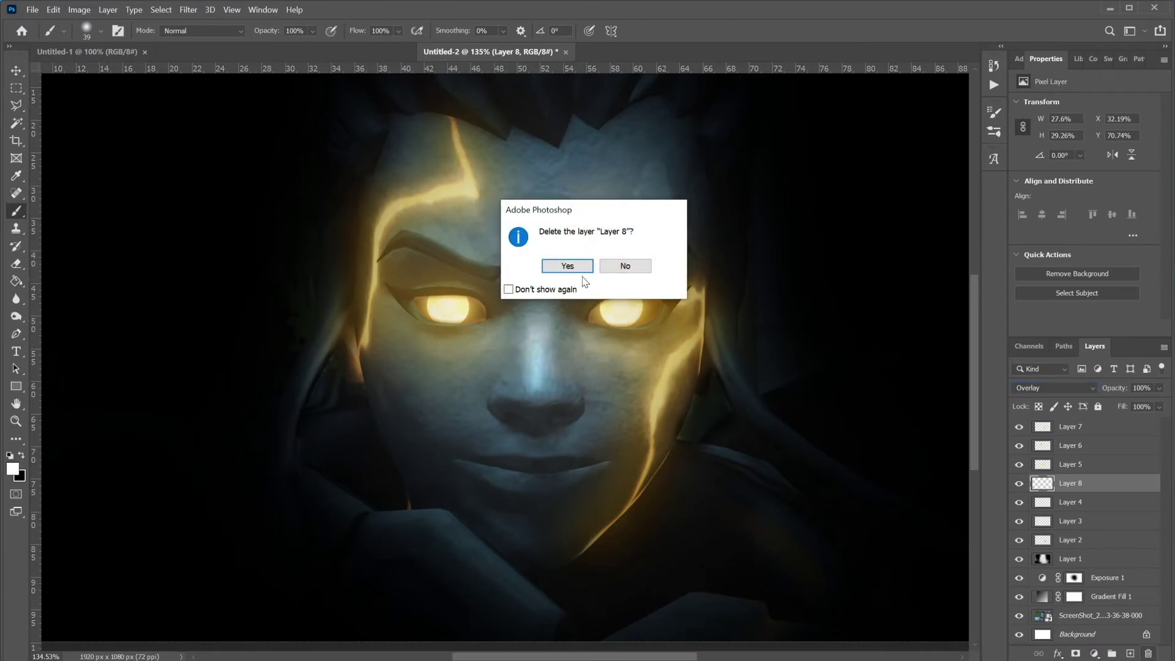
click(575, 268)
- Paint and trim a white highlight along the hand's edge on a new layer above Layer 4, set to Soft Light at 40% opacity
click(1133, 654)
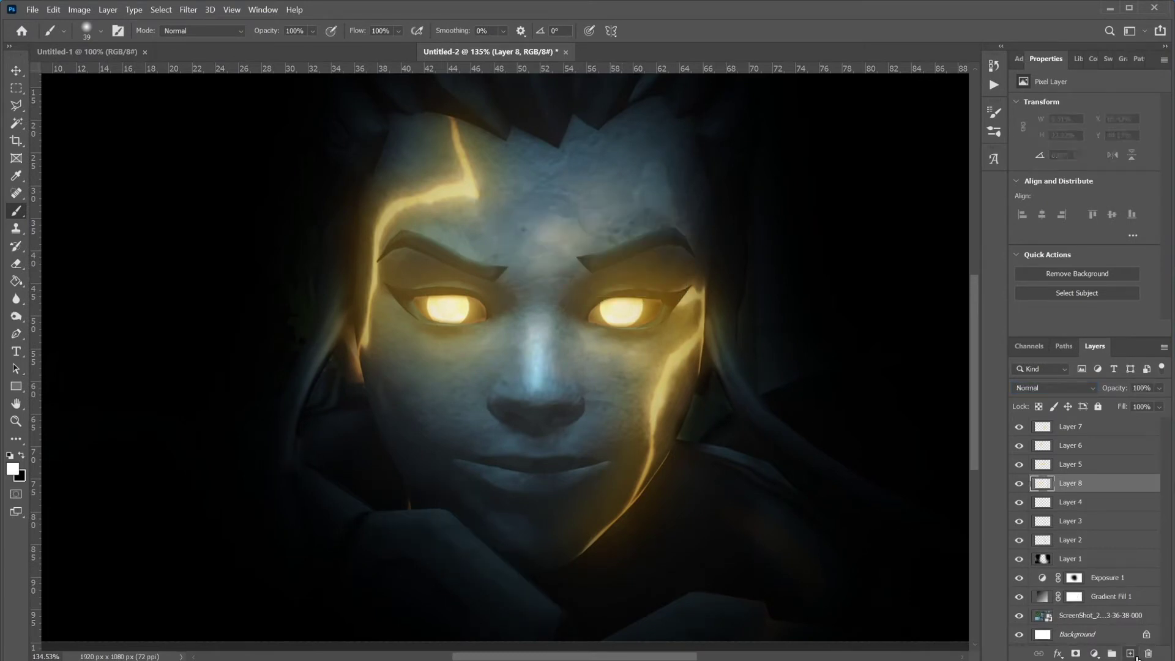
drag(390, 510, 515, 581)
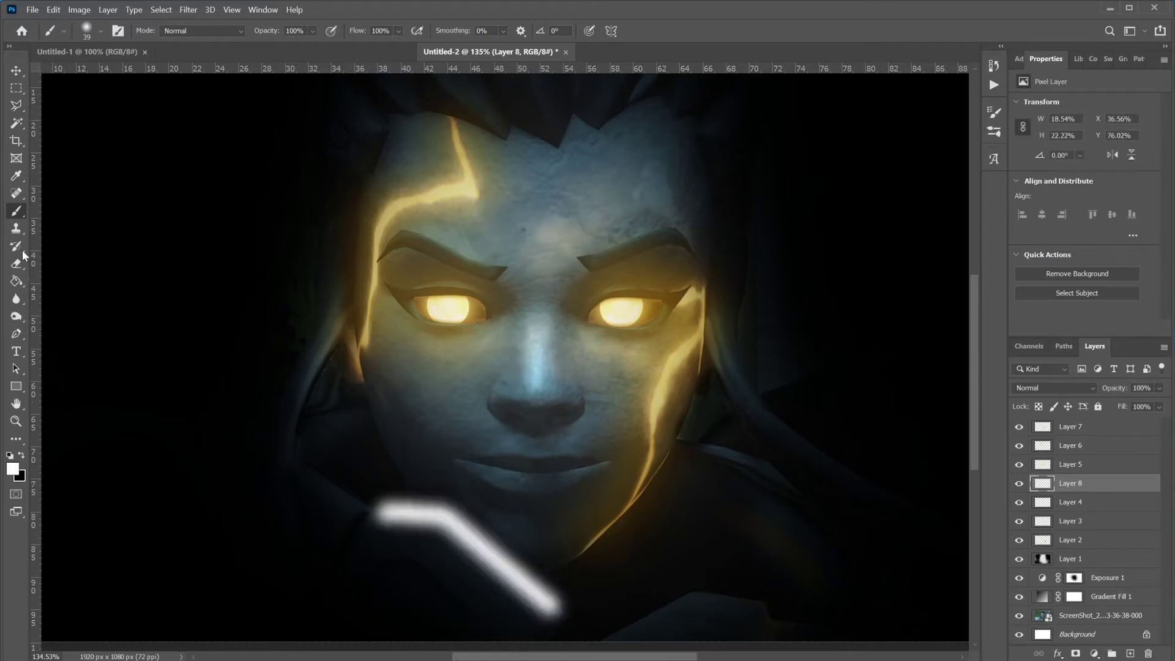
key(e)
click(1053, 387)
click(1048, 566)
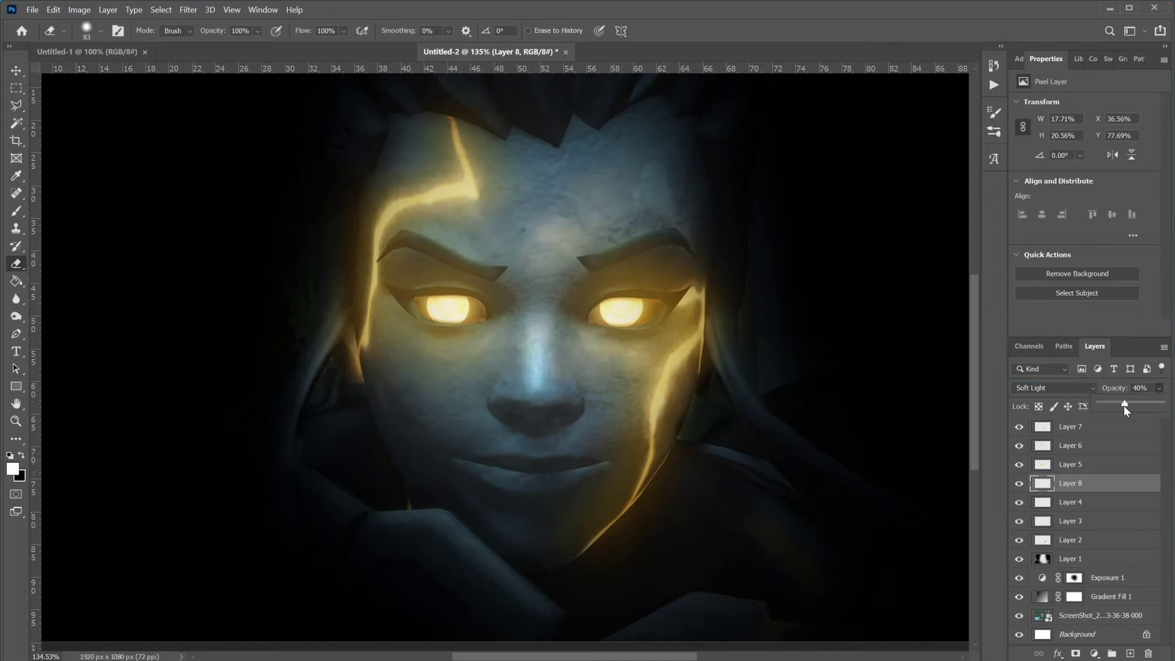
click(1020, 483)
click(1019, 484)
- Add a Hue/Saturation adjustment above Layer 7 and shift the hue of the Yellows toward orange
key(ctrl+0)
click(1077, 428)
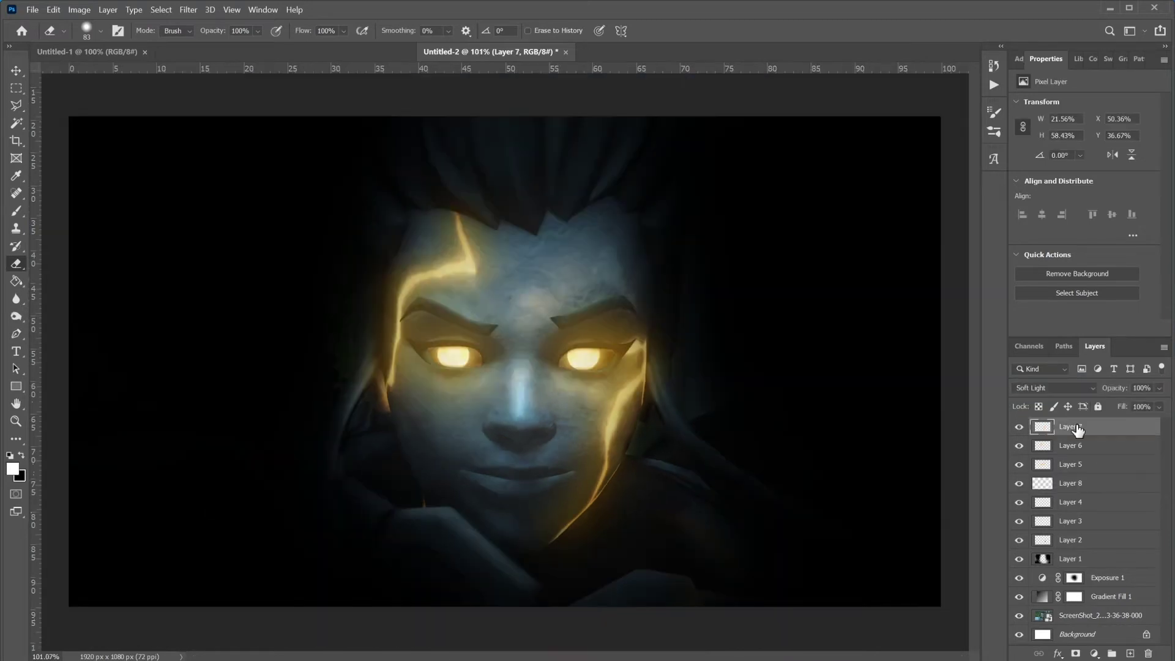
click(1016, 62)
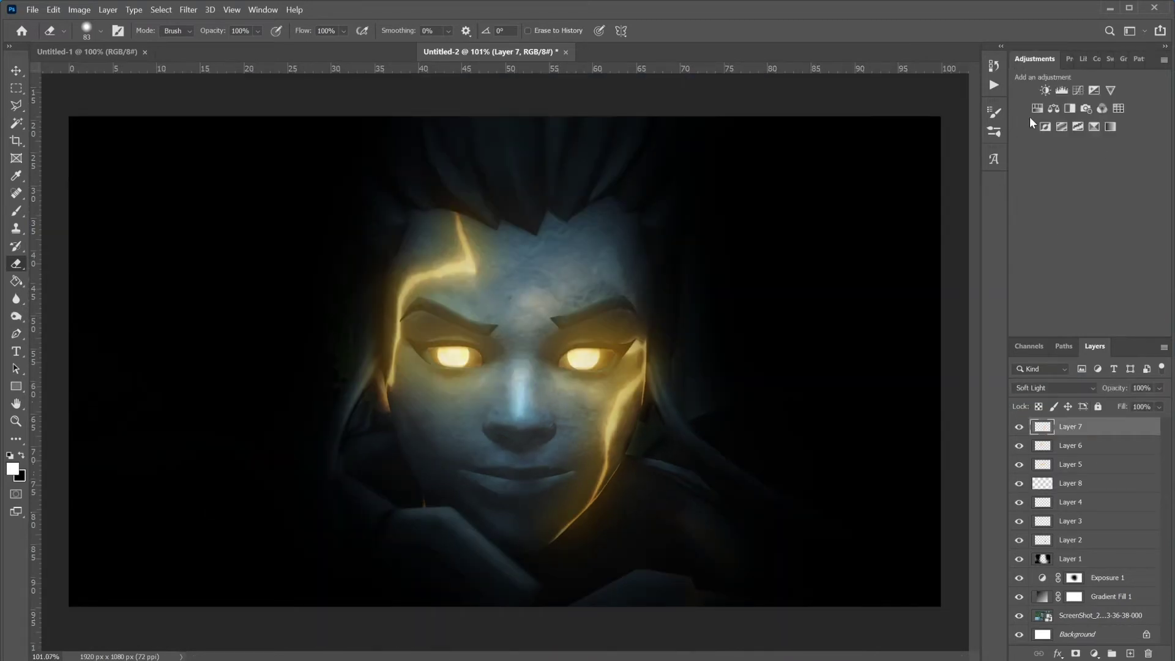
click(1037, 109)
click(1077, 122)
click(1071, 153)
mouse_move(1071, 154)
mouse_down()
mouse_move(1094, 157)
mouse_move(1074, 152)
mouse_up()
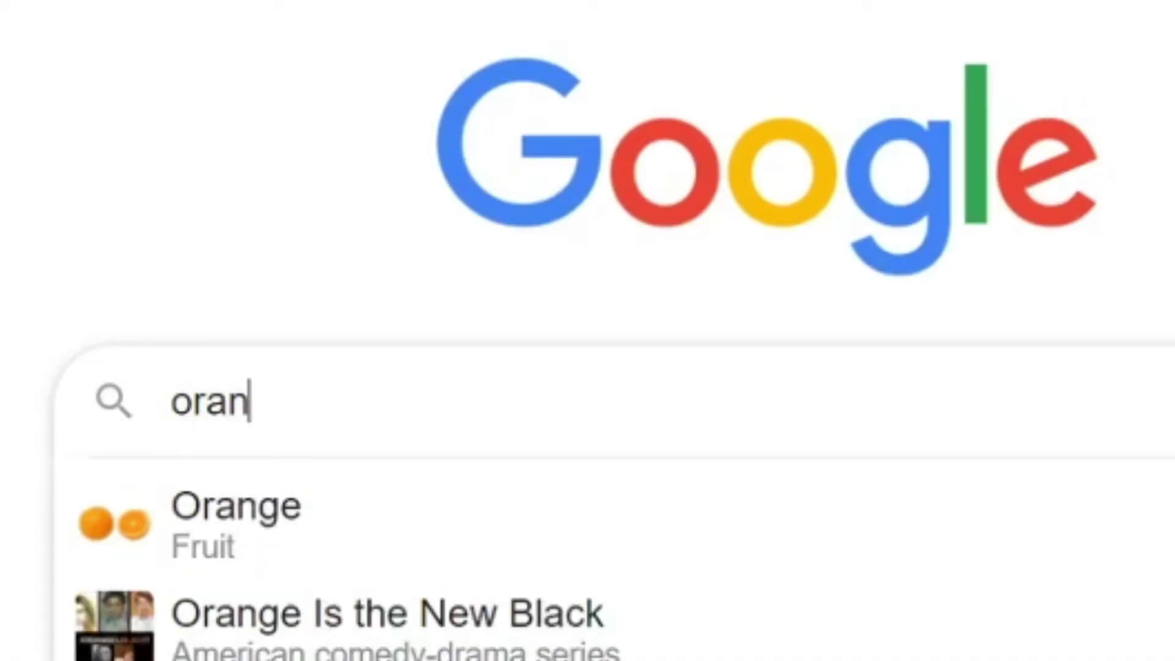
- Search Google for the word "orangier" and look over the results
text(gier)
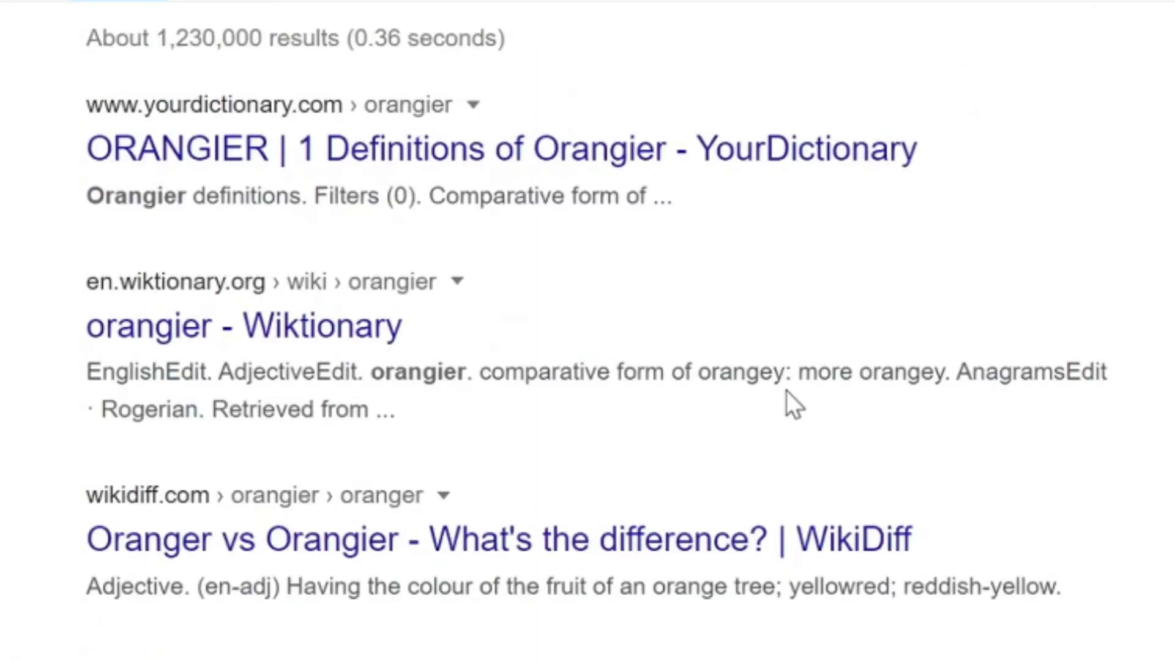
drag(787, 390, 956, 375)
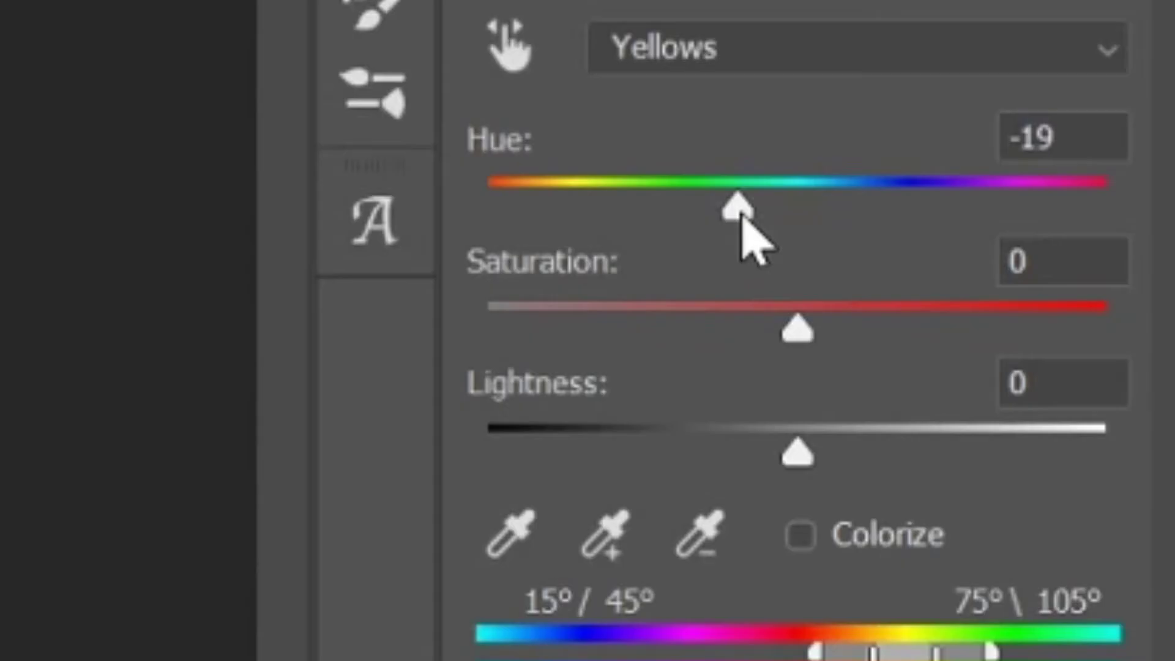
- Set the Yellows hue to -11 in the Hue/Saturation adjustment and fine-tune the saturation
mouse_move(742, 207)
mouse_down()
mouse_move(773, 207)
mouse_move(742, 202)
mouse_move(760, 205)
mouse_up()
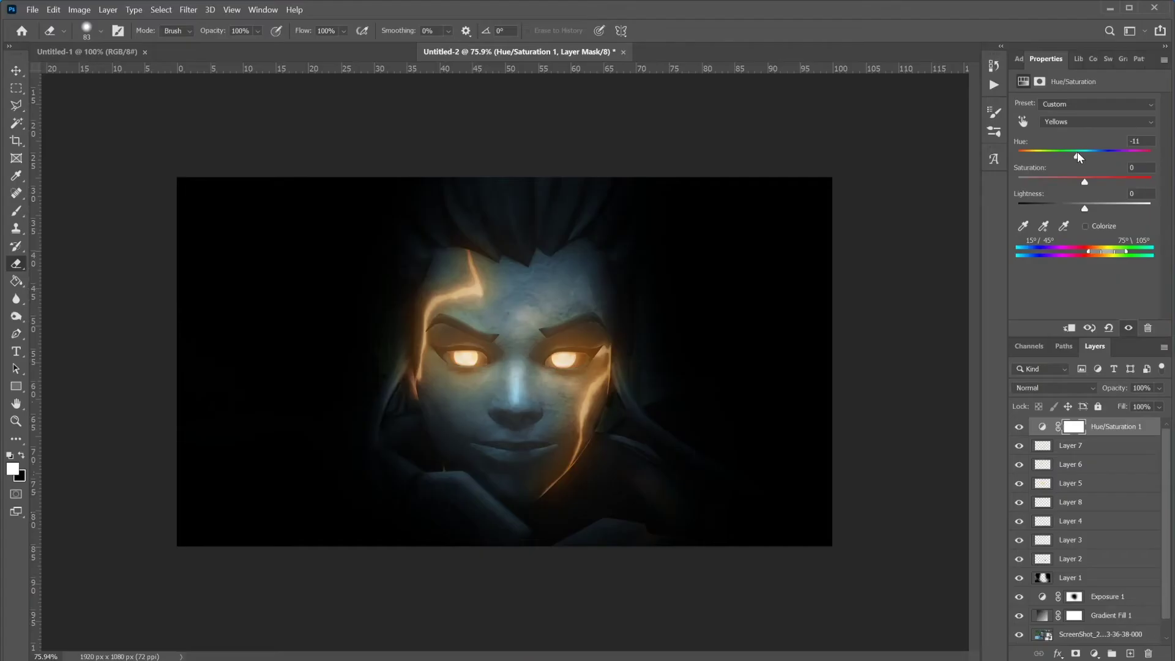
drag(1099, 179, 1103, 186)
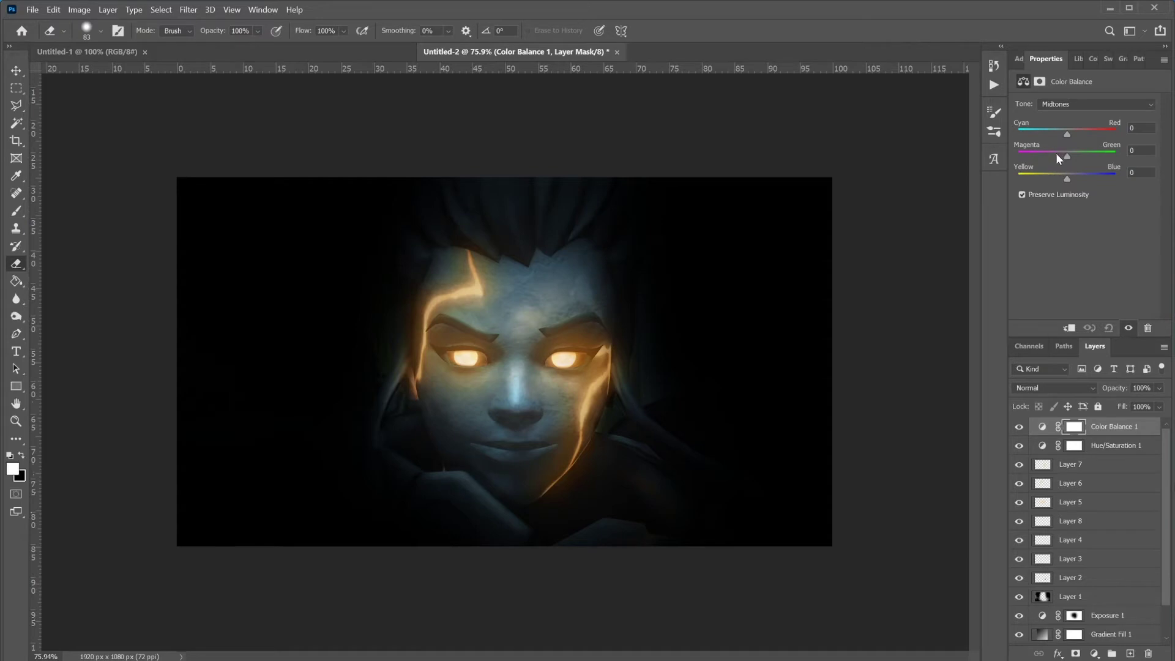
- Add a Color Balance adjustment on top, adjust its midtones, and set the highlights to +9, -42 and -50
mouse_move(1067, 133)
mouse_down()
mouse_move(1053, 156)
mouse_move(1045, 134)
mouse_move(1059, 134)
mouse_up()
click(1076, 104)
click(1074, 127)
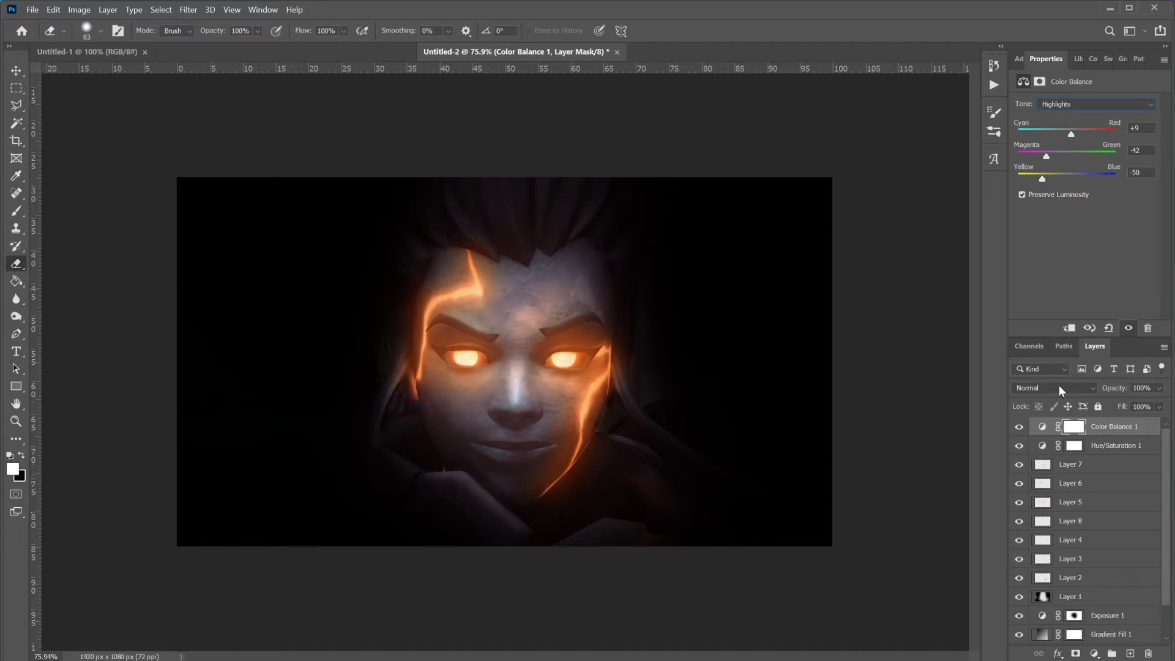
- Hide the Hue/Saturation 1 adjustment, and set the Color Balance shadows to -3, -14 and -24
click(1021, 447)
click(1100, 446)
click(1102, 427)
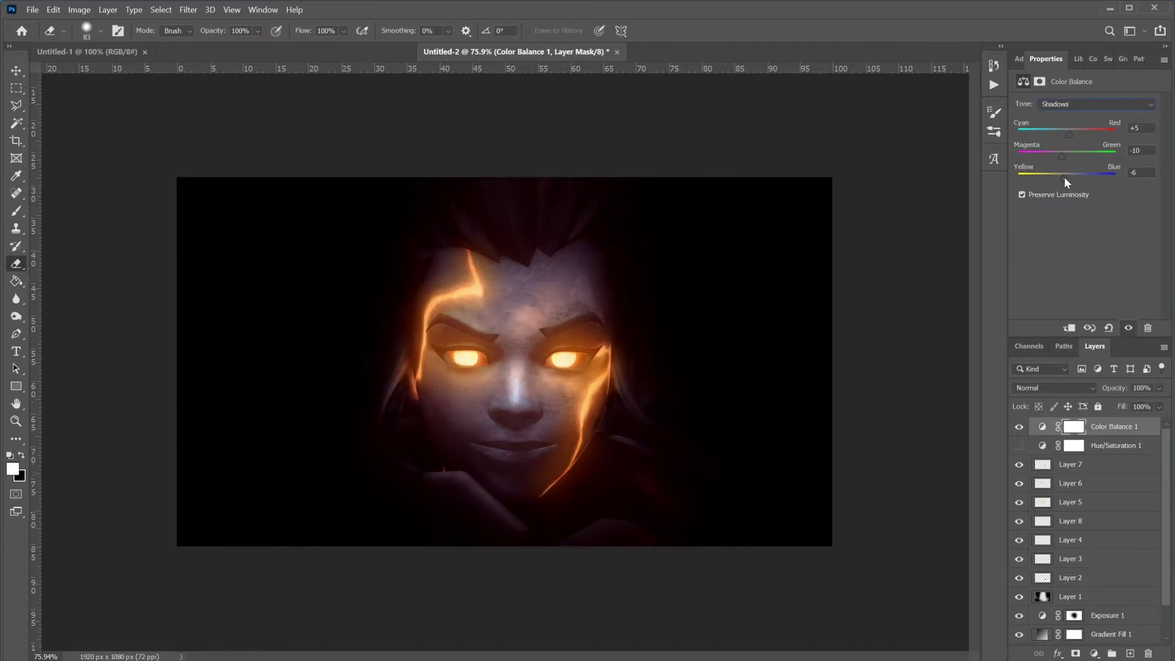
mouse_move(1065, 179)
mouse_down()
mouse_move(1080, 181)
mouse_move(1057, 181)
mouse_up()
drag(1071, 134, 1066, 135)
drag(1062, 158, 1061, 162)
- Compare the image without Color Balance, set its midtones to +1, -9 and +6, and hide the adjustment
click(1019, 427)
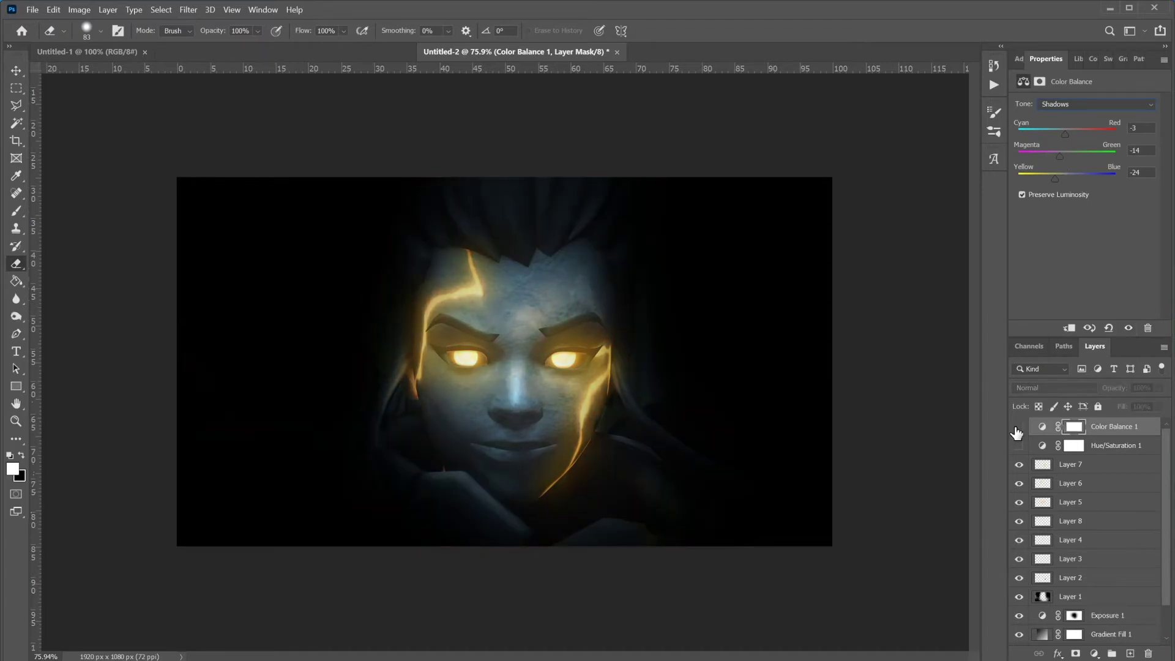
click(1018, 428)
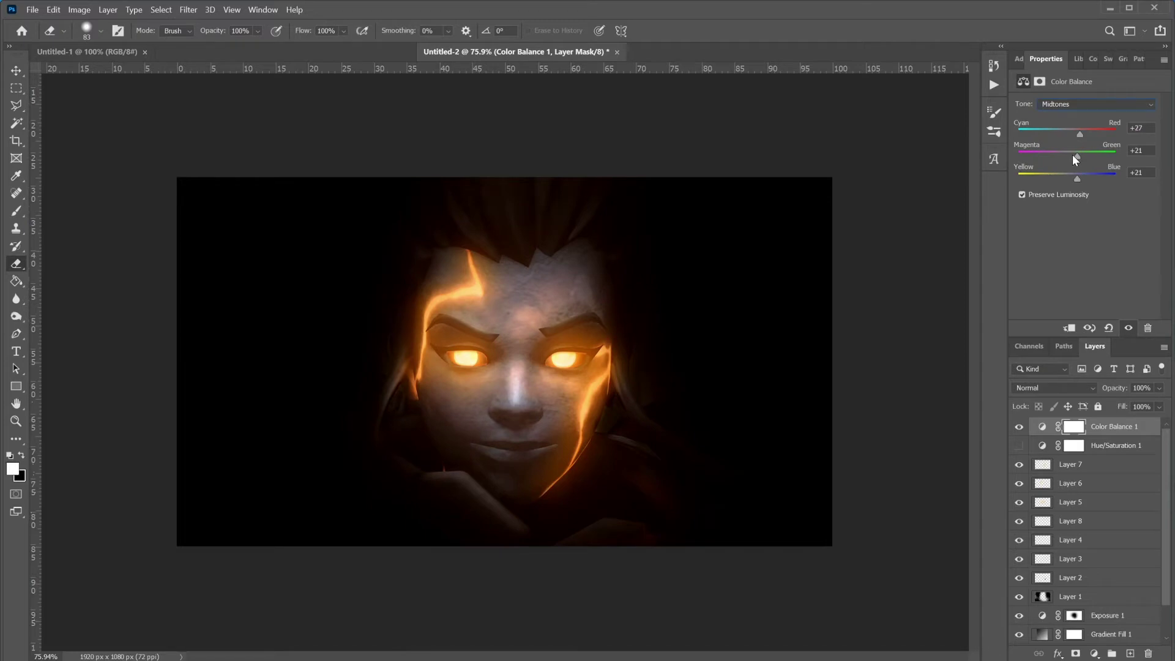
drag(1079, 157, 1063, 159)
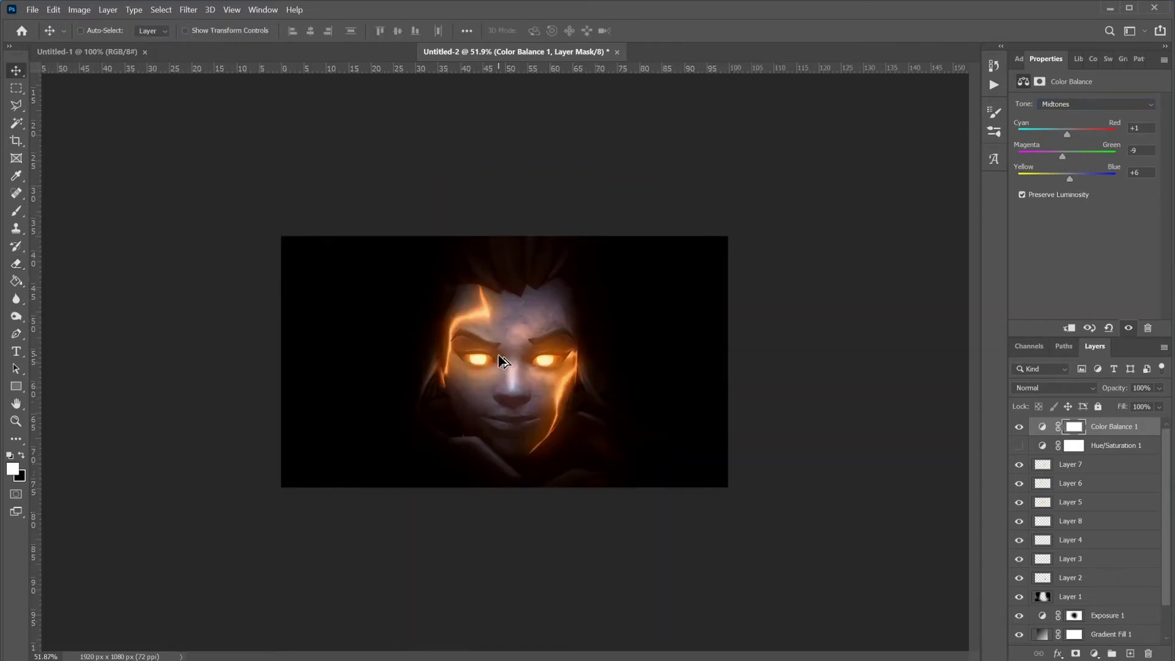
scroll(505, 361, up, 1)
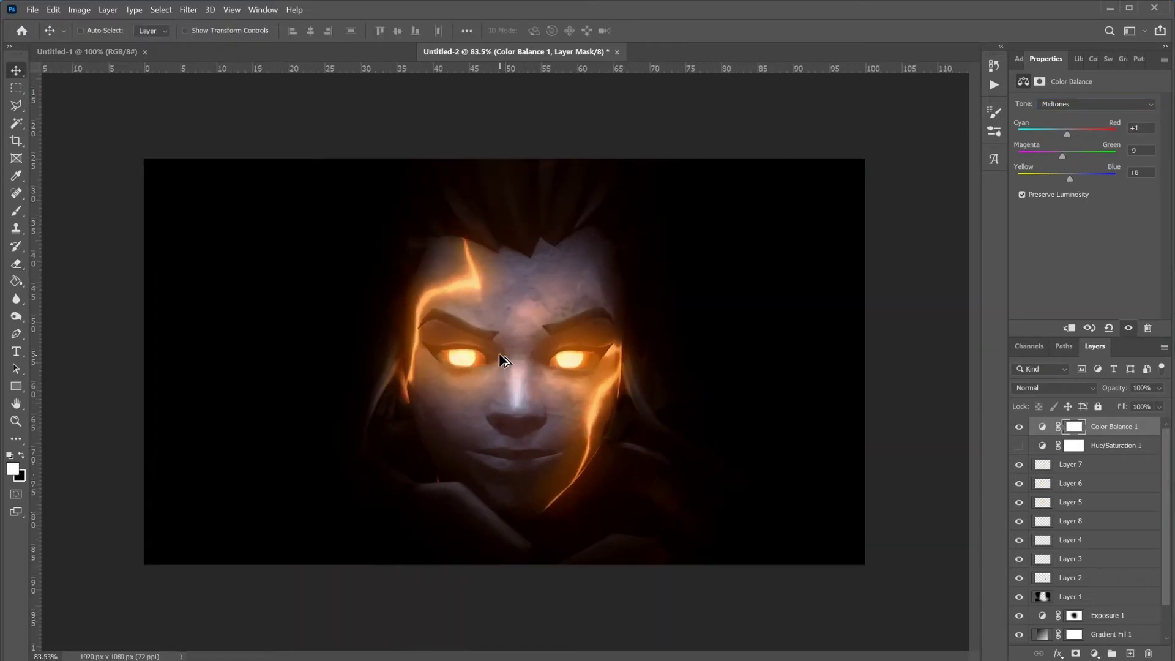
click(1019, 426)
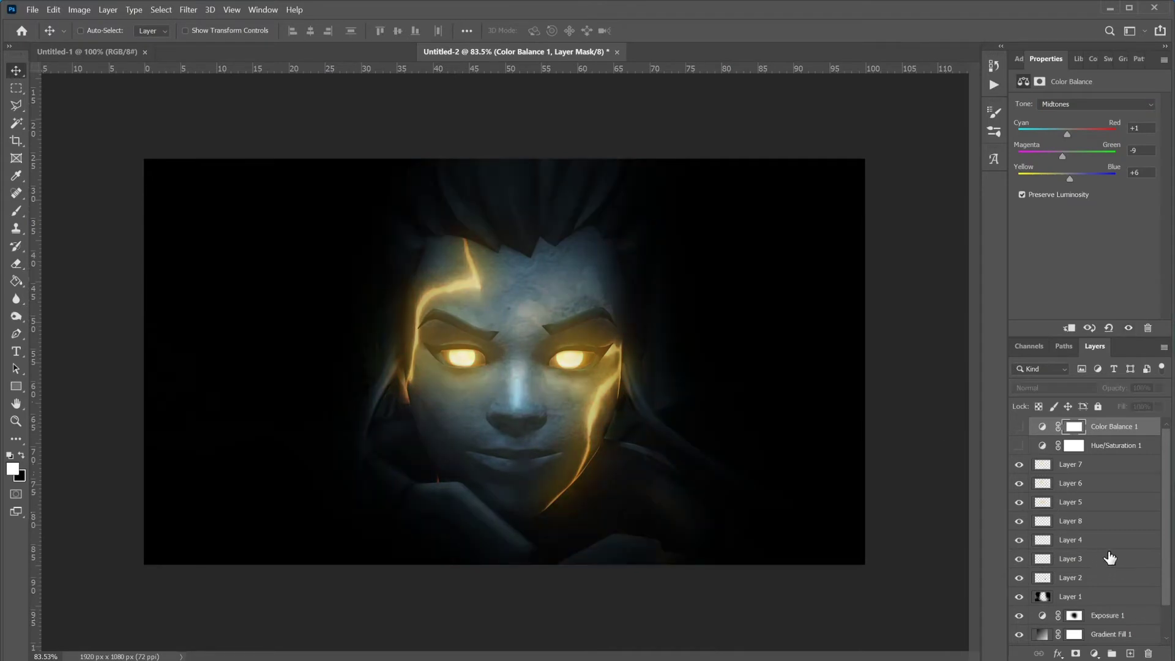
- Paint a magenta glow over the lower face on a new layer above Layer 7 with a 987 px soft brush, set to Soft Light
click(1105, 465)
drag(420, 388, 706, 383)
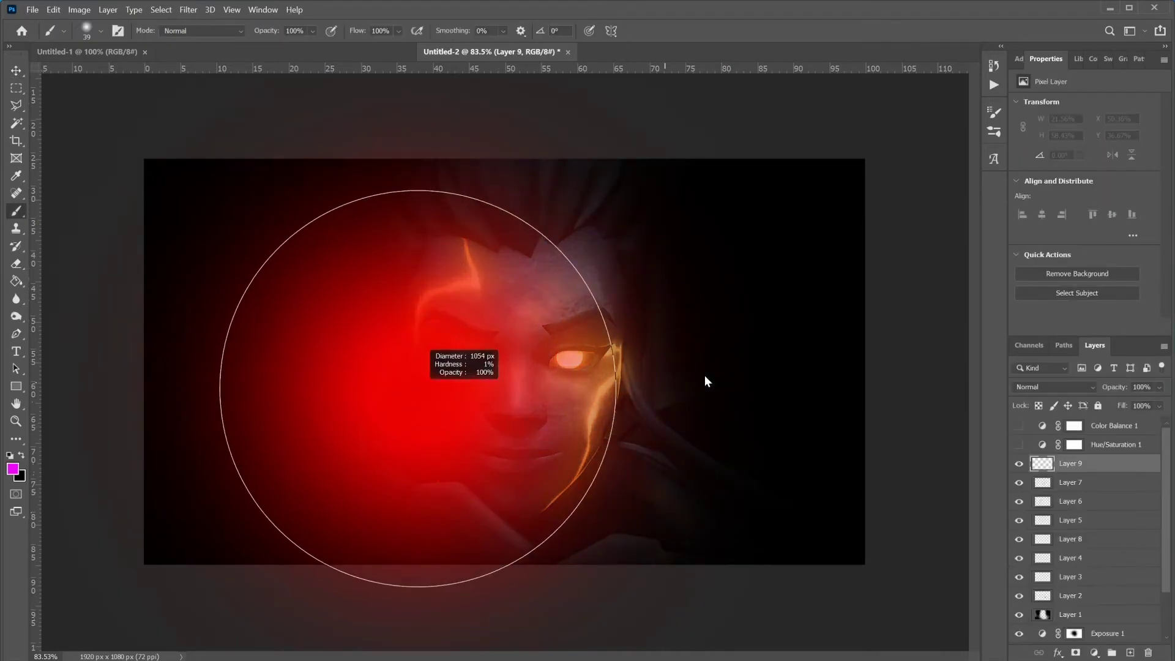
click(374, 459)
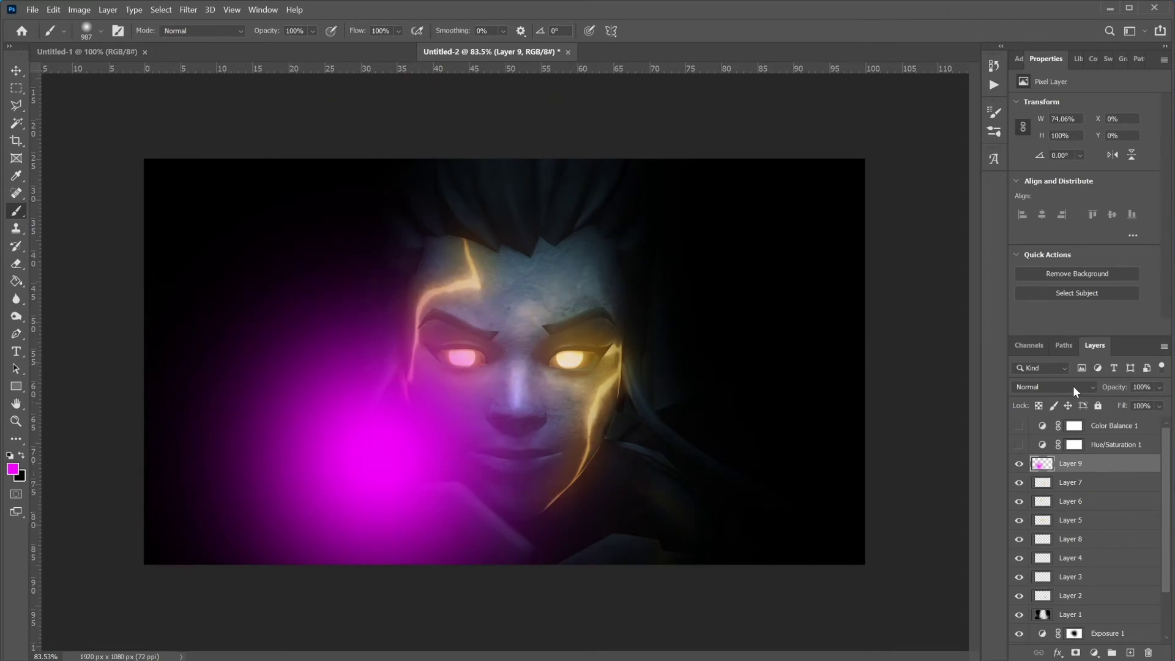
click(1074, 386)
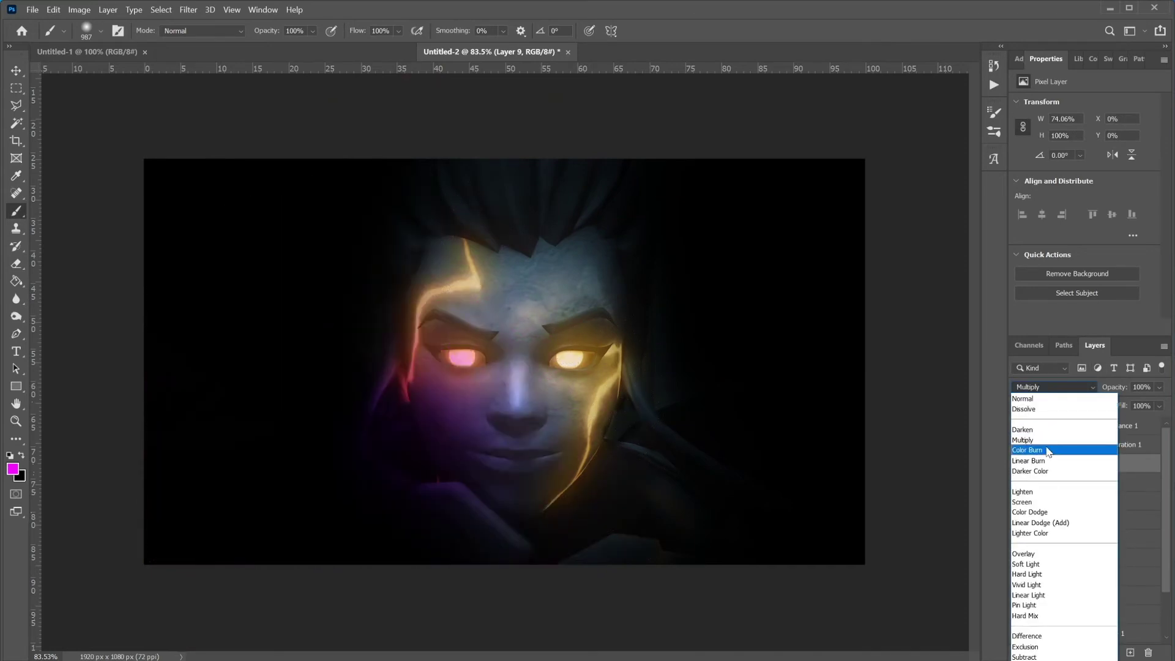
click(1057, 554)
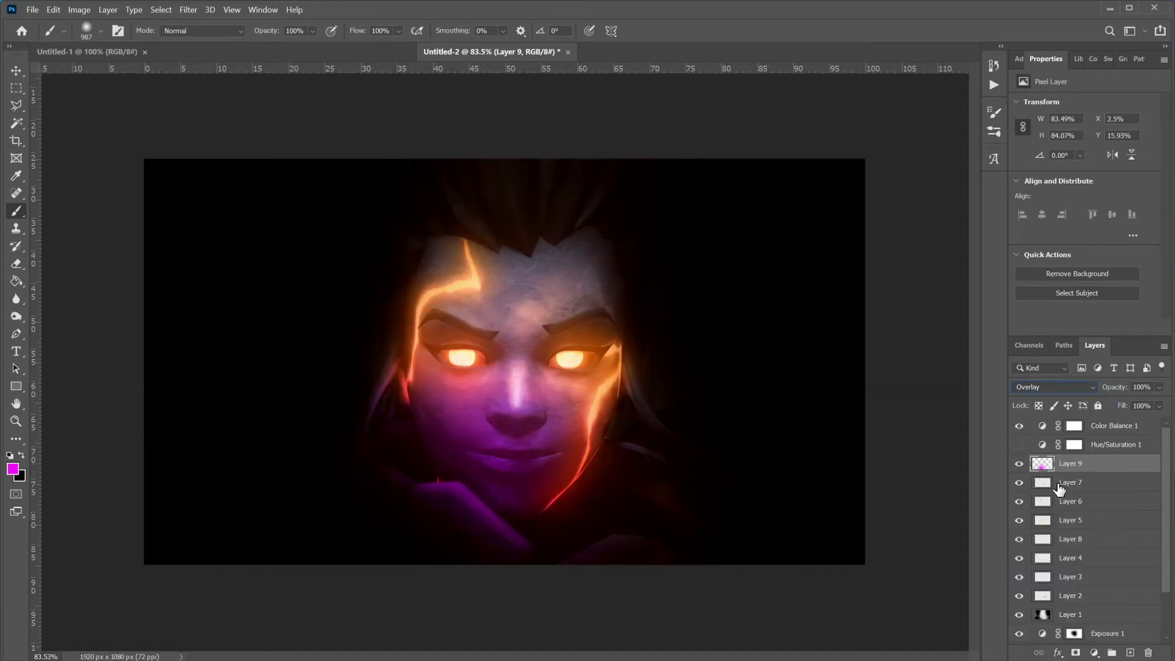
click(1079, 390)
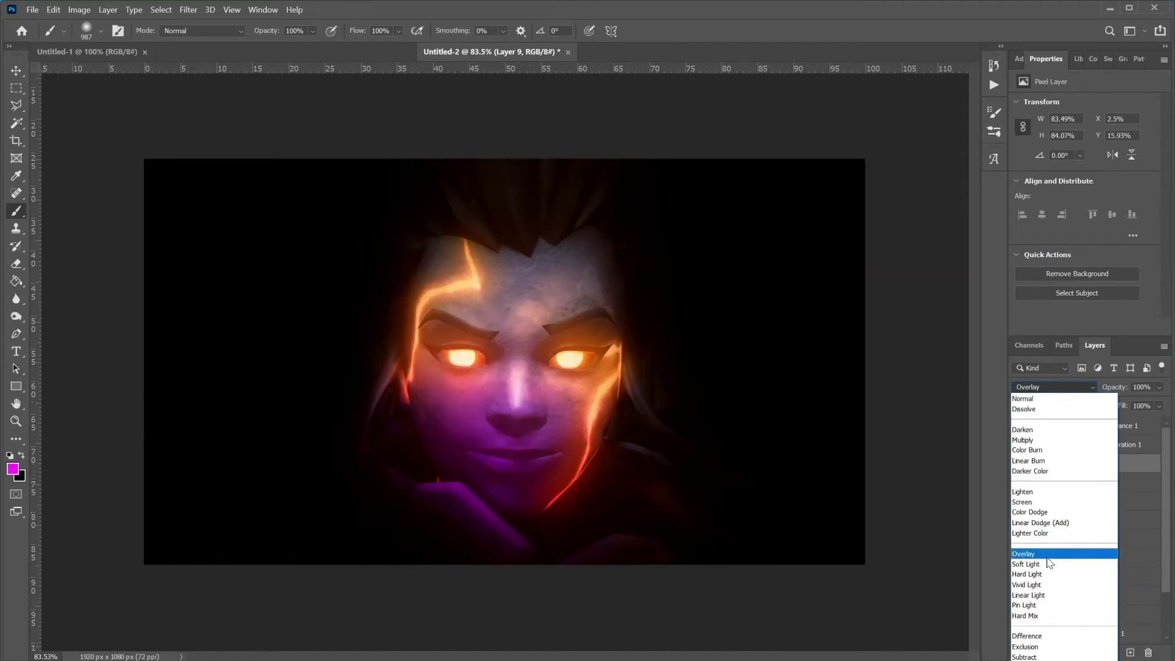
click(1041, 564)
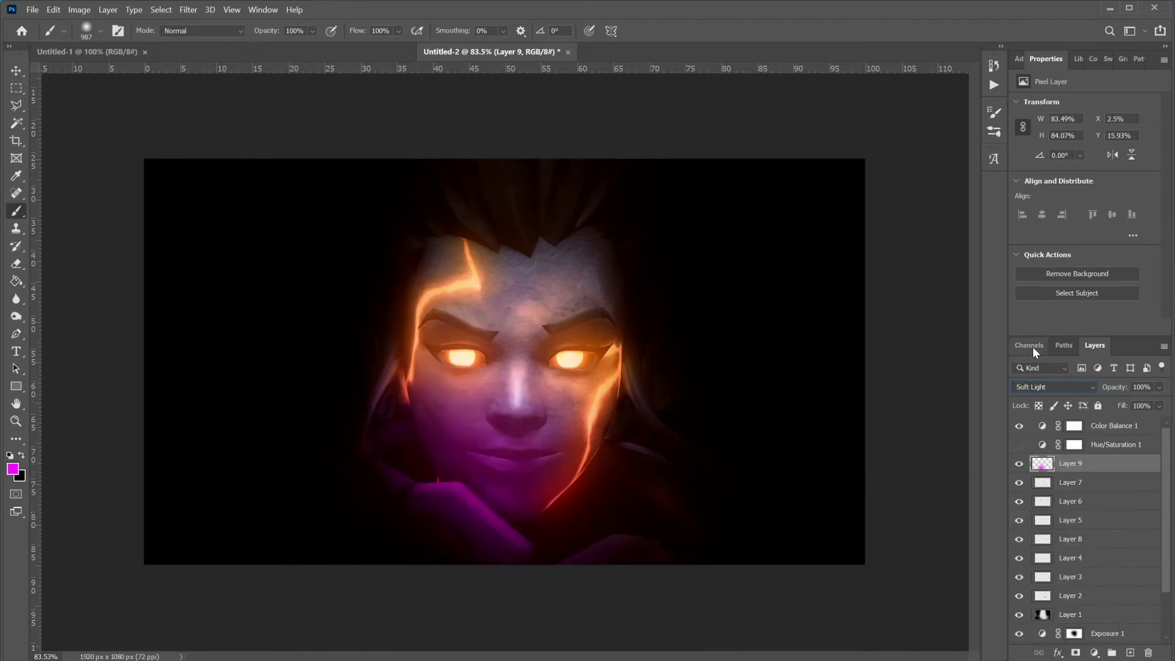
- Add a Hue/Saturation adjustment above Layer 9 and set the Magentas hue to -33
click(1013, 61)
click(1038, 108)
click(1096, 122)
click(1077, 195)
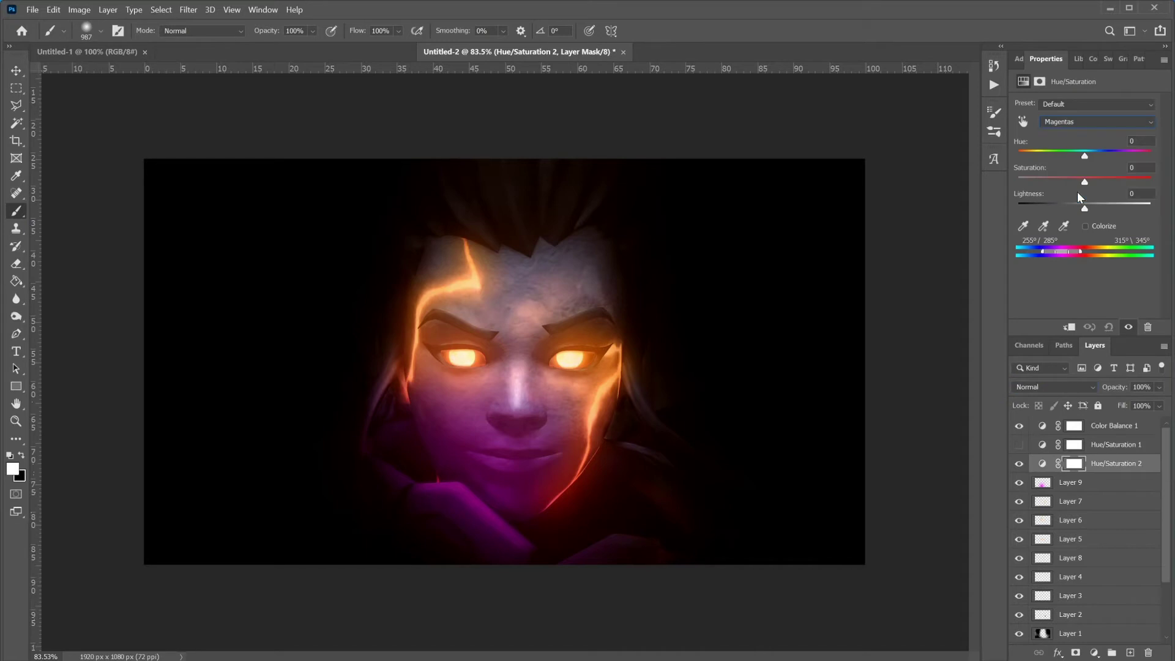
drag(1085, 156, 1058, 155)
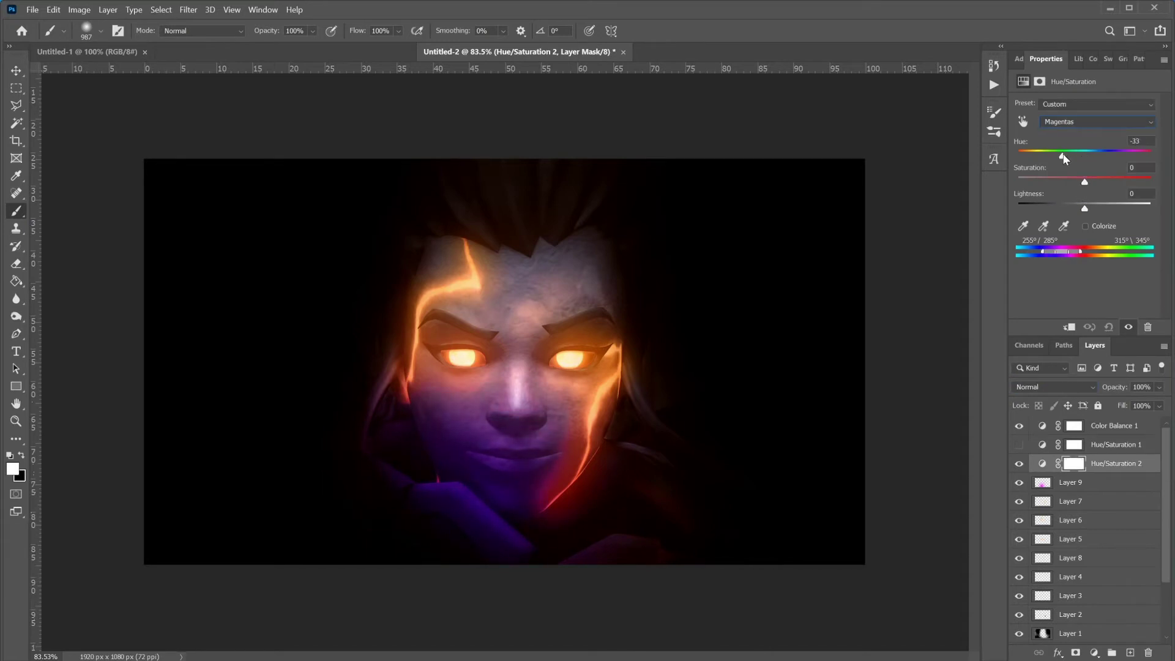
- Lower Layer 9's fill to 32% and compare the image with and without the magenta glow
alt+right_click(719, 485)
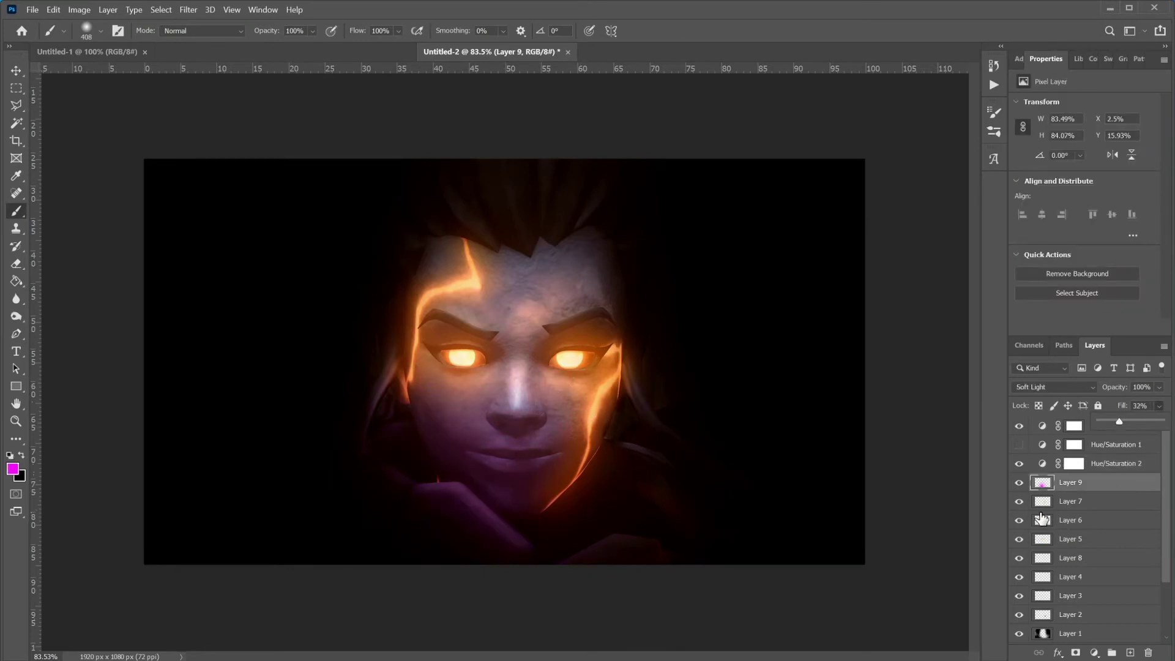
click(1019, 483)
click(1019, 483)
- Paint black shading over the lower face on a new layer above Hue/Saturation 2, set to Multiply at 52% opacity
click(1111, 465)
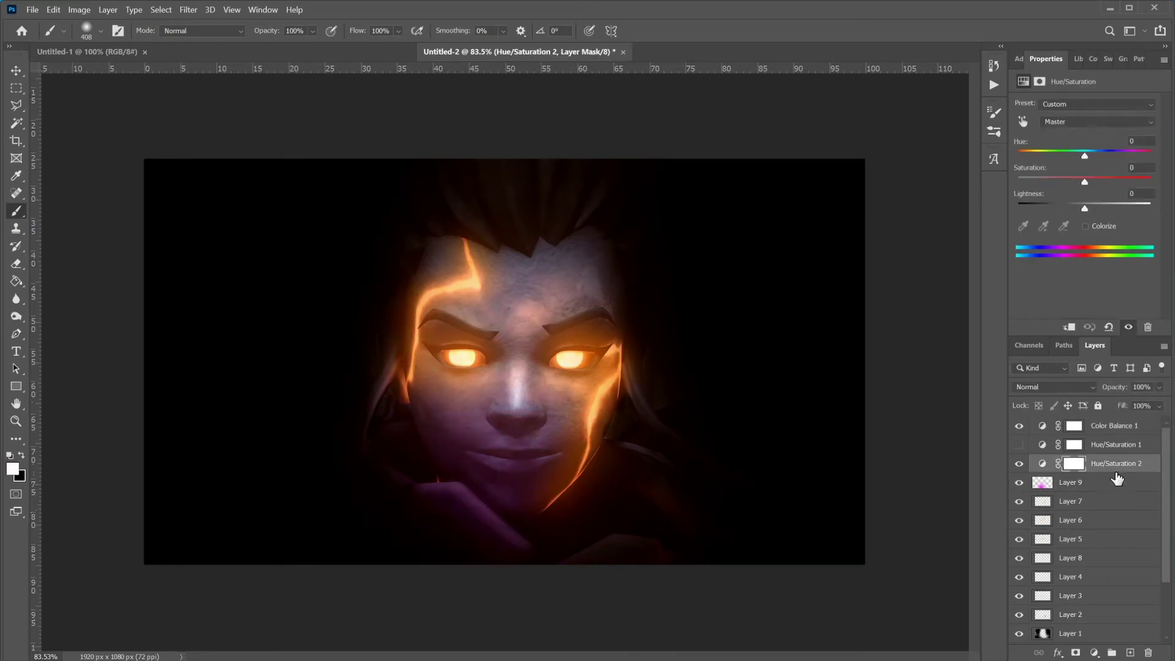
click(1129, 653)
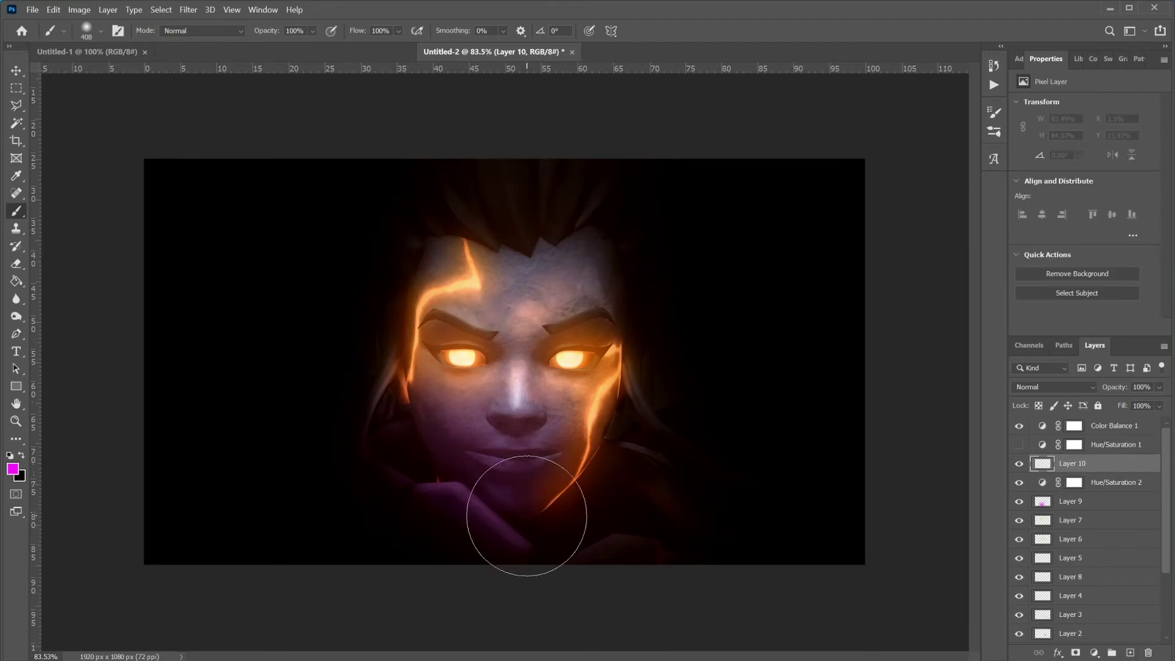
click(21, 456)
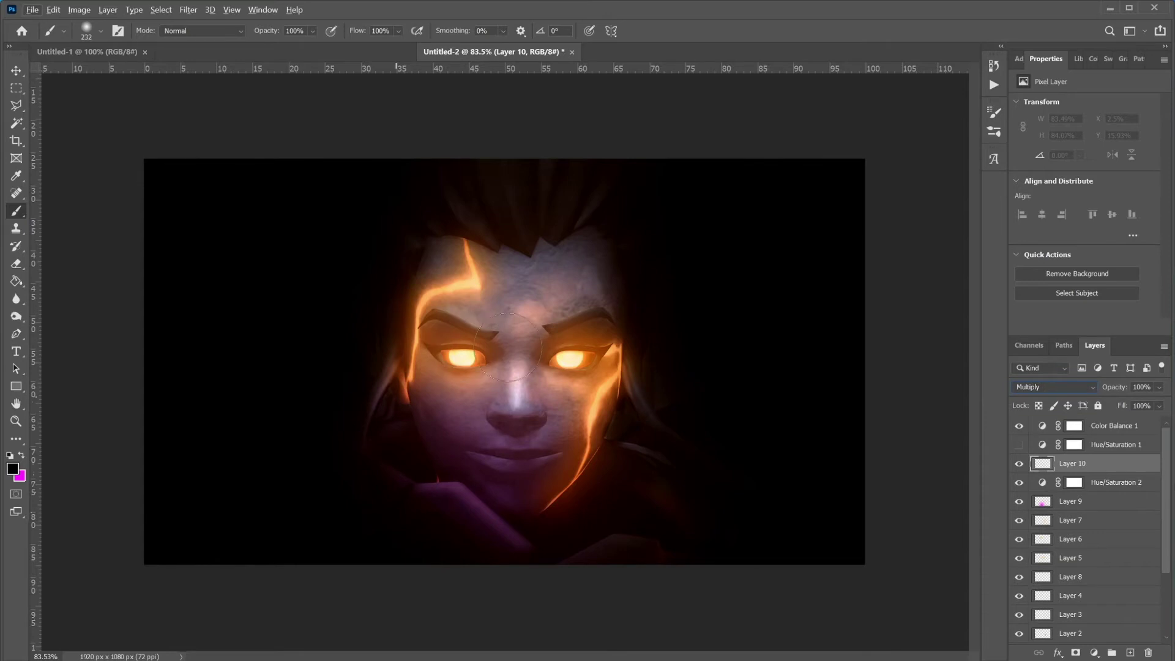
mouse_move(462, 468)
mouse_down()
mouse_move(487, 468)
mouse_move(437, 436)
mouse_move(479, 409)
mouse_up()
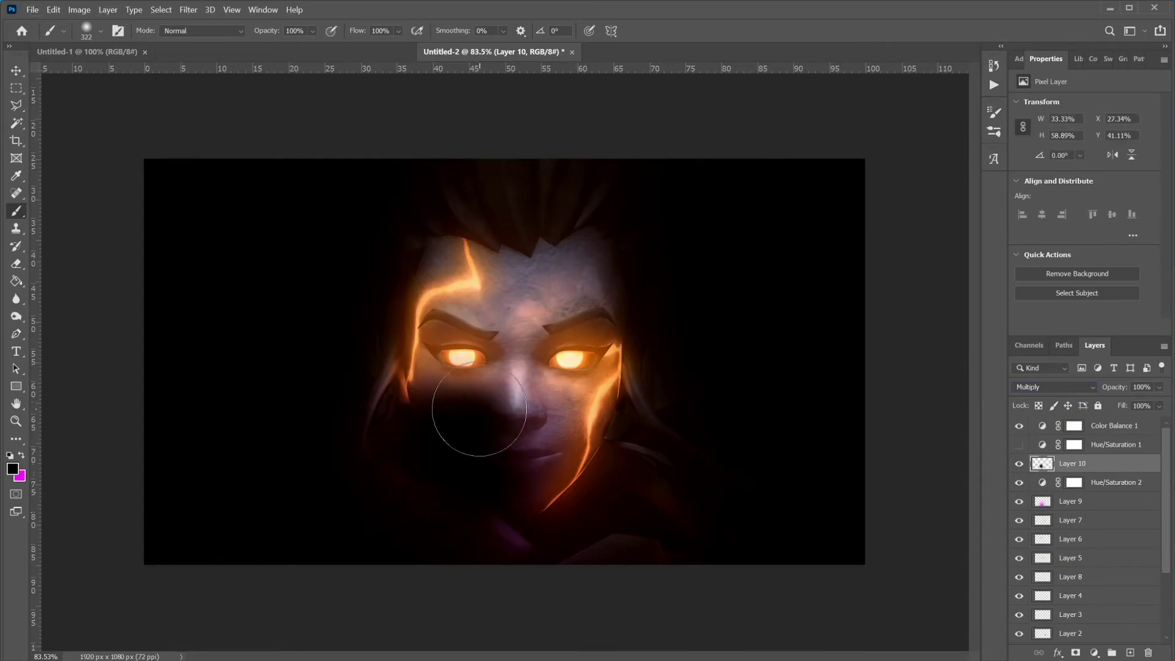
- Try darkening both eyelids on Layer 10 with a 106 px brush, and erase that shading with a 208 px soft eraser
mouse_move(606, 306)
mouse_down()
mouse_move(618, 322)
mouse_move(651, 325)
mouse_move(658, 313)
mouse_up()
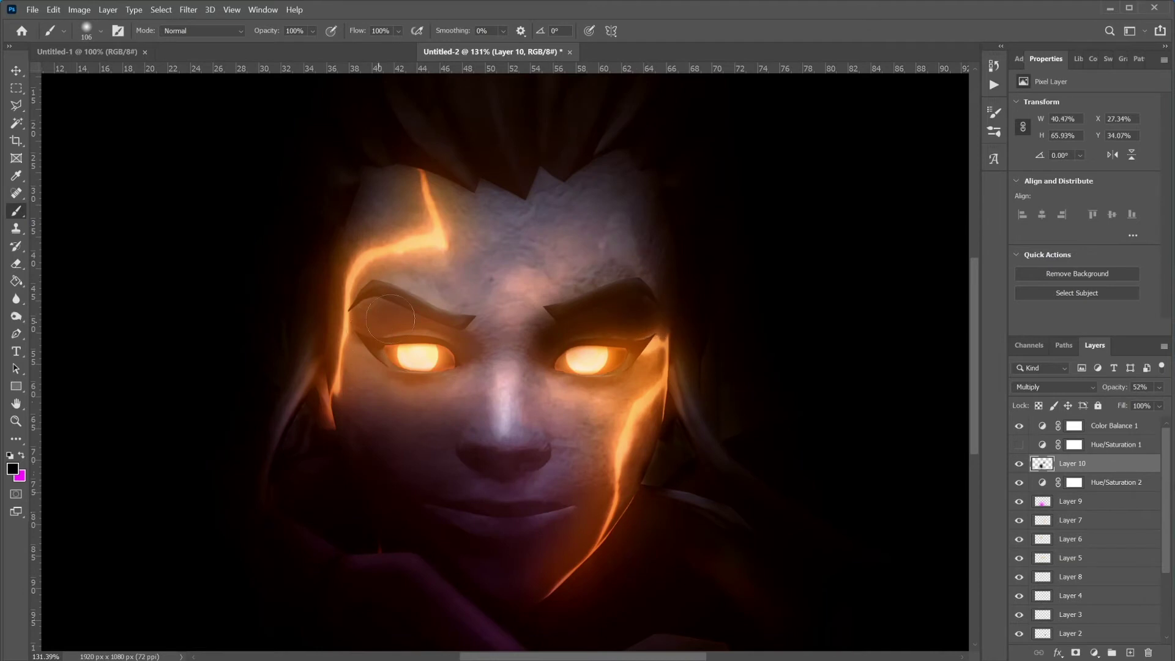
click(393, 315)
scroll(392, 316, down, 3)
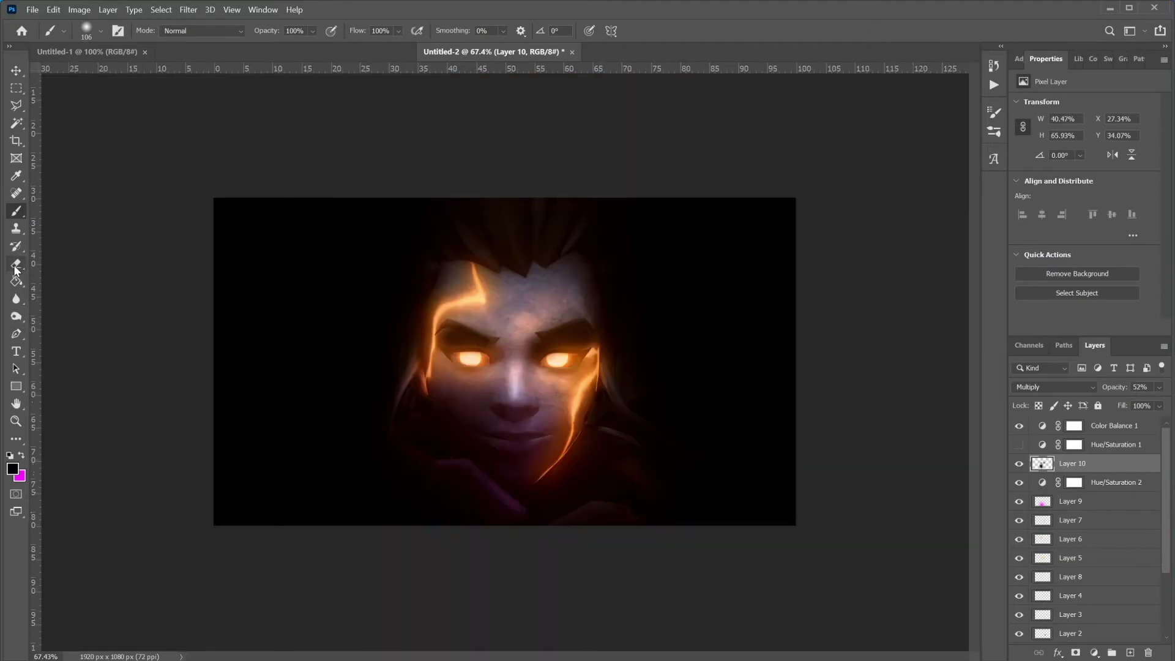
click(16, 265)
alt+right_click(400, 340)
drag(466, 348, 588, 332)
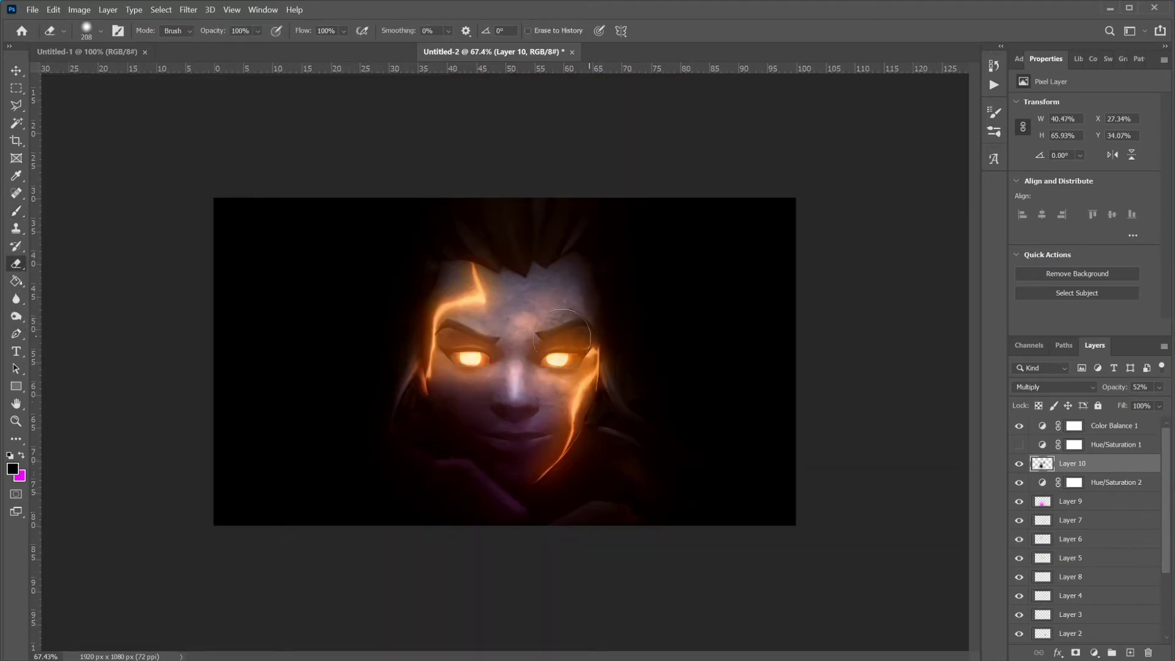
- Darken the hairline on Layer 10, and shade the nose and cheek with a 173 px brush on a new Multiply layer at 47% opacity
click(17, 211)
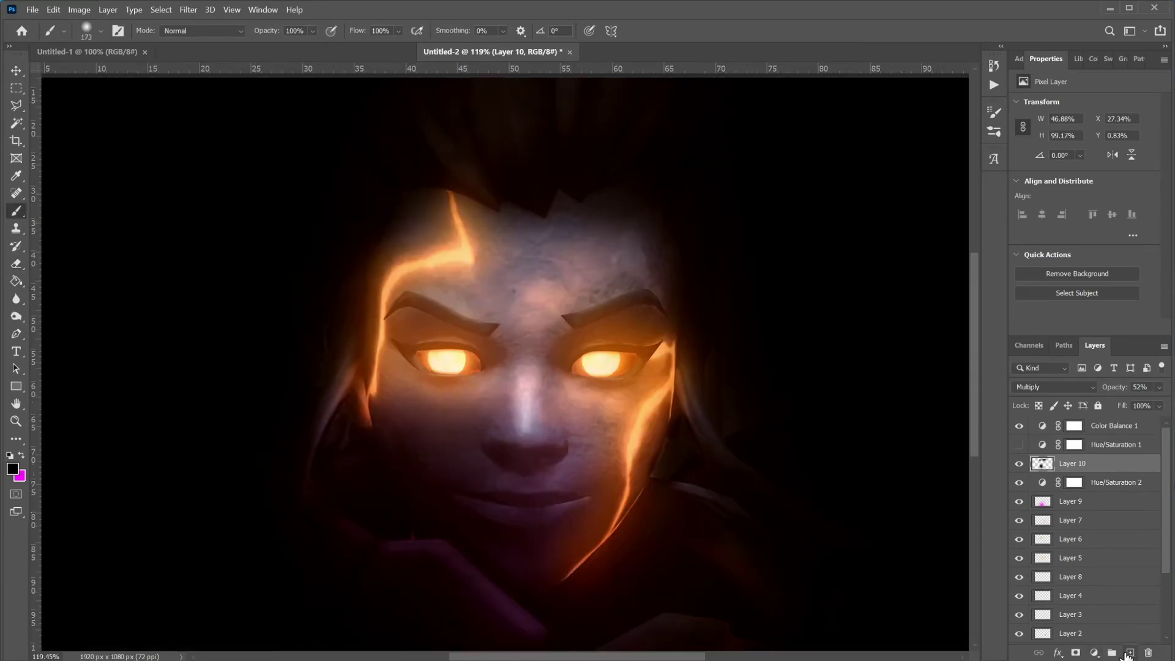
click(1130, 652)
mouse_move(571, 472)
mouse_down()
mouse_move(490, 423)
mouse_move(485, 399)
mouse_up()
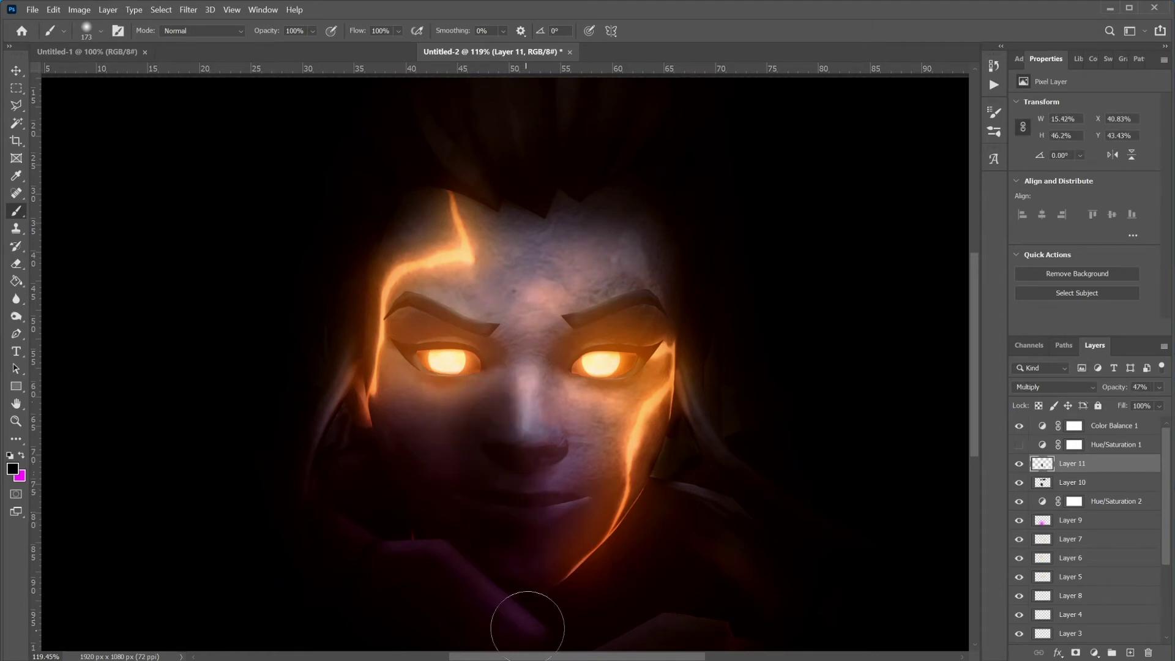
drag(418, 425, 407, 428)
- Paint a broad black shadow down the face's left half on a new layer above Layer 11 with a 422 px soft brush, set to Multiply at 47%
scroll(648, 472, down, 2)
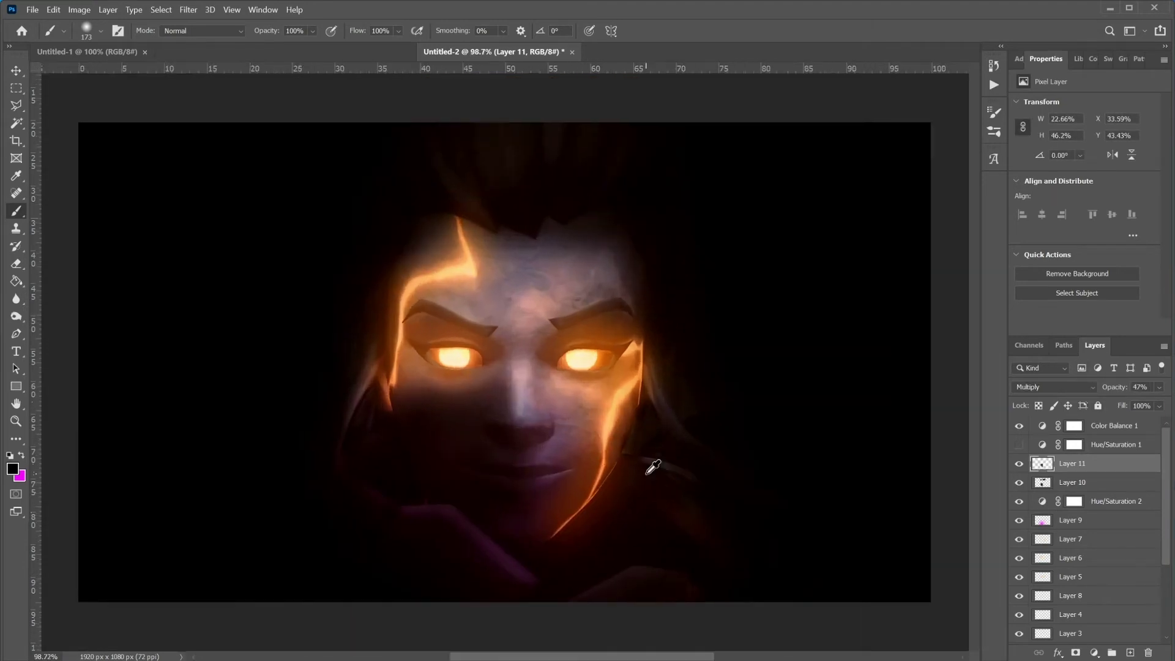
scroll(652, 468, up, 2)
drag(472, 333, 559, 336)
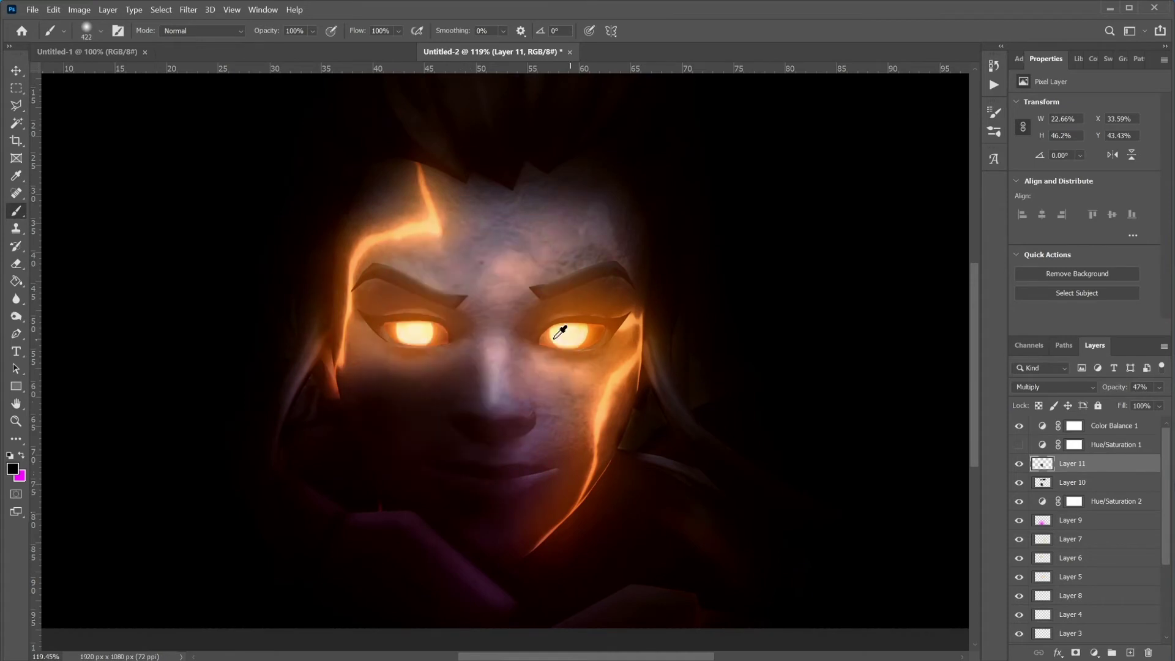
click(1130, 652)
drag(376, 417, 394, 210)
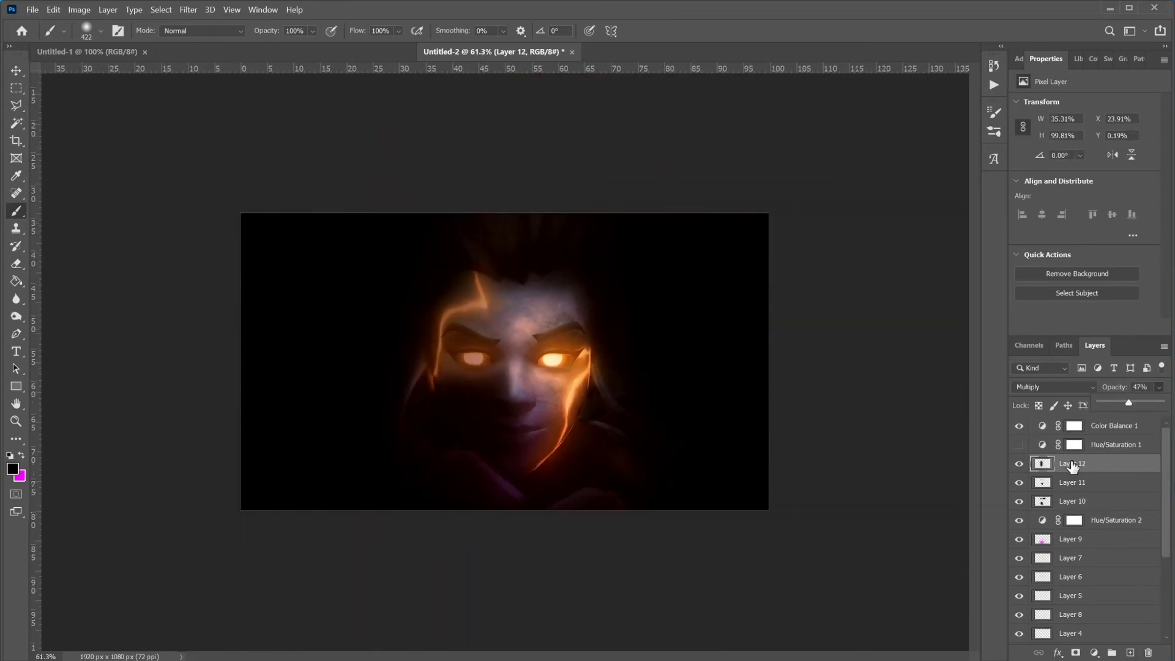
- Delete the broad shadow on Layer 12, and readjust the highlights and shadows tones of the Color Balance 1 adjustment
click(1149, 653)
click(578, 264)
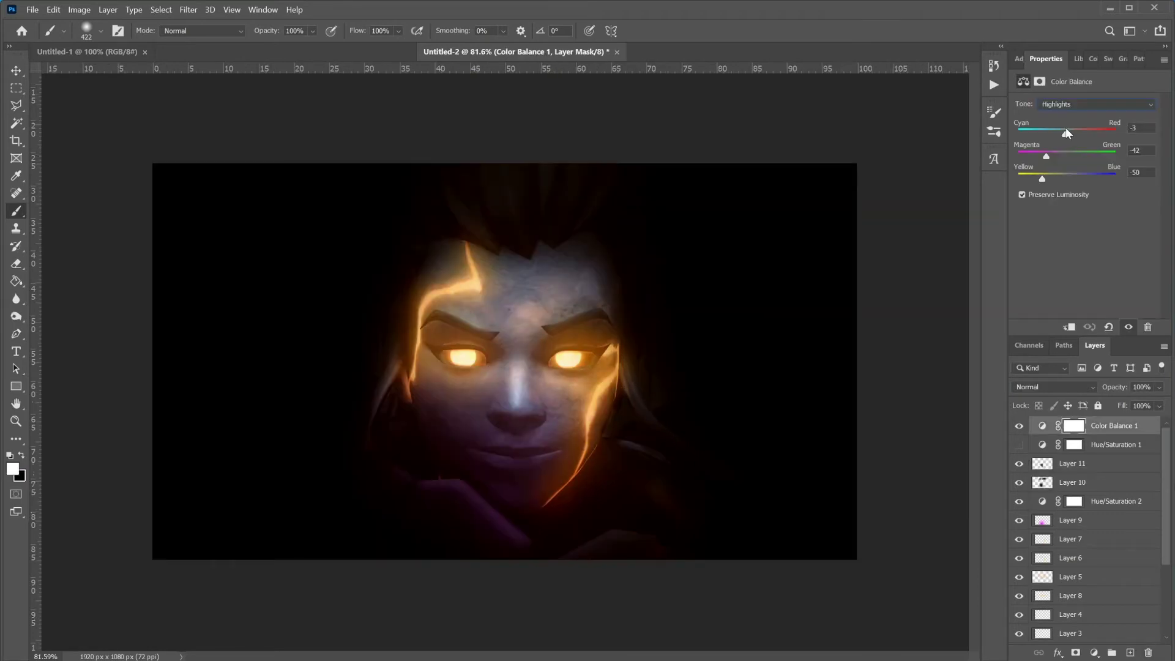
mouse_move(1047, 156)
mouse_down()
mouse_move(1072, 159)
mouse_move(1048, 165)
mouse_up()
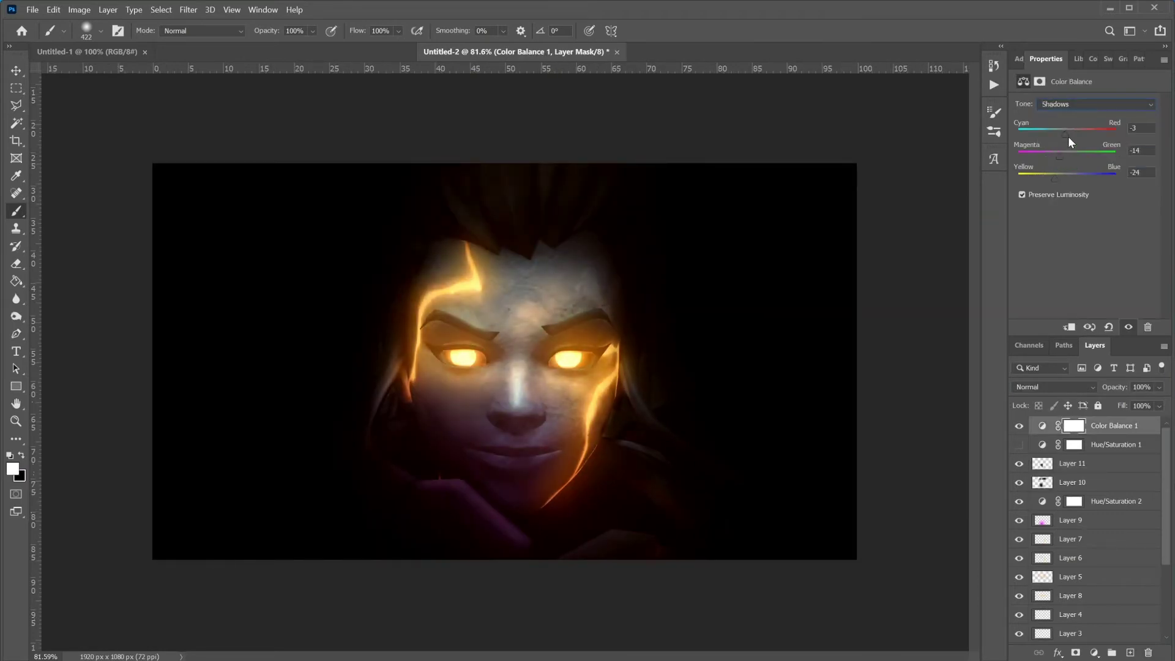
drag(1065, 135, 1038, 134)
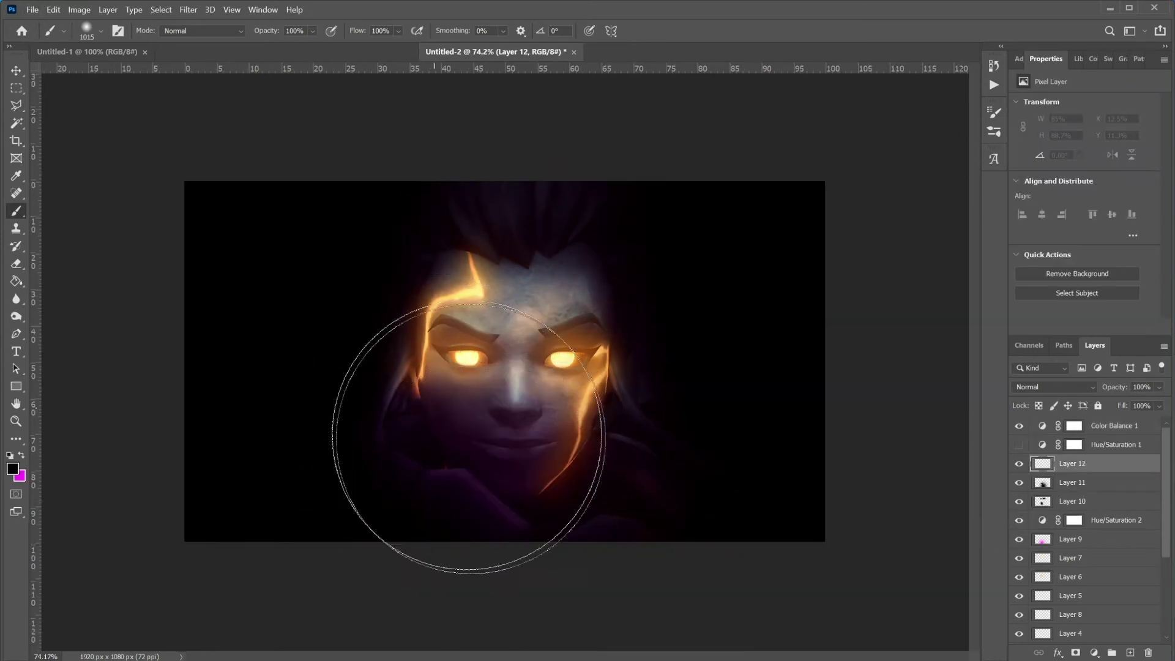
- Paint black shadow around the lower face with a 1015 px soft brush on a new layer above Layer 11, set to Multiply at 24%
drag(469, 437, 456, 490)
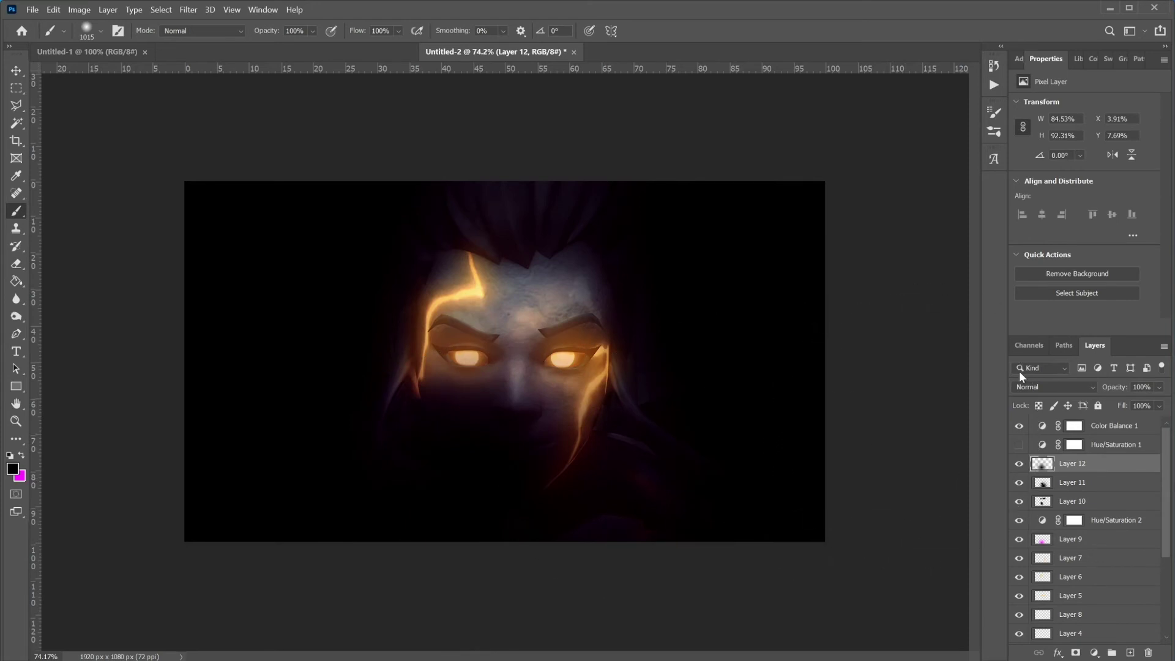
click(1033, 390)
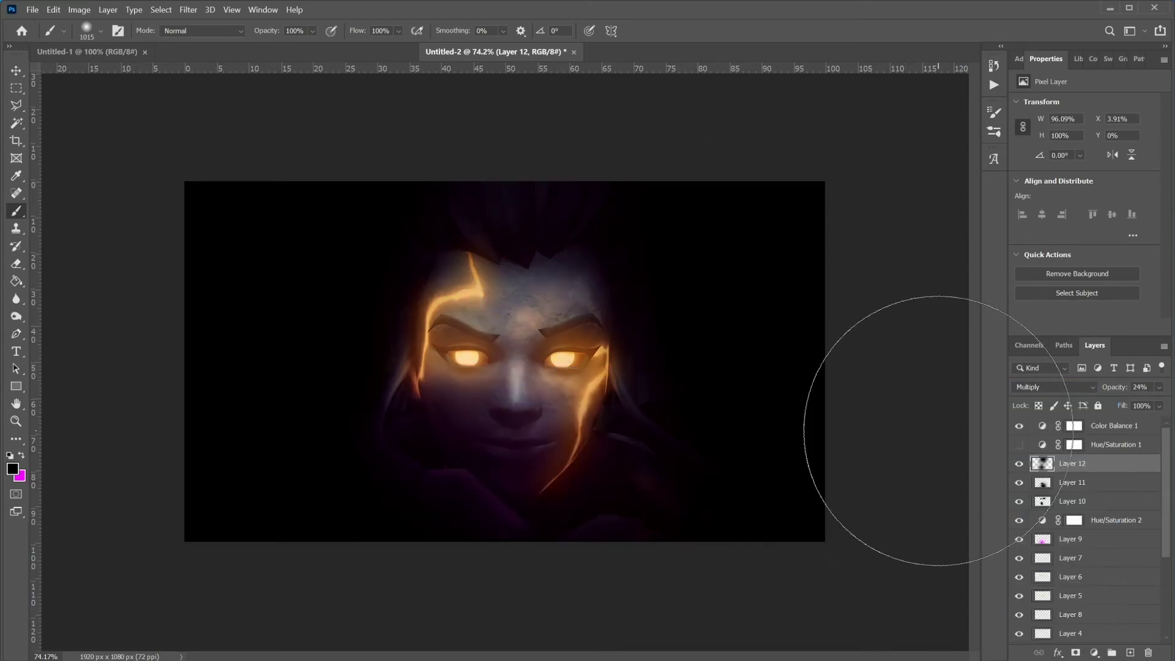
- Add a Brightness/Contrast adjustment above Layer 12 and adjust its brightness and contrast to strengthen the glow
click(1020, 59)
click(1033, 87)
drag(1105, 169, 1110, 168)
click(1100, 140)
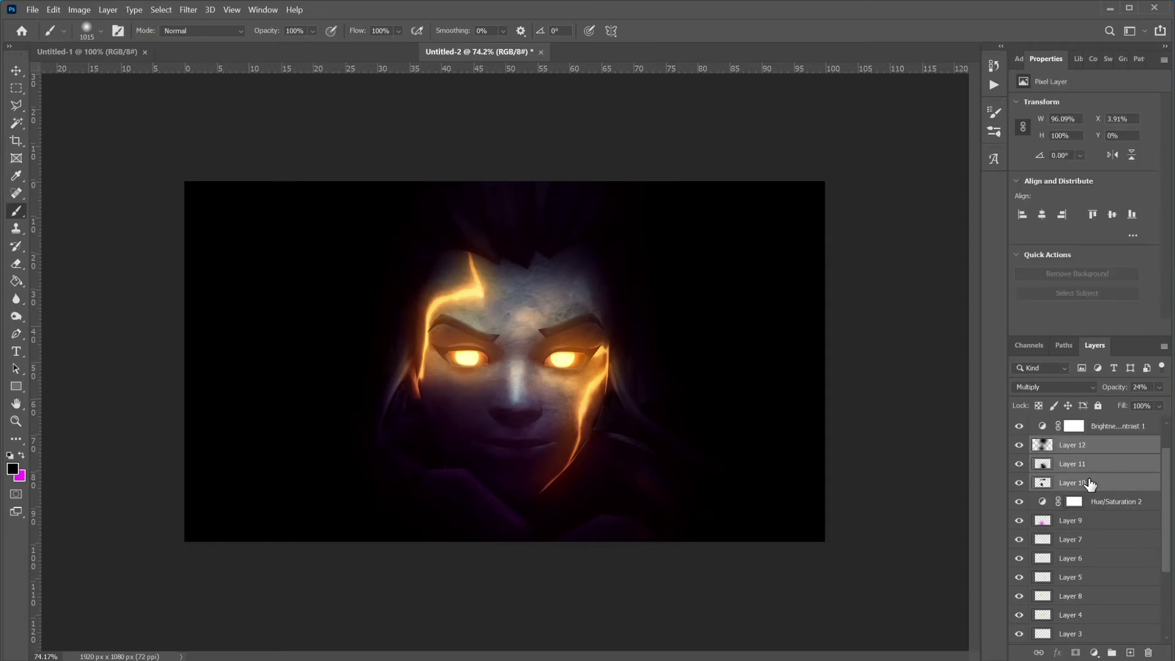
- Move the three shading layers, Layer 10, Layer 11 and Layer 12, beneath Layer 2 in the layer stack
scroll(1089, 479, down, 2)
drag(1079, 446, 1096, 622)
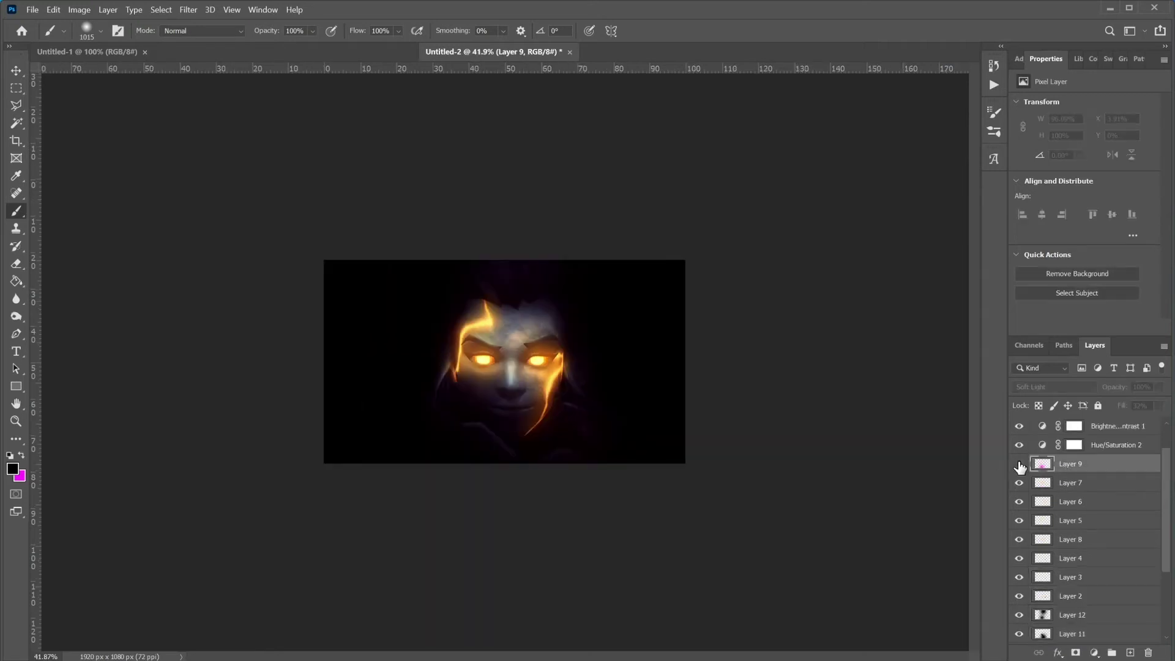
- Compare the image with and without the magenta tint of Layer 9, and set that layer's opacity to 16%
click(1019, 464)
click(1016, 464)
click(1015, 464)
click(1016, 464)
click(1160, 387)
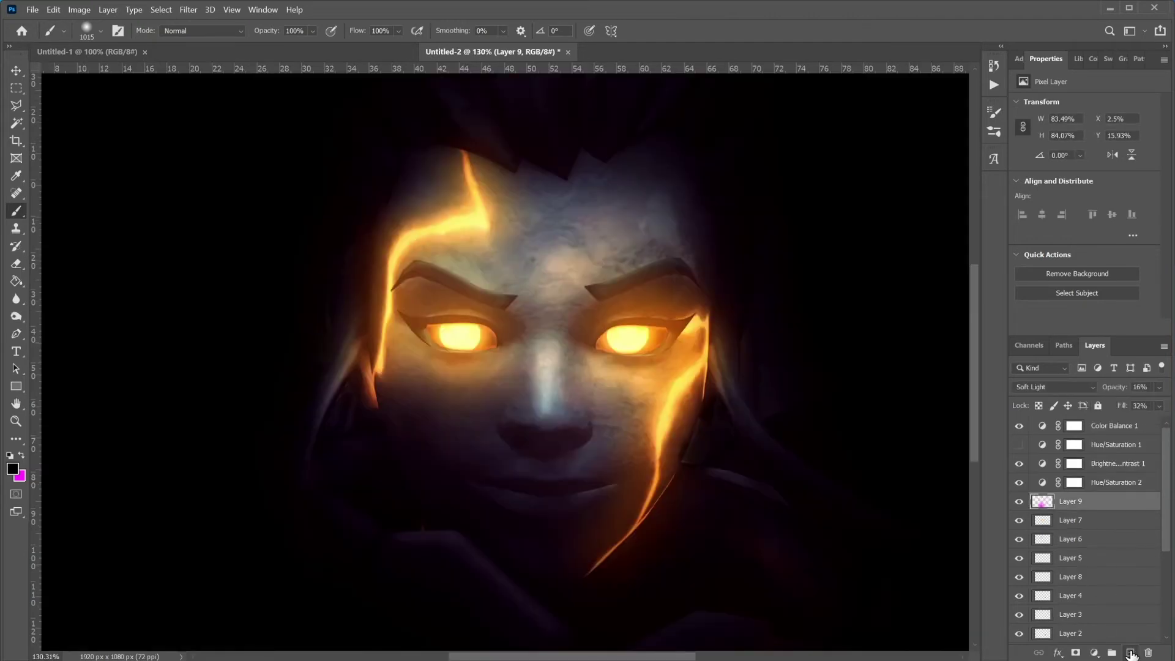
- Paint a large yellow-orange glow over the face with the 1015 px soft brush on a new layer above Layer 9, and change its blend mode
click(1130, 652)
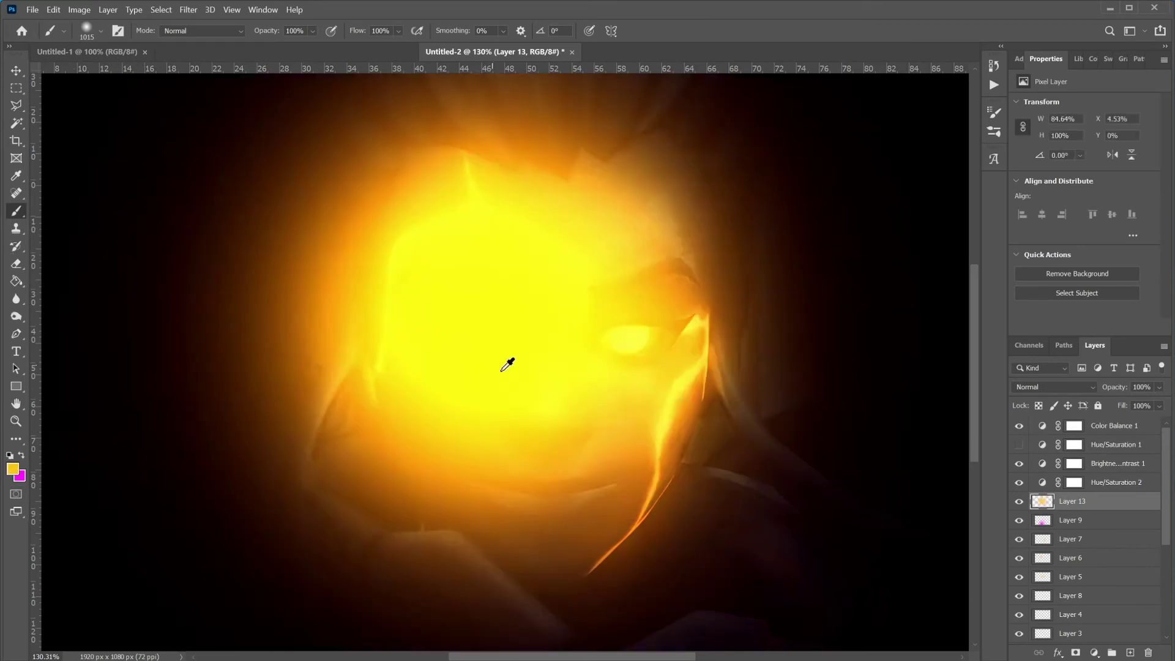
scroll(507, 365, down, 5)
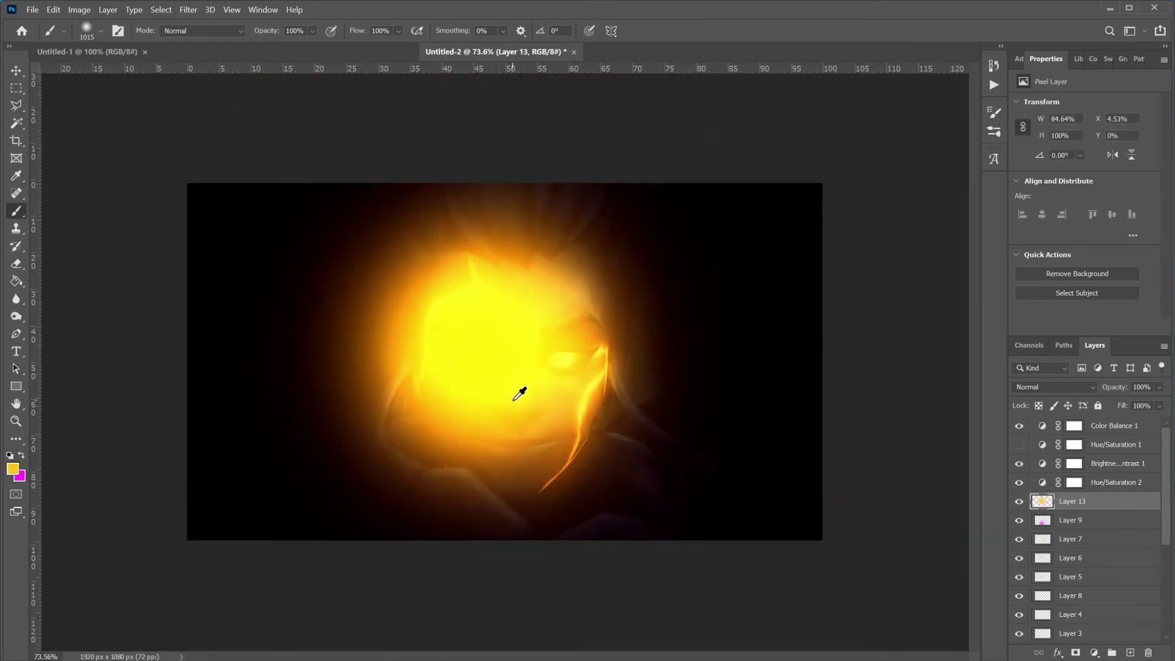
click(1052, 387)
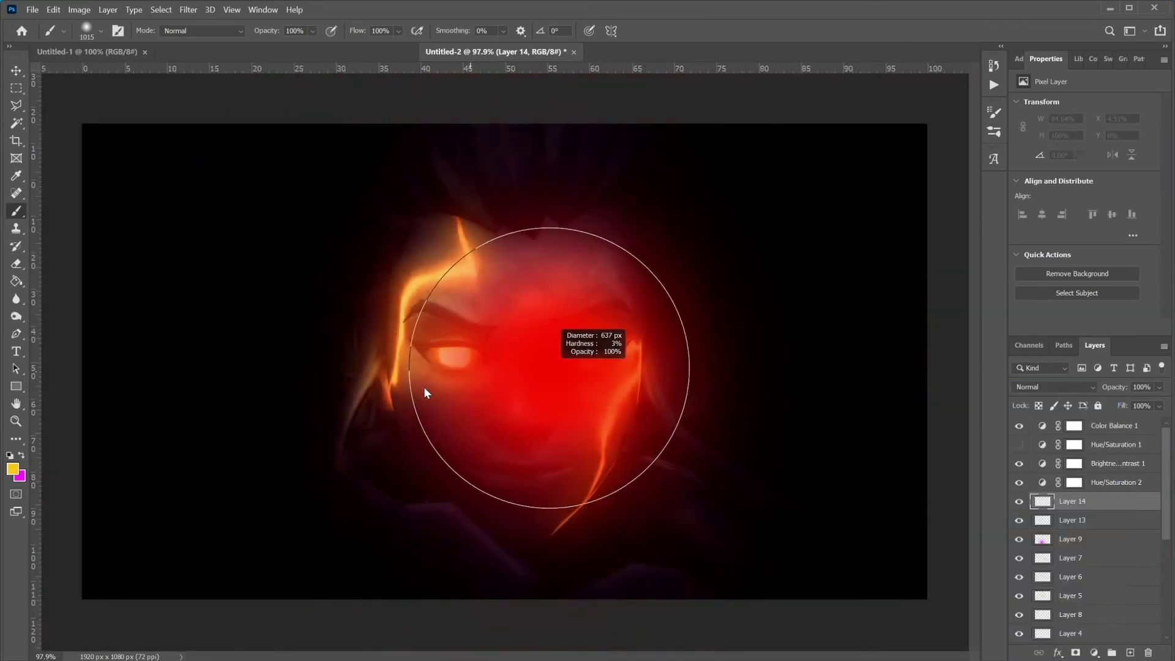
- Dab a yellow-orange glow over each eye on Layer 14 with a soft brush of about 326 px
drag(422, 388, 307, 429)
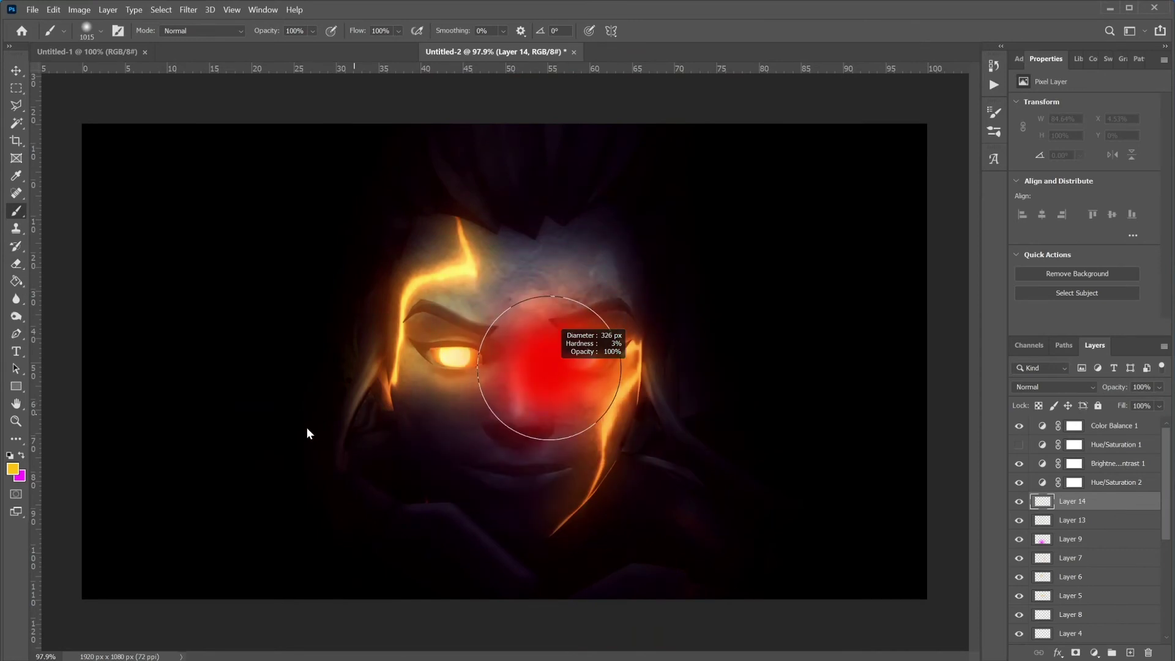
click(483, 355)
click(616, 358)
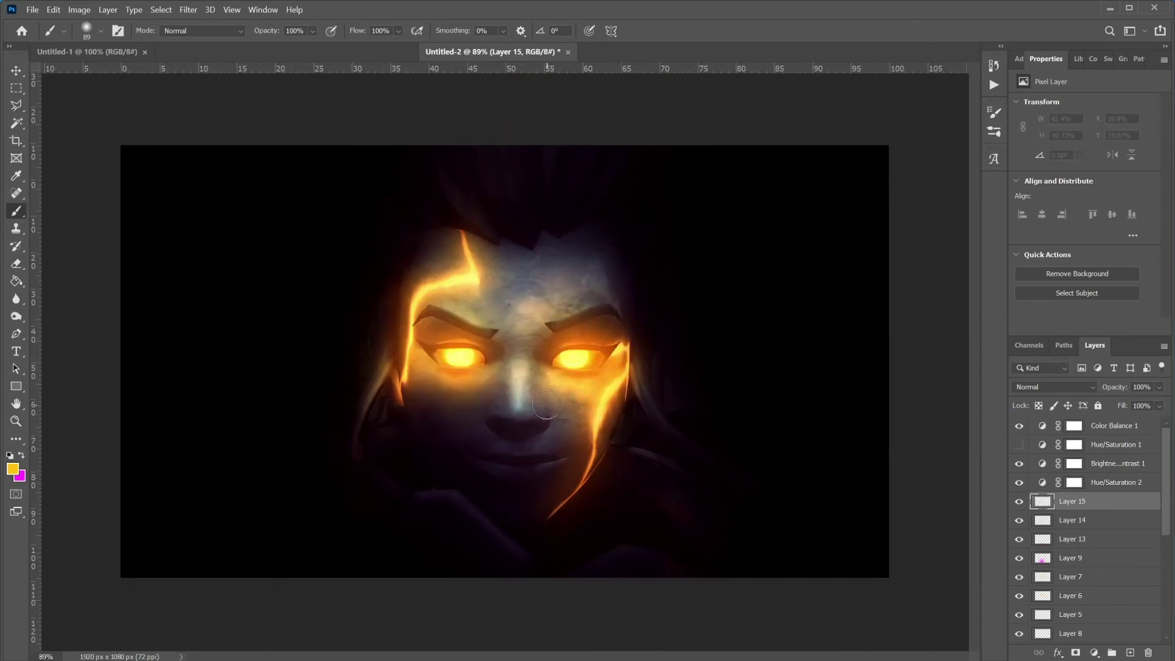
- Paint yellow light beside the nose on Layer 15 with an 89 px brush, set it to Soft Light at 34%, and apply Gaussian Blur
drag(546, 405, 529, 369)
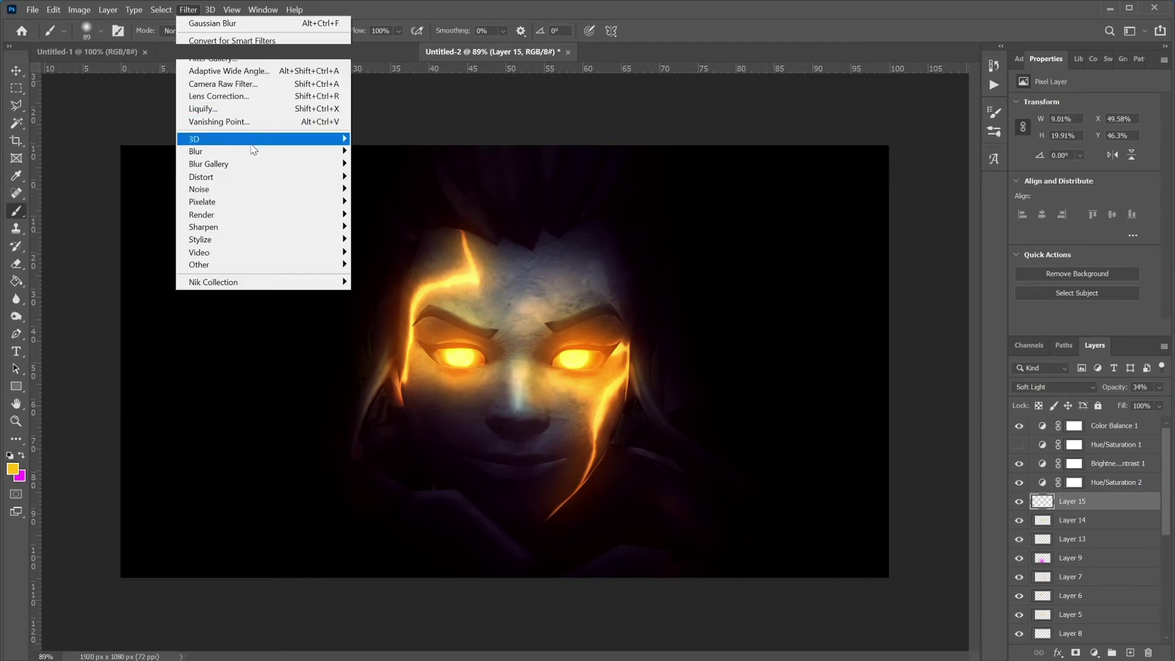
mouse_move(255, 151)
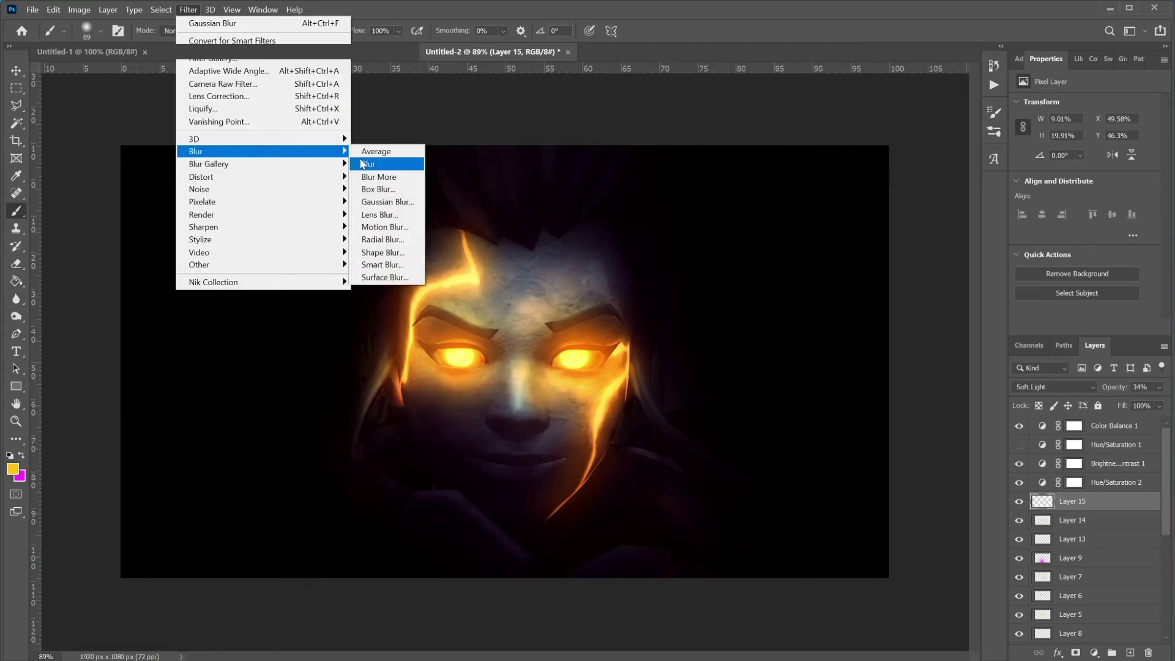
click(386, 202)
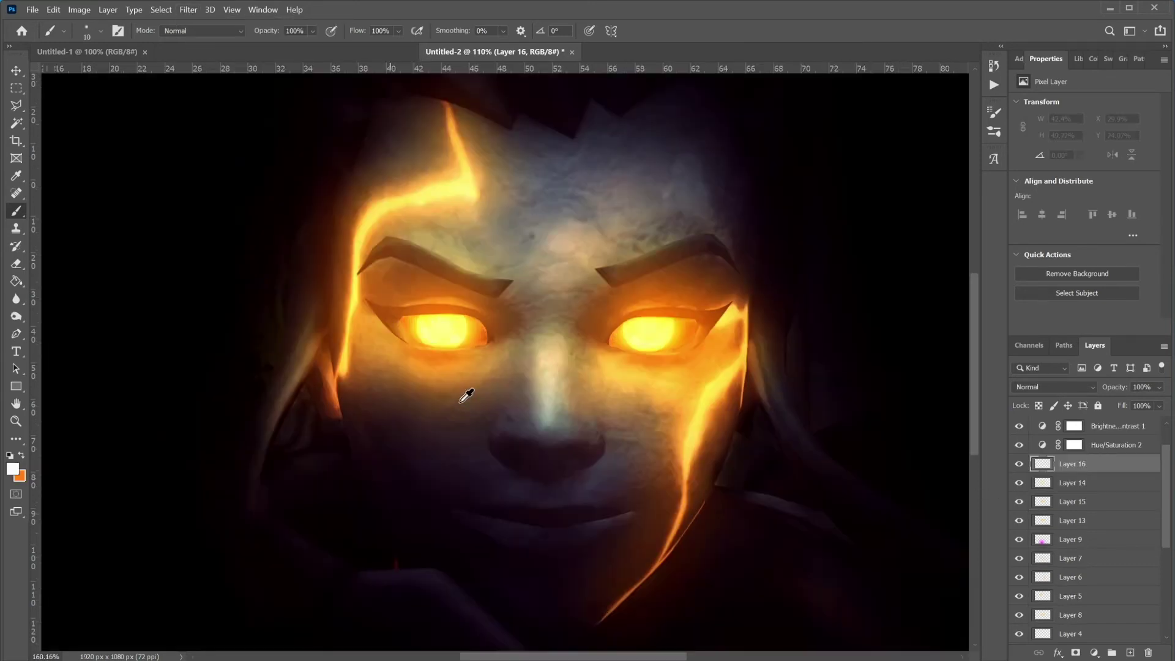
- Paint white curved highlights inside both glowing irises on Layer 16 with a 10 px brush, and set the layer to Soft Light
scroll(462, 394, up, 5)
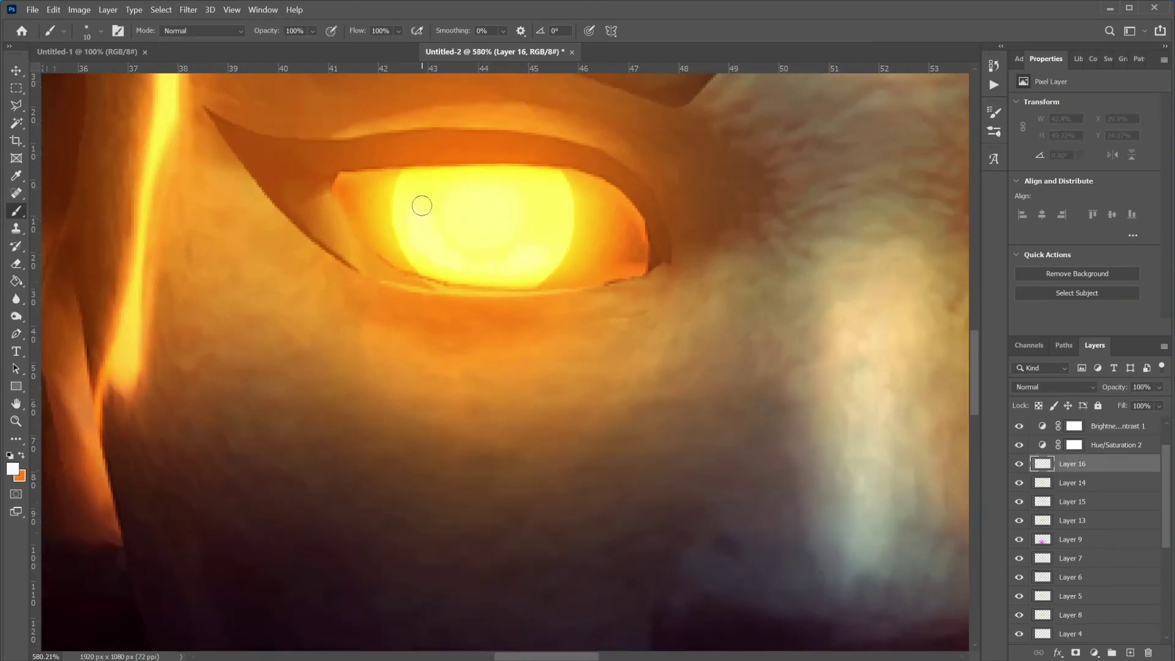
mouse_move(421, 178)
mouse_down()
mouse_move(420, 231)
mouse_move(459, 263)
mouse_move(527, 265)
mouse_move(543, 175)
mouse_move(514, 197)
mouse_move(516, 239)
mouse_move(661, 187)
mouse_up()
scroll(704, 323, right, 10)
click(1053, 387)
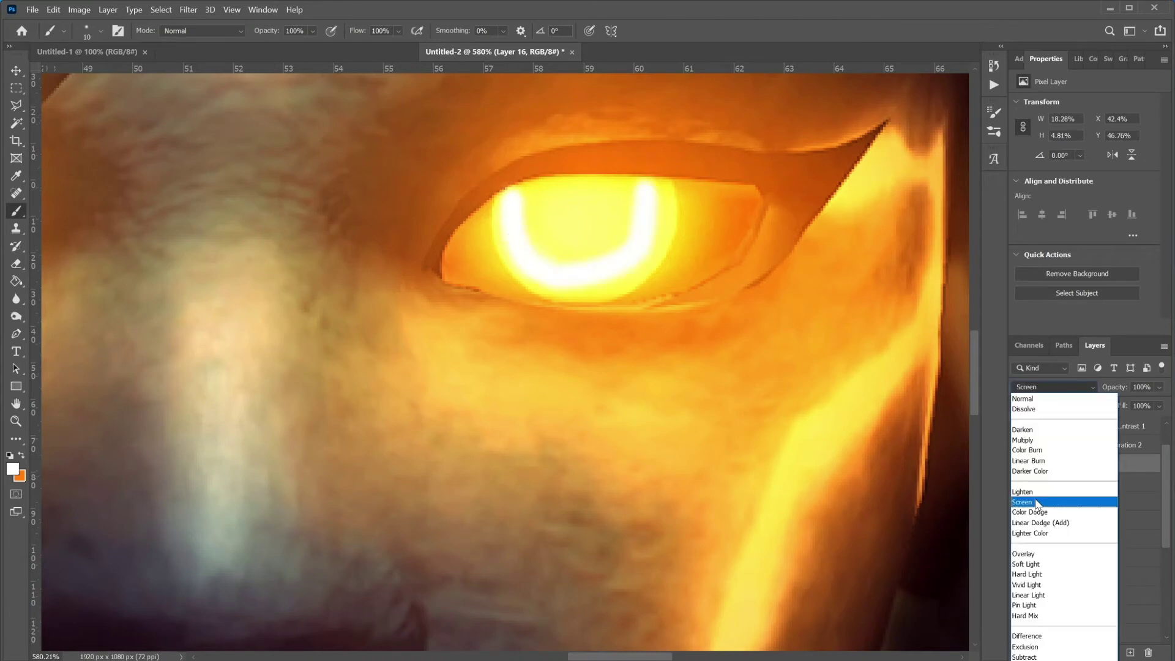
click(1040, 564)
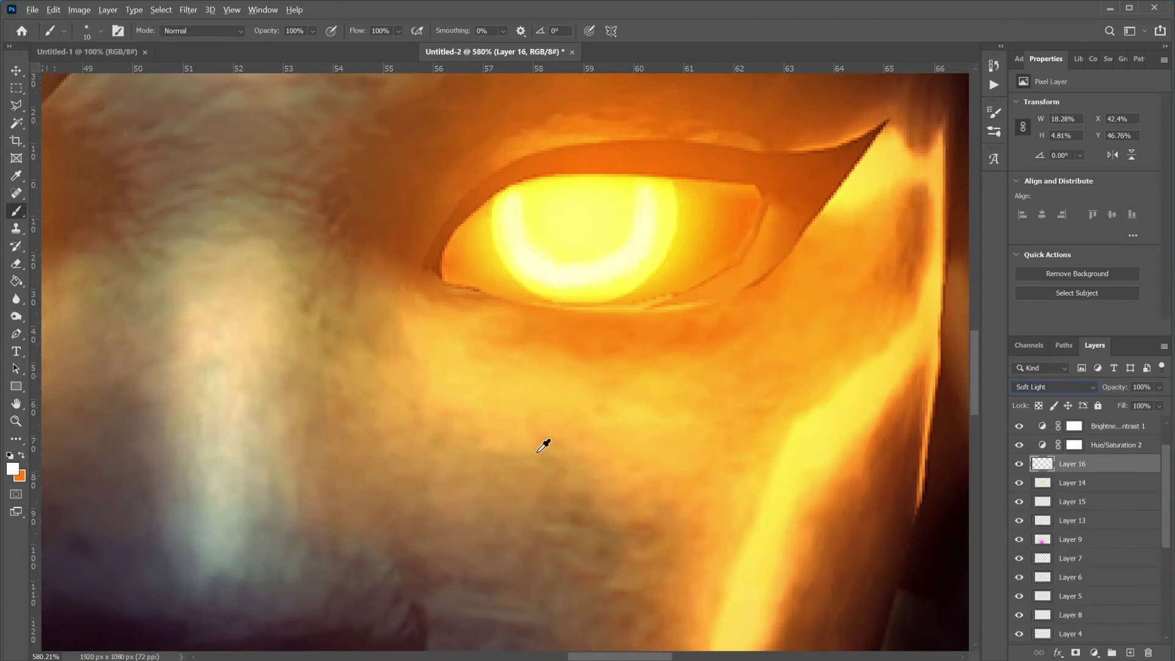
- Blur the iris highlights on Layer 16 and compare the whole image with and without them
click(179, 9)
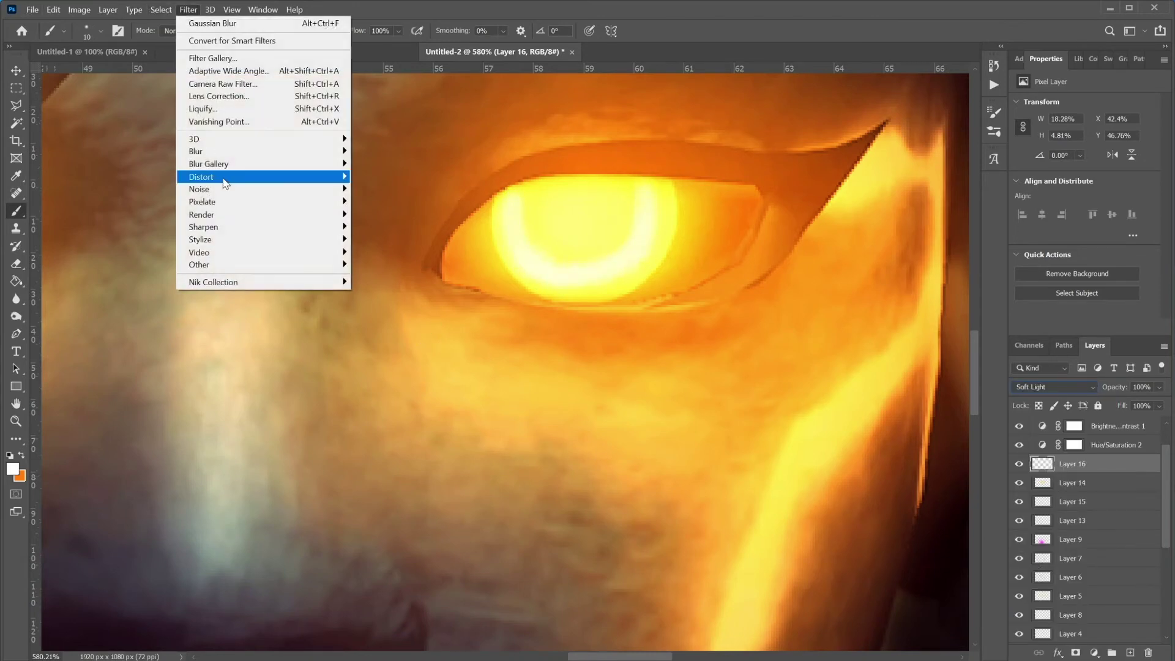
scroll(464, 320, down, 3)
key(ctrl+0)
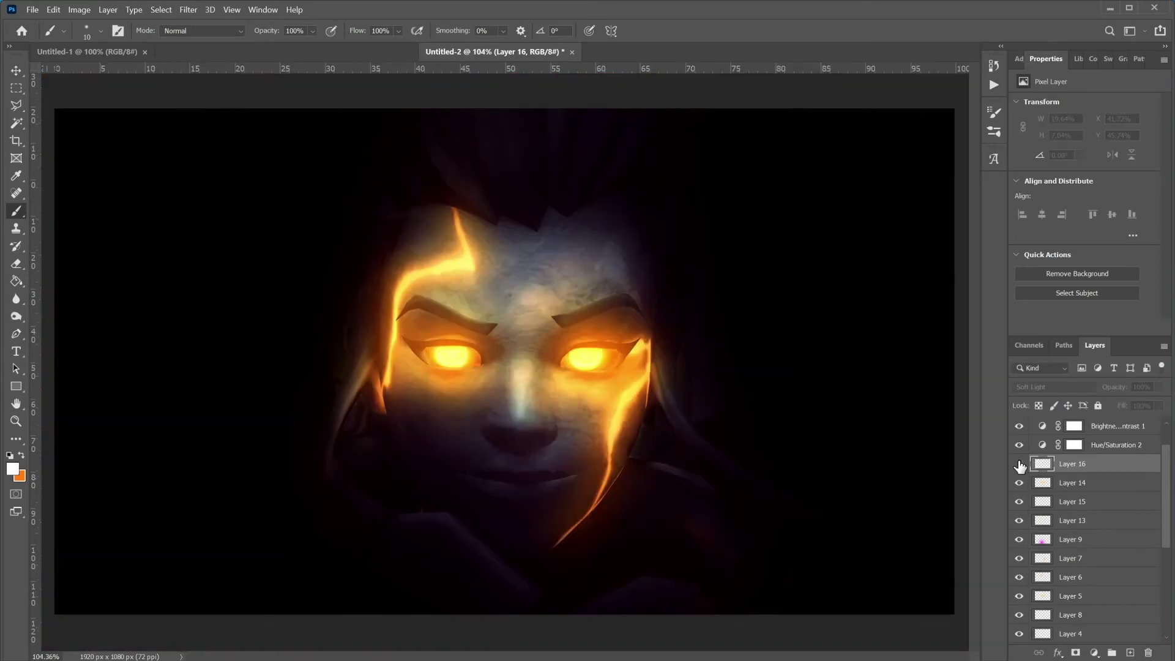
- Examine the glowing eyes and facial shading up close and across the whole composition
click(16, 263)
scroll(613, 321, up, 1)
scroll(614, 321, up, 6)
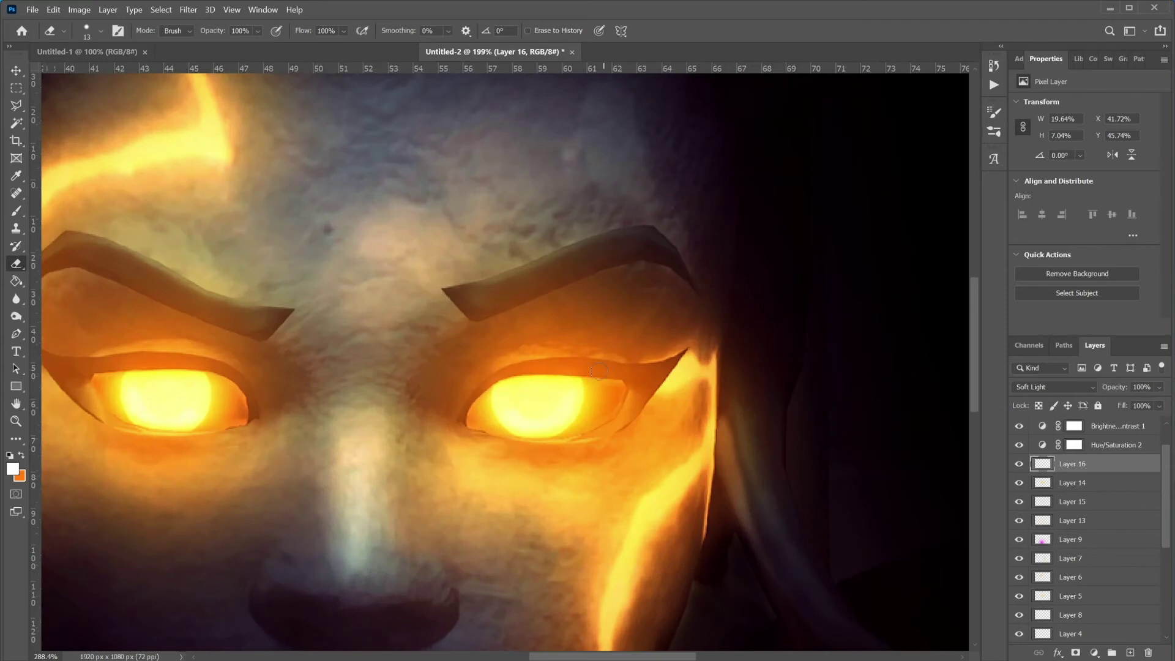
scroll(496, 351, down, 8)
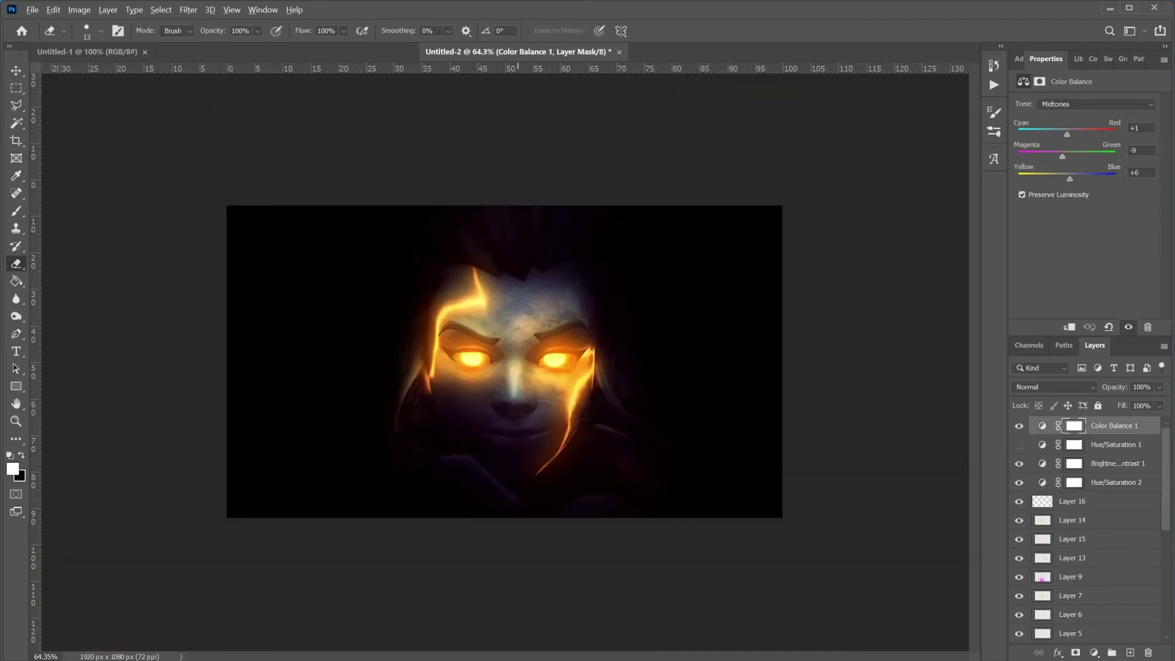
scroll(525, 320, up, 3)
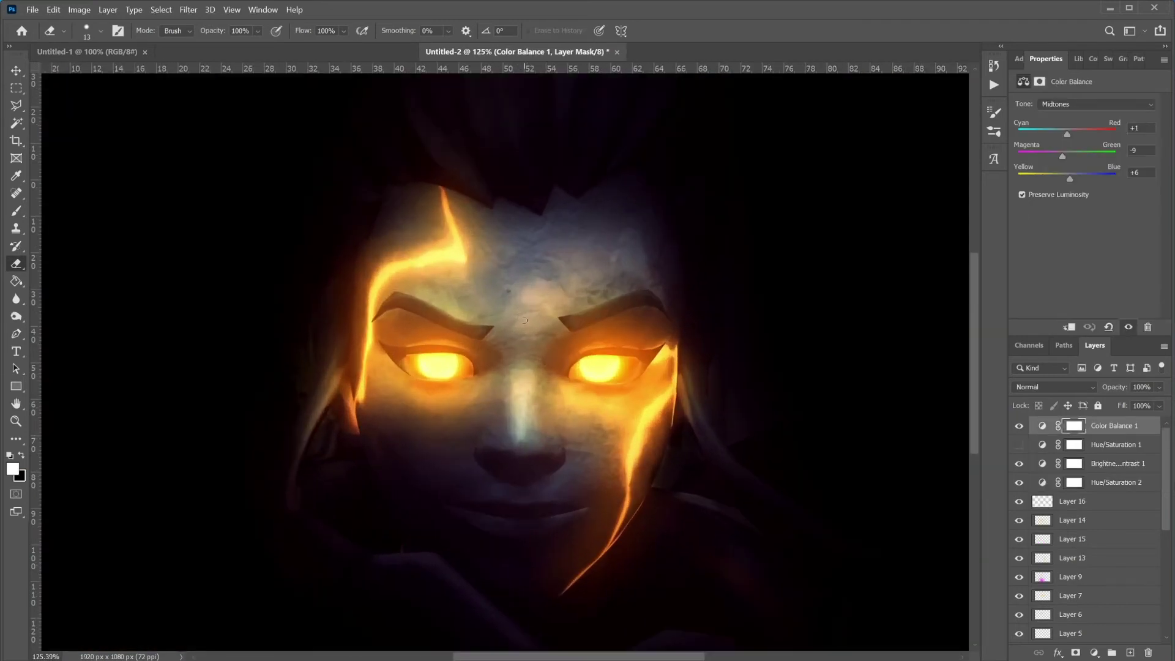
scroll(523, 368, up, 3)
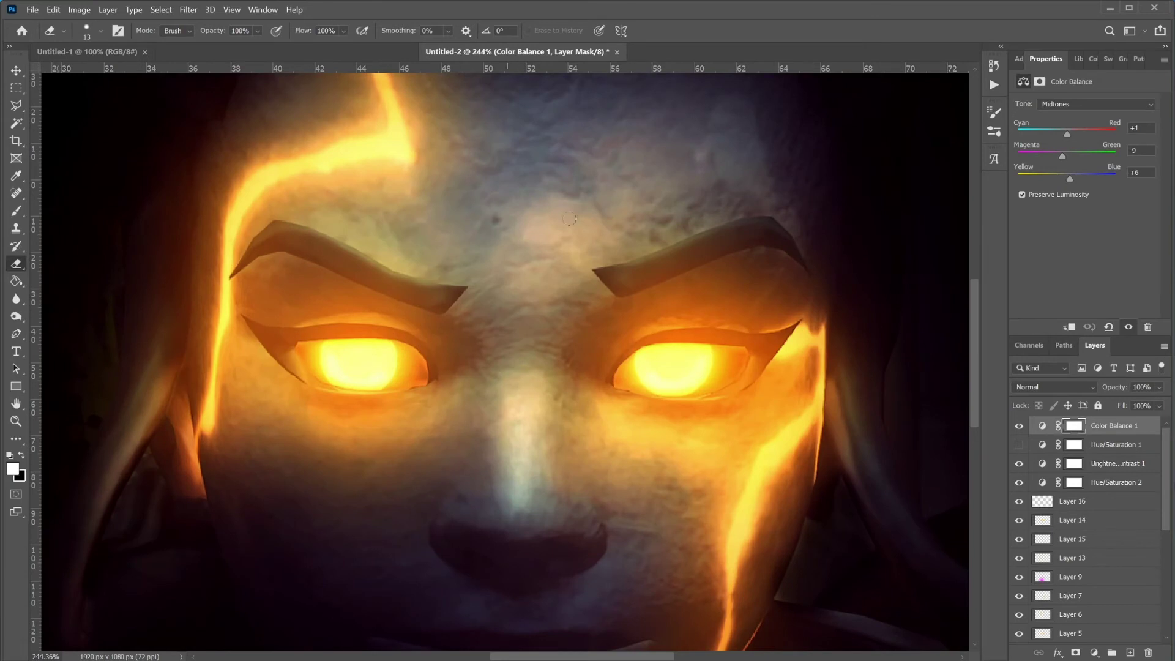
scroll(495, 354, down, 4)
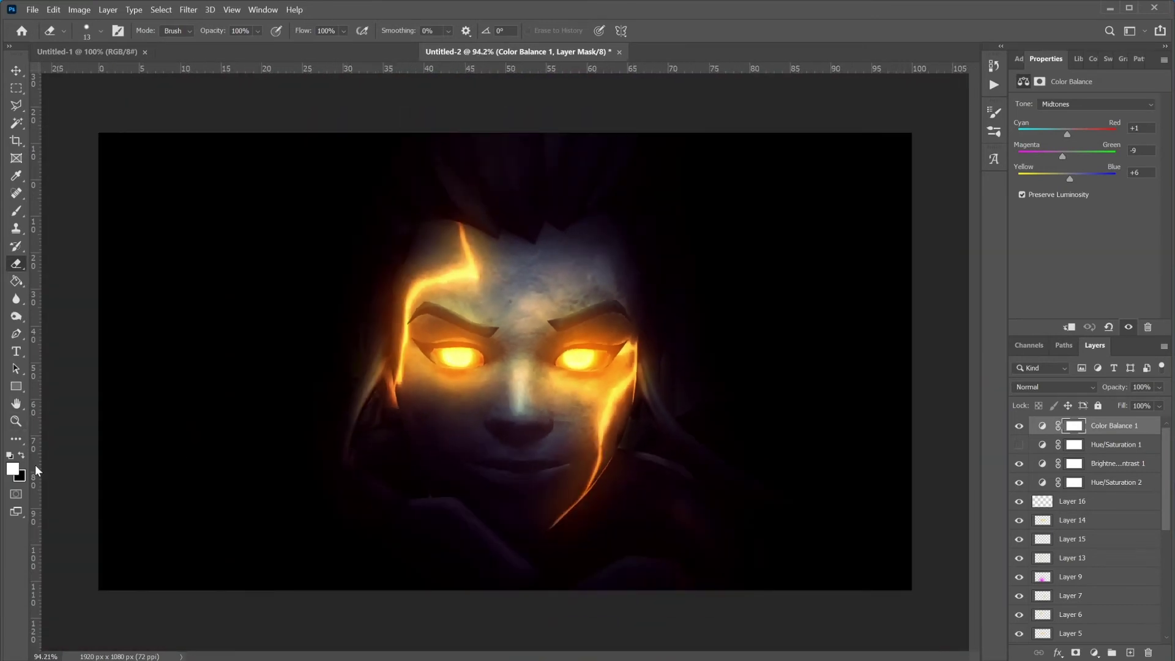
- Add a white KINTSUGI title in the accent font, replacing the trial word STONE, and enlarge it to about 437 pt across the face
click(16, 351)
click(288, 371)
text(ST)
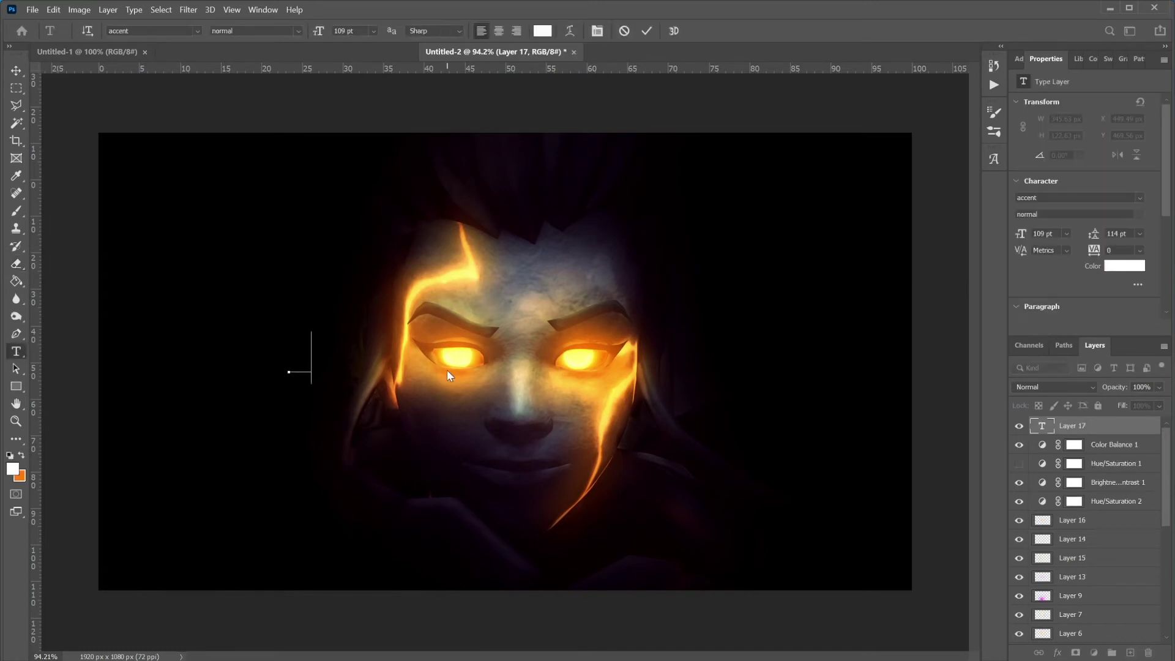
text(ONE)
key(ctrl+a)
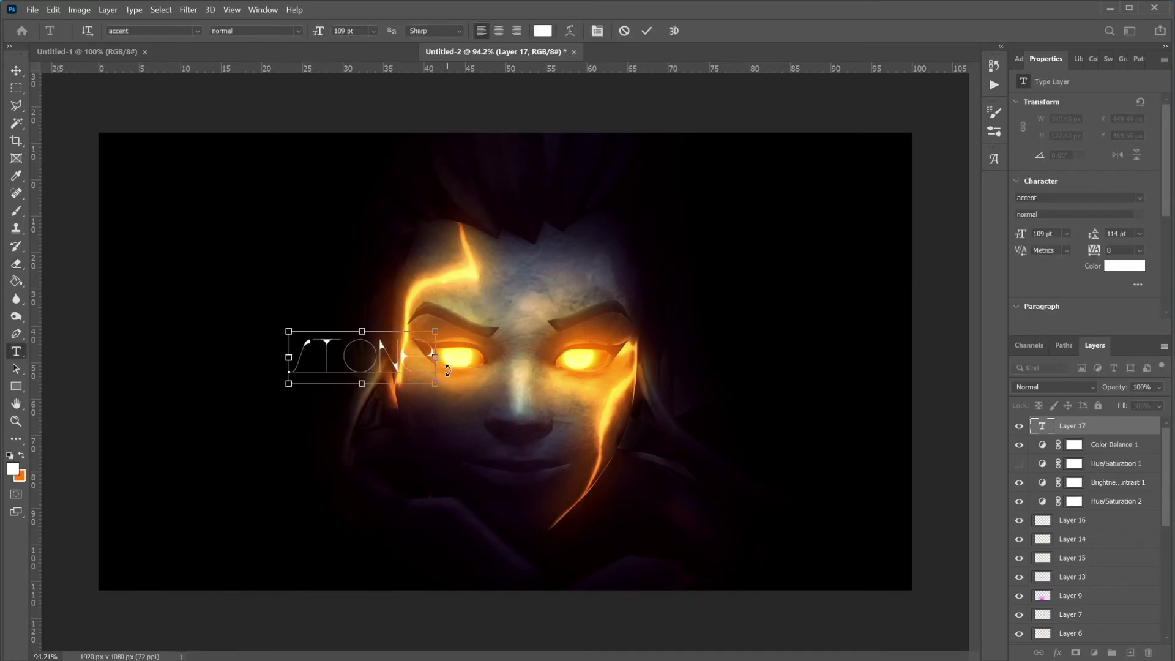
text(KINTSUGI)
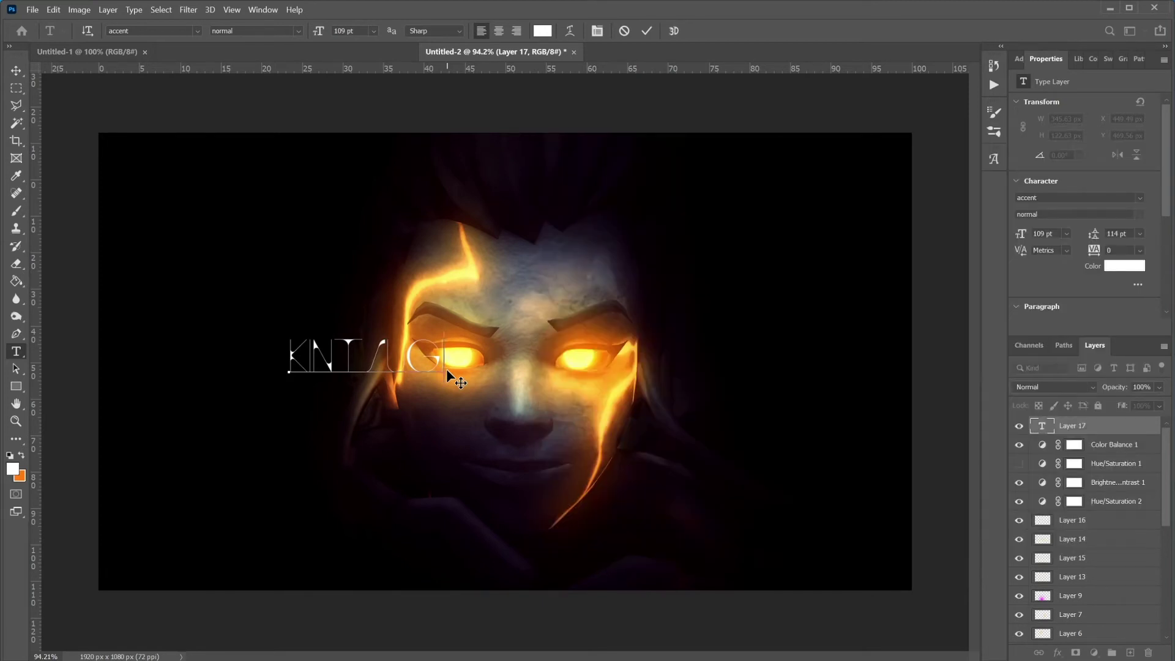
key(Escape)
click(17, 71)
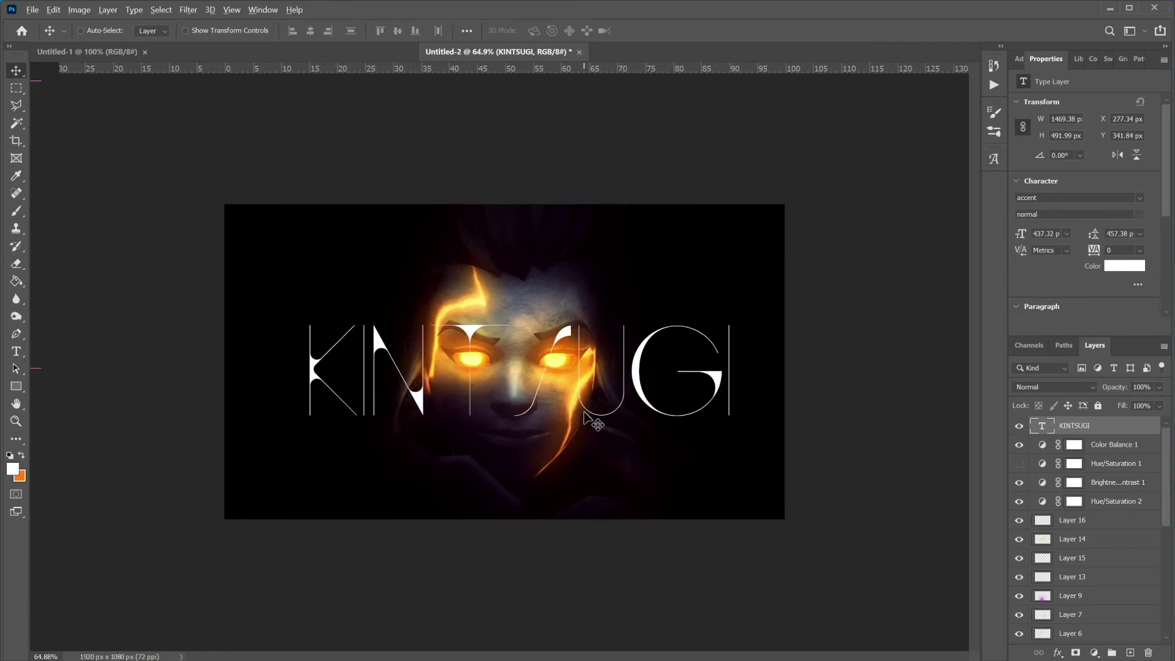
- Set a second KINTSUGI title in Barakah Inline at 388.4 pt across the eyes, with the first title hidden
scroll(585, 413, down, 6)
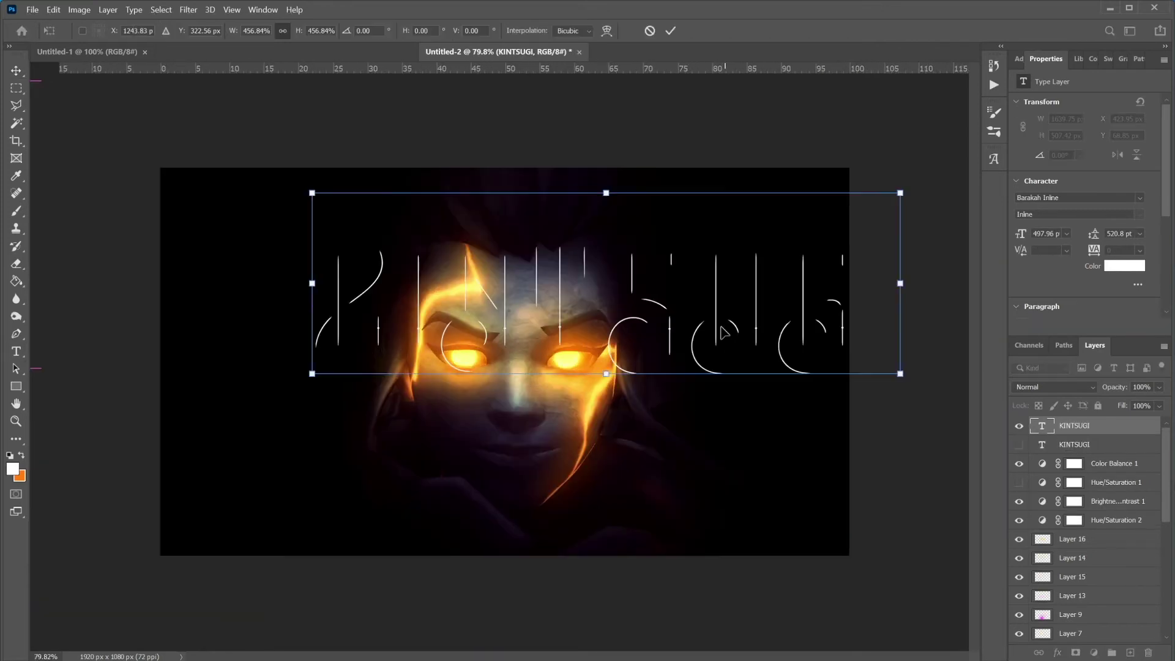
drag(714, 335, 621, 394)
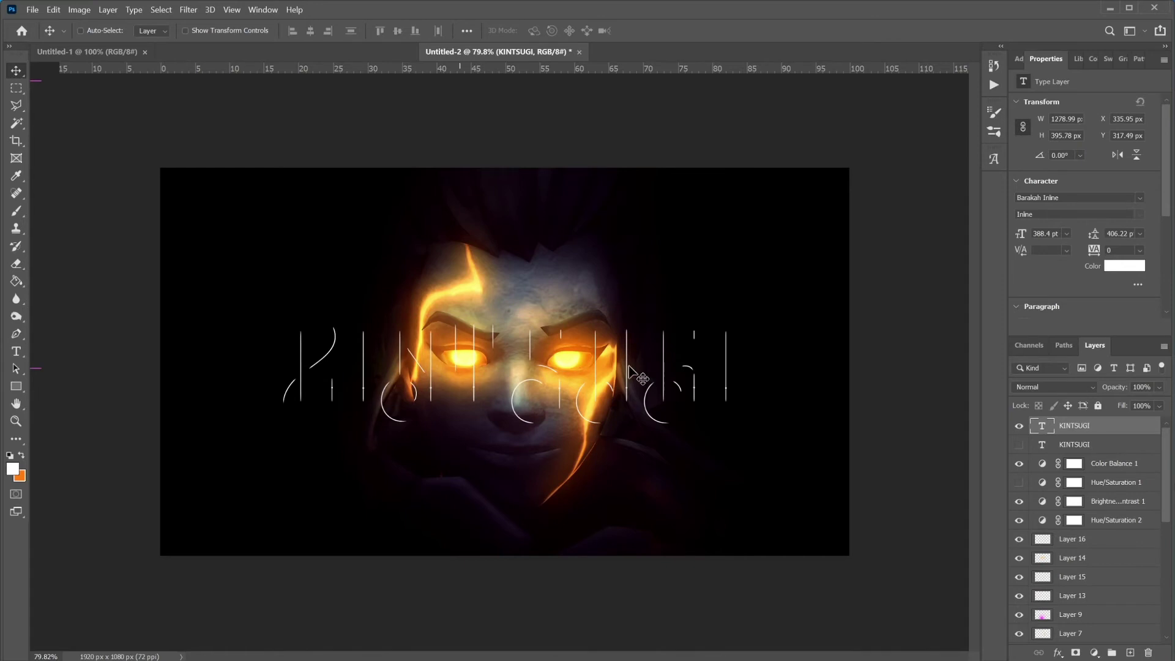
scroll(543, 384, up, 4)
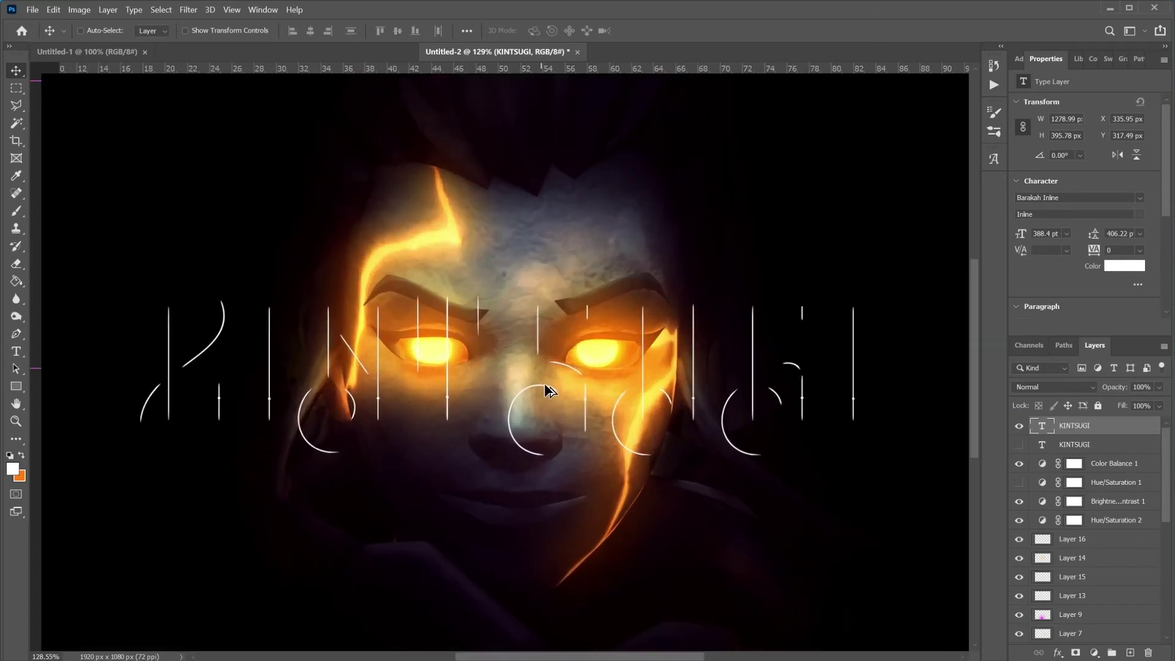
- Reposition the Barakah Inline title over the face at X 386.95 px and Y 313.49 px
scroll(548, 388, down, 7)
drag(523, 370, 553, 375)
scroll(648, 474, down, 4)
scroll(645, 464, up, 3)
scroll(549, 426, up, 5)
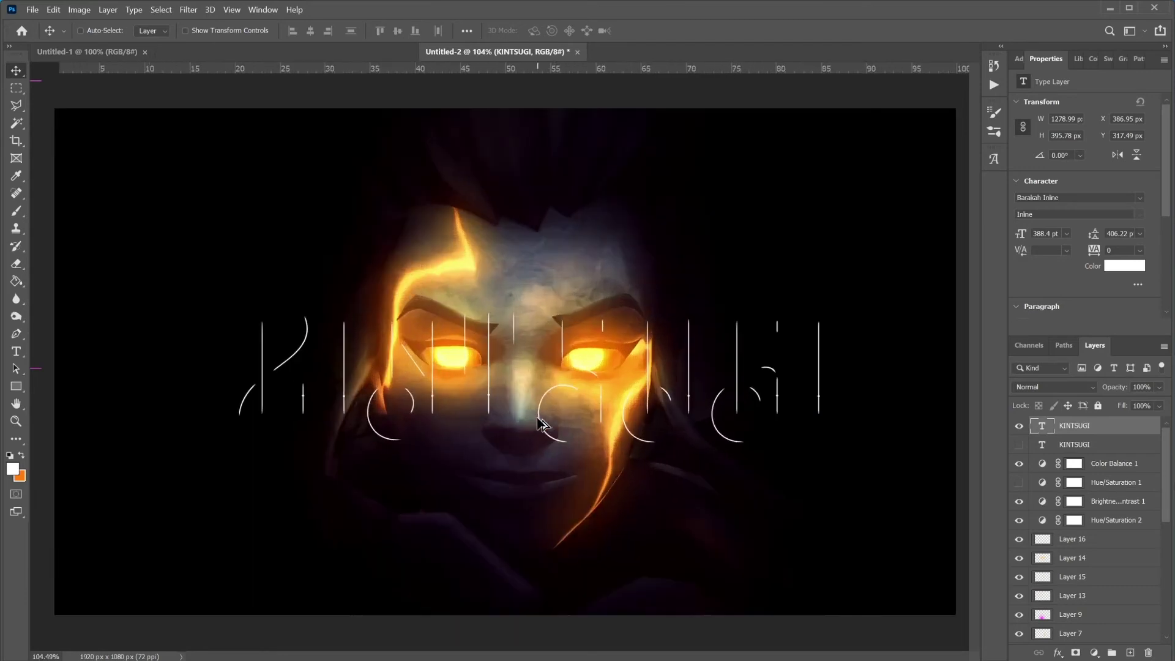
drag(603, 355, 603, 351)
scroll(602, 350, down, 3)
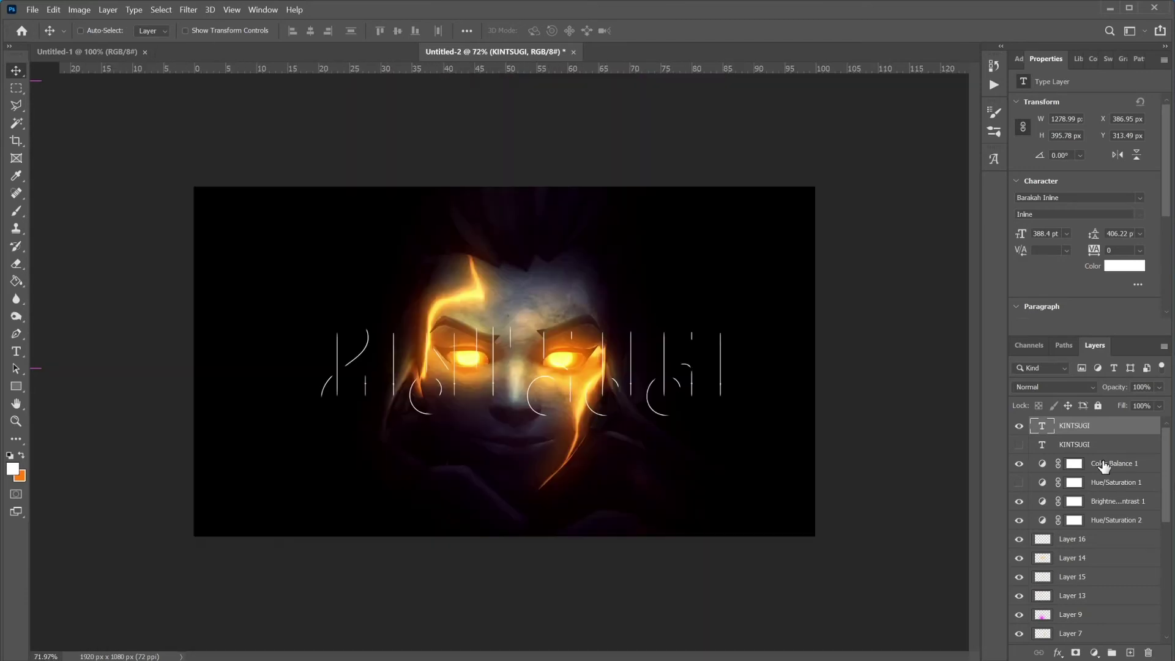
- Select the artwork layers from Layer 16 down to the screenshot layer and enlarge them together, keeping the face centred on the canvas
click(1081, 543)
scroll(1090, 588, down, 5)
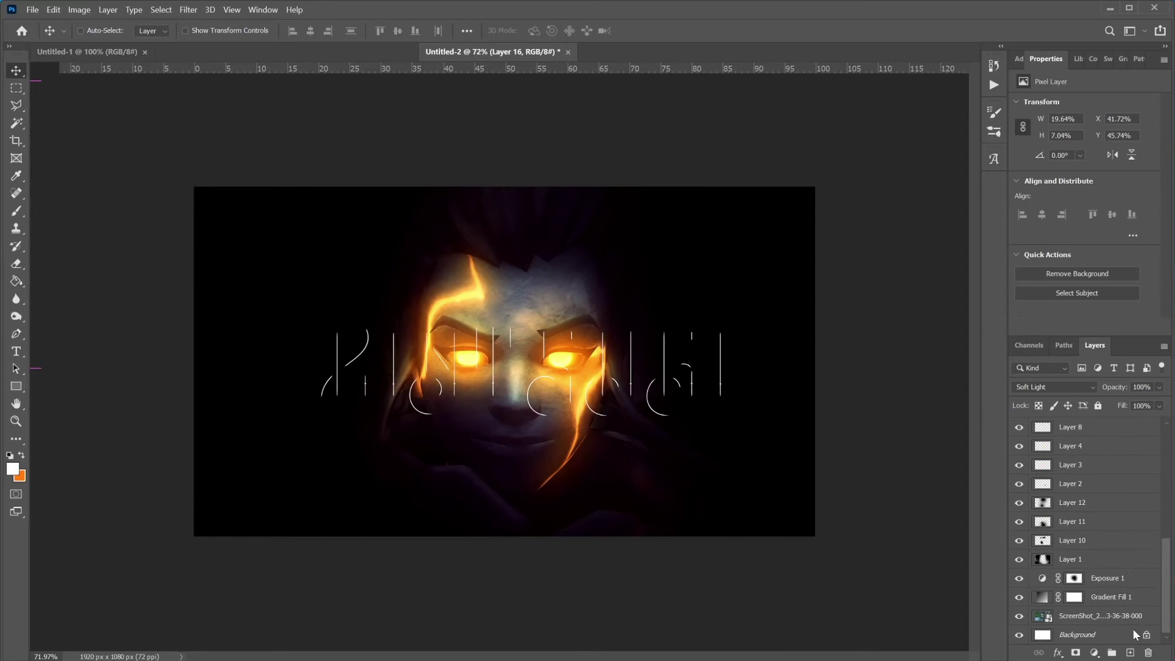
shift+click(1079, 620)
key(ctrl+t)
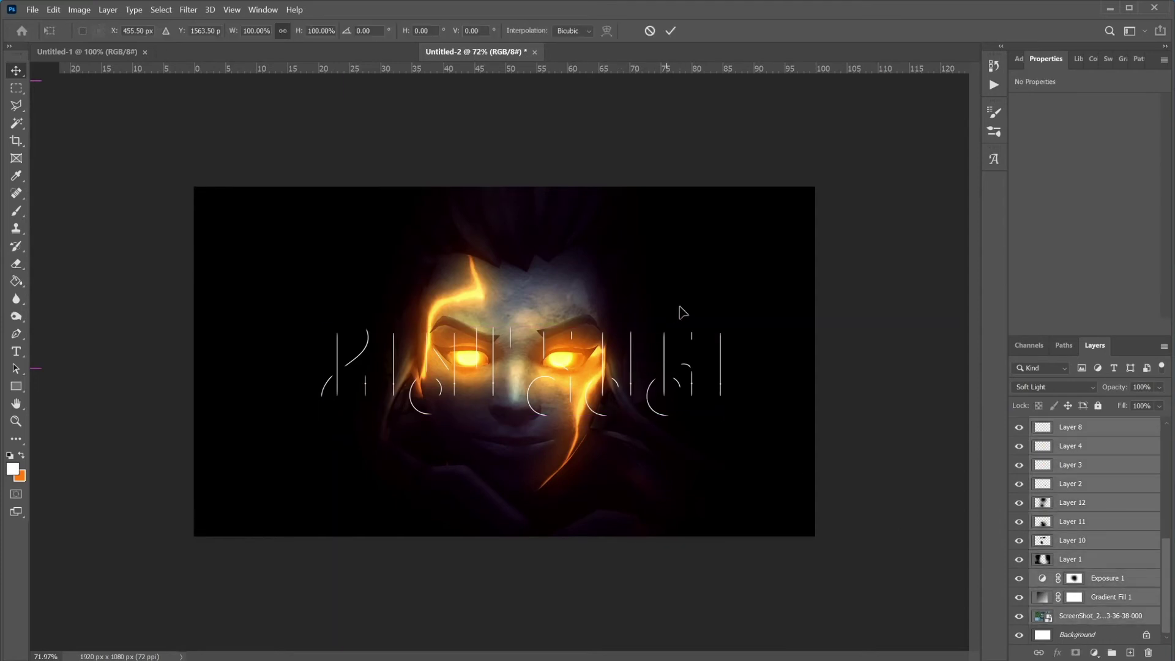
scroll(690, 372, down, 3)
scroll(690, 372, down, 2)
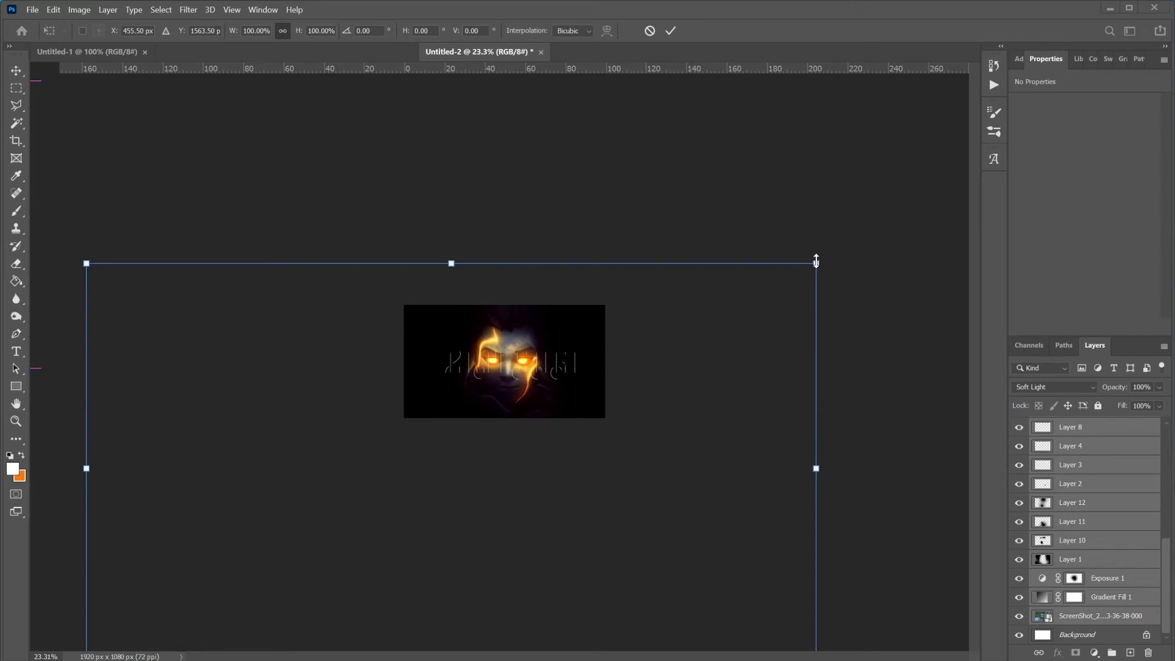
drag(817, 262, 856, 248)
scroll(550, 317, up, 4)
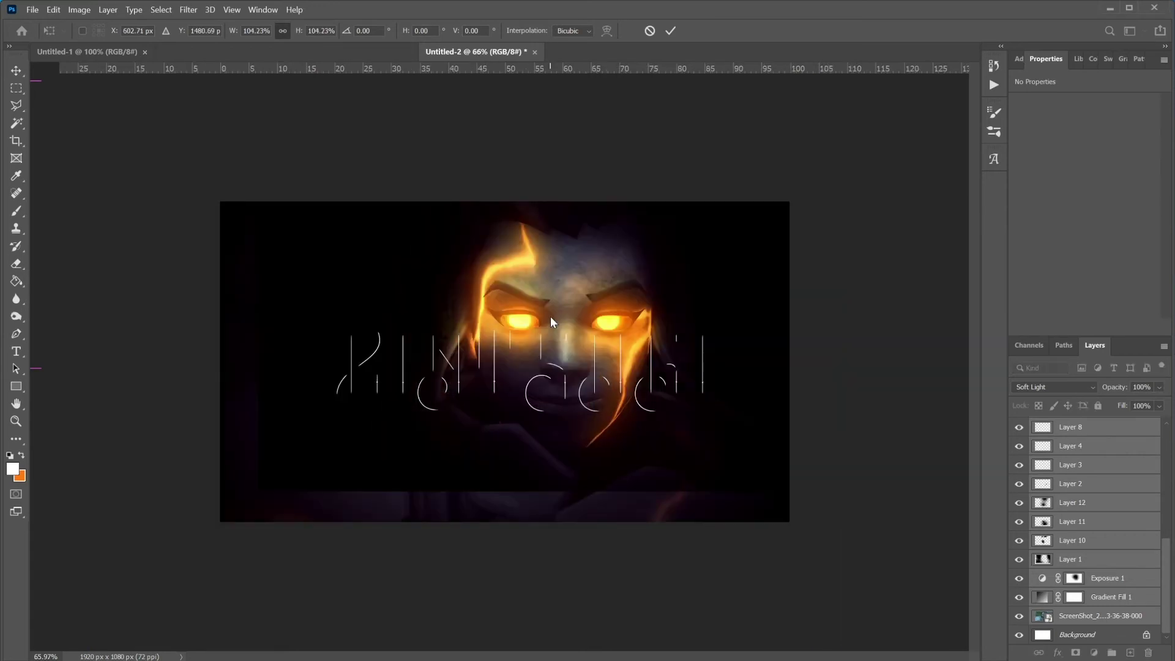
drag(450, 485, 383, 538)
scroll(383, 538, down, 5)
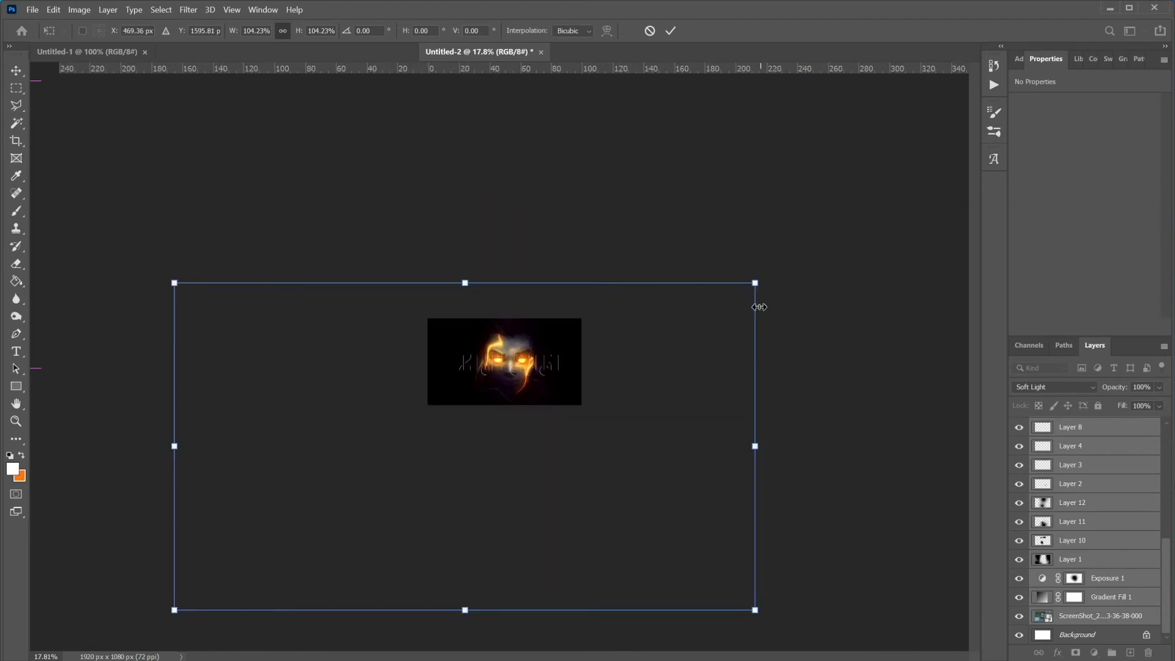
drag(756, 283, 796, 259)
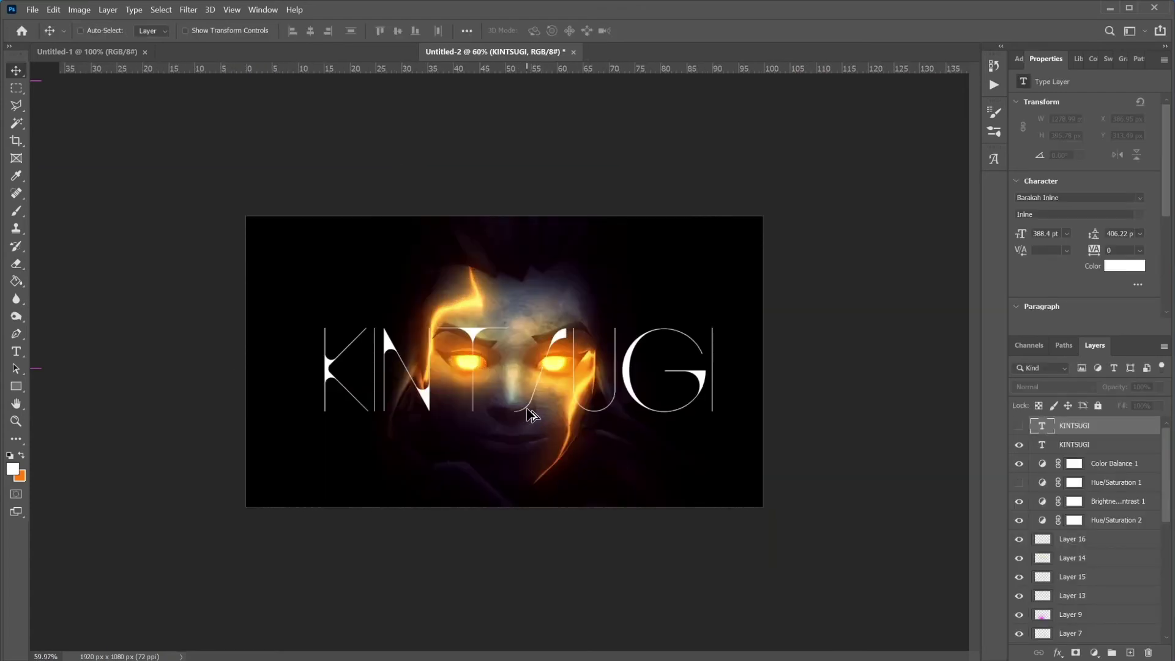
- Hide the first KINTSUGI title and show the Barakah Inline version over the face
scroll(536, 398, down, 5)
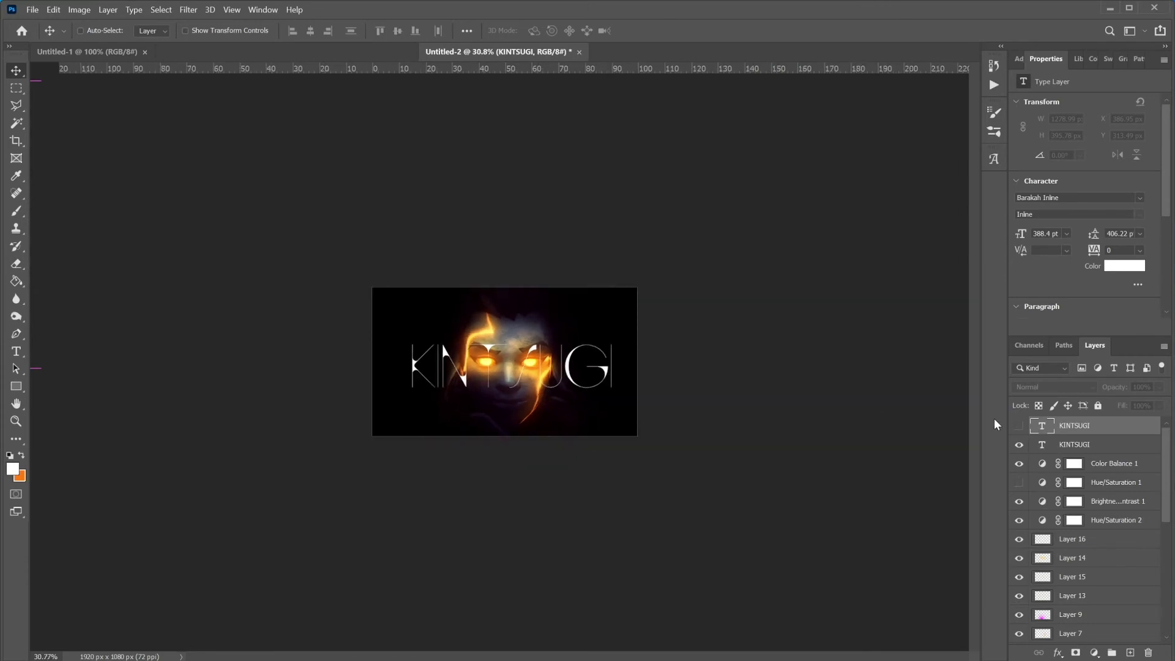
click(1020, 444)
click(1019, 426)
scroll(478, 357, up, 3)
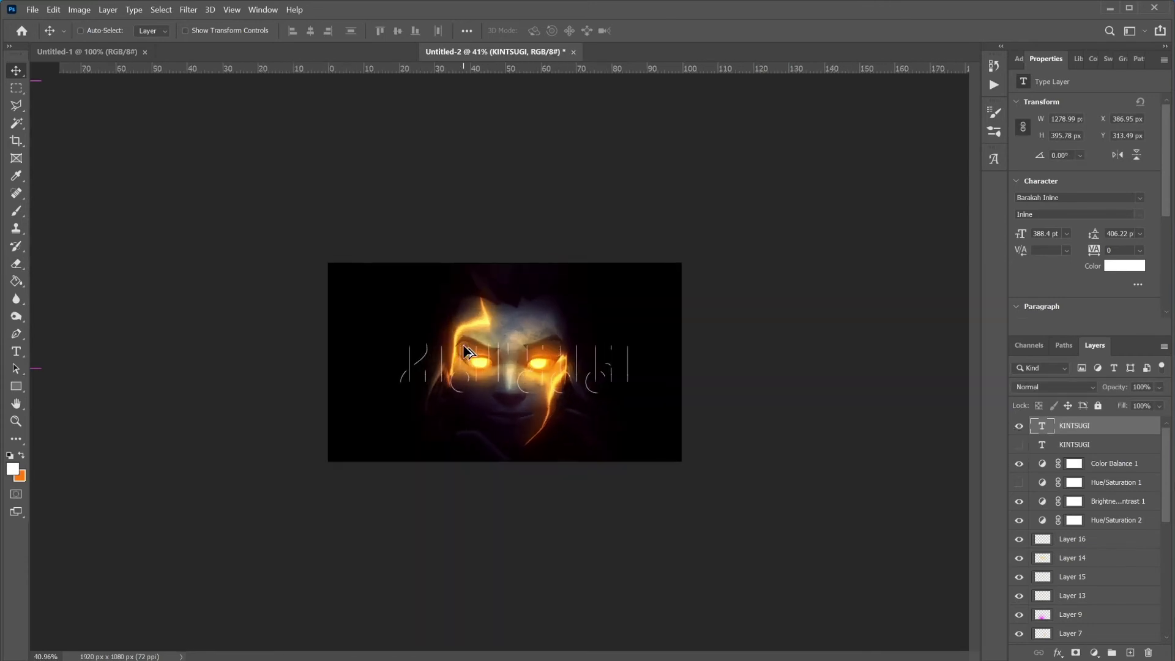
scroll(520, 375, down, 2)
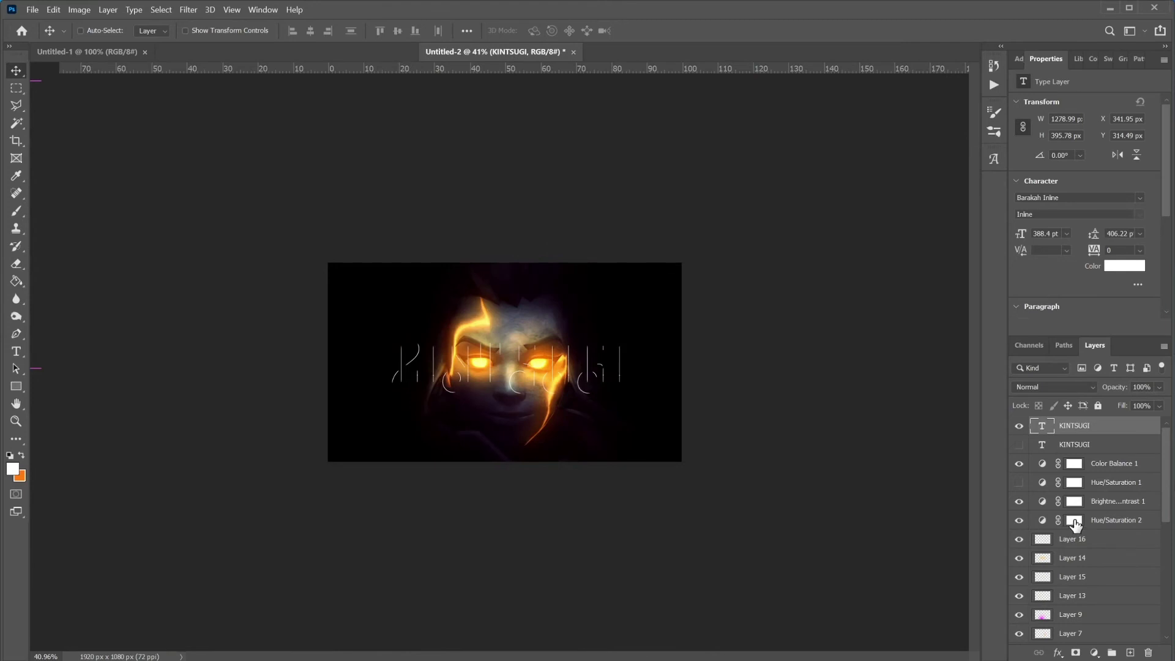
- Try the KINTSUGI title in Gravity Regular, shifted across the eyes, and return it to Barakah Inline
click(1130, 652)
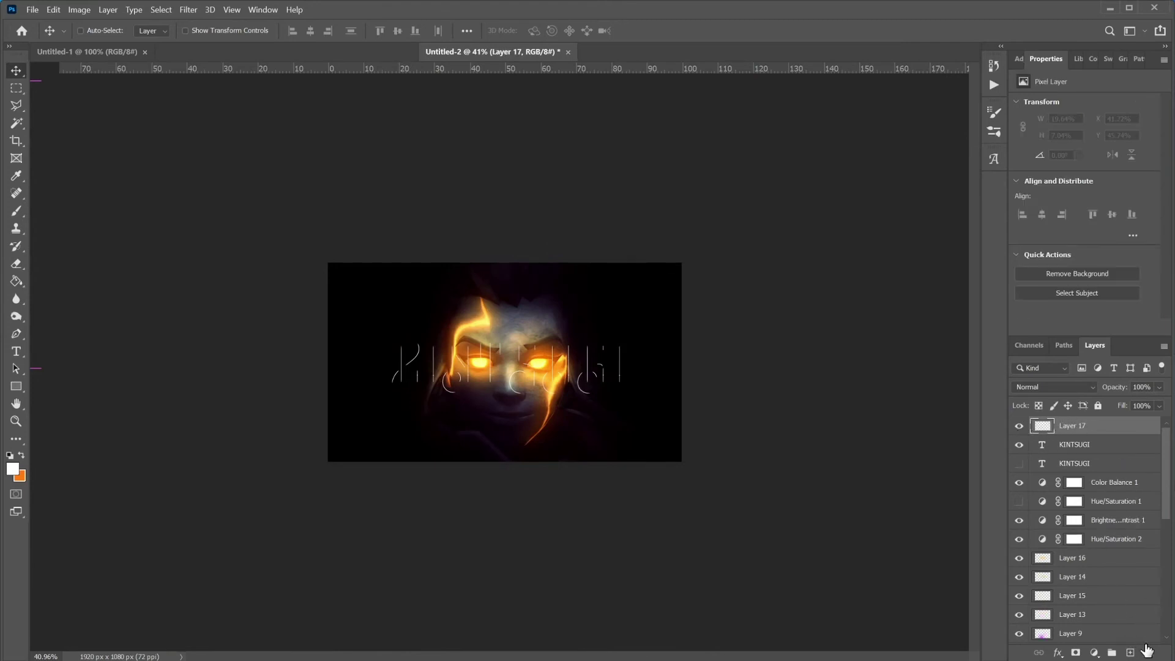
click(1146, 653)
click(1138, 198)
drag(587, 382, 573, 395)
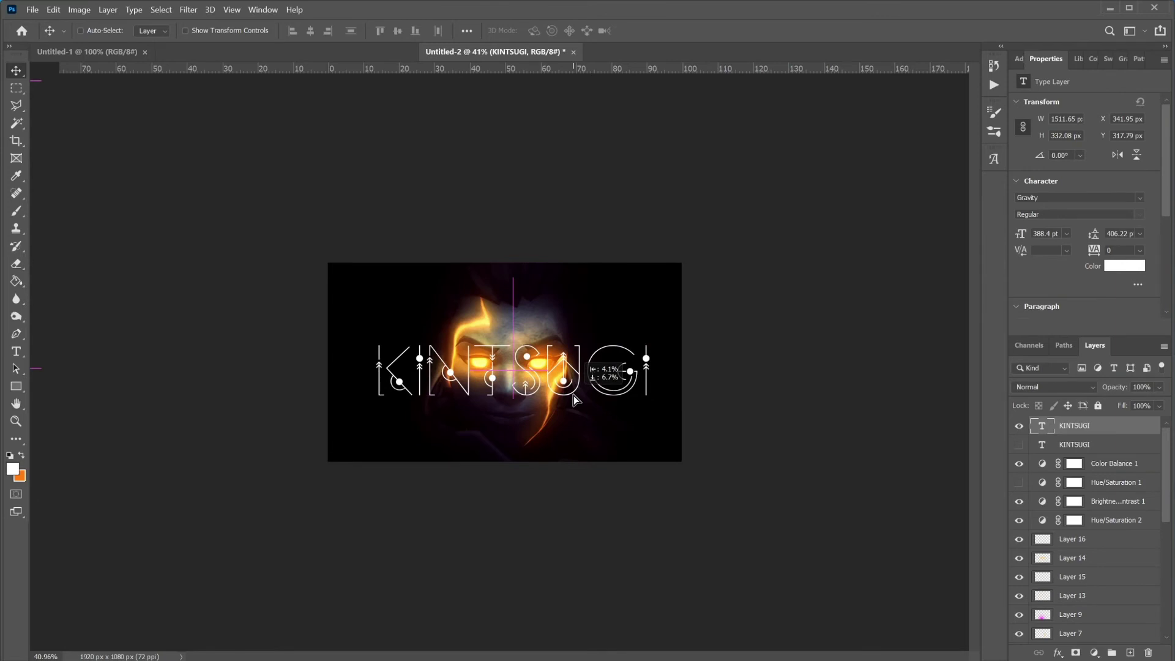
drag(575, 399, 571, 399)
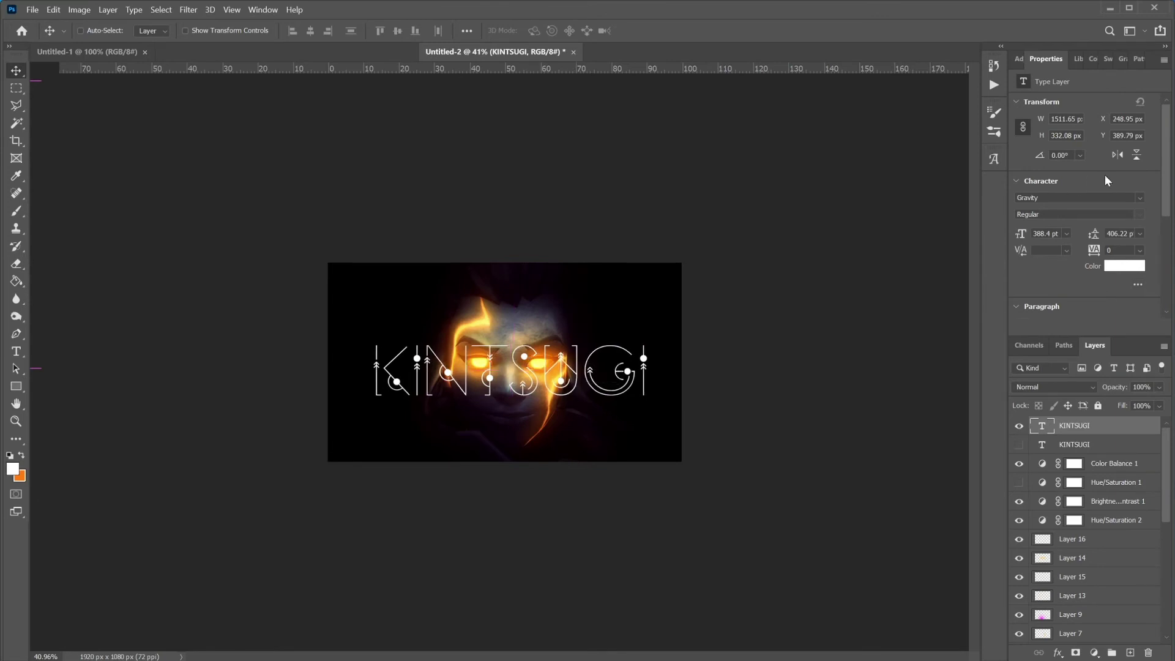
click(1139, 197)
click(1053, 247)
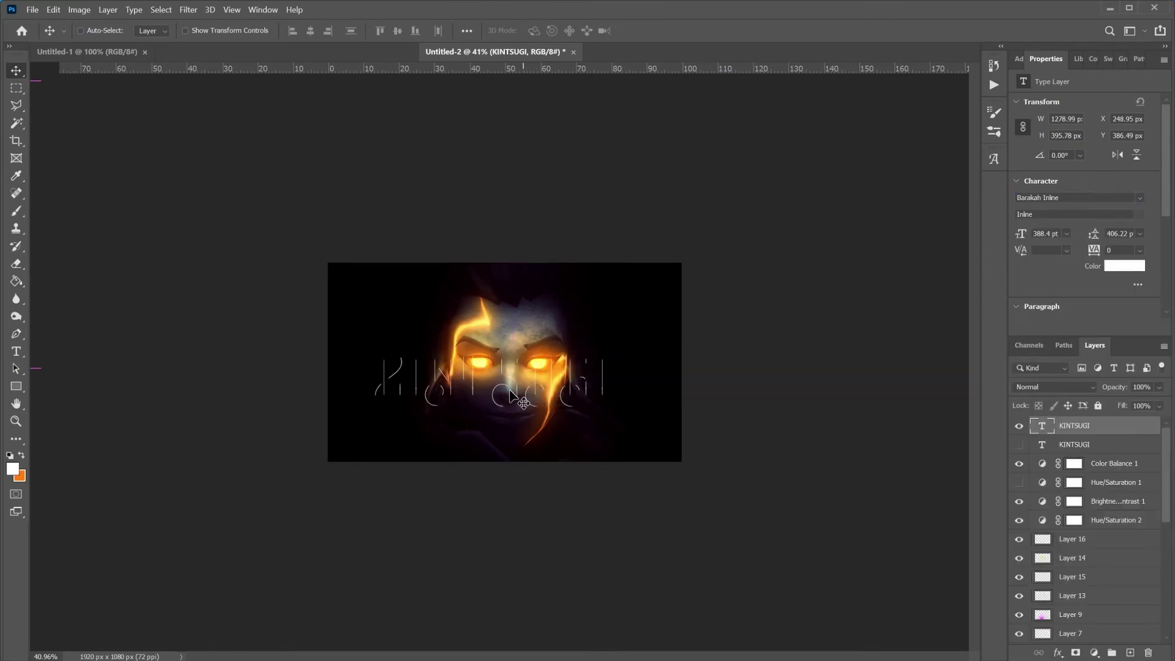
- Centre the Barakah Inline KINTSUGI title horizontally and vertically on the canvas
key(ctrl+a)
click(398, 31)
click(310, 31)
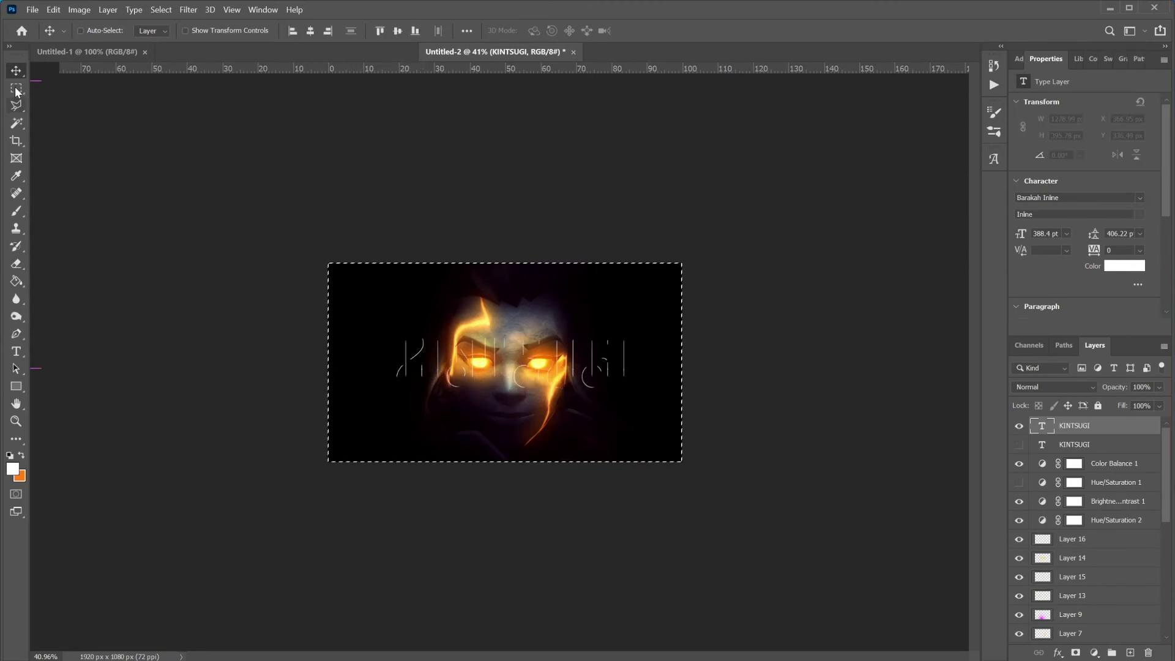
click(16, 88)
click(89, 161)
click(16, 71)
click(1130, 652)
click(15, 356)
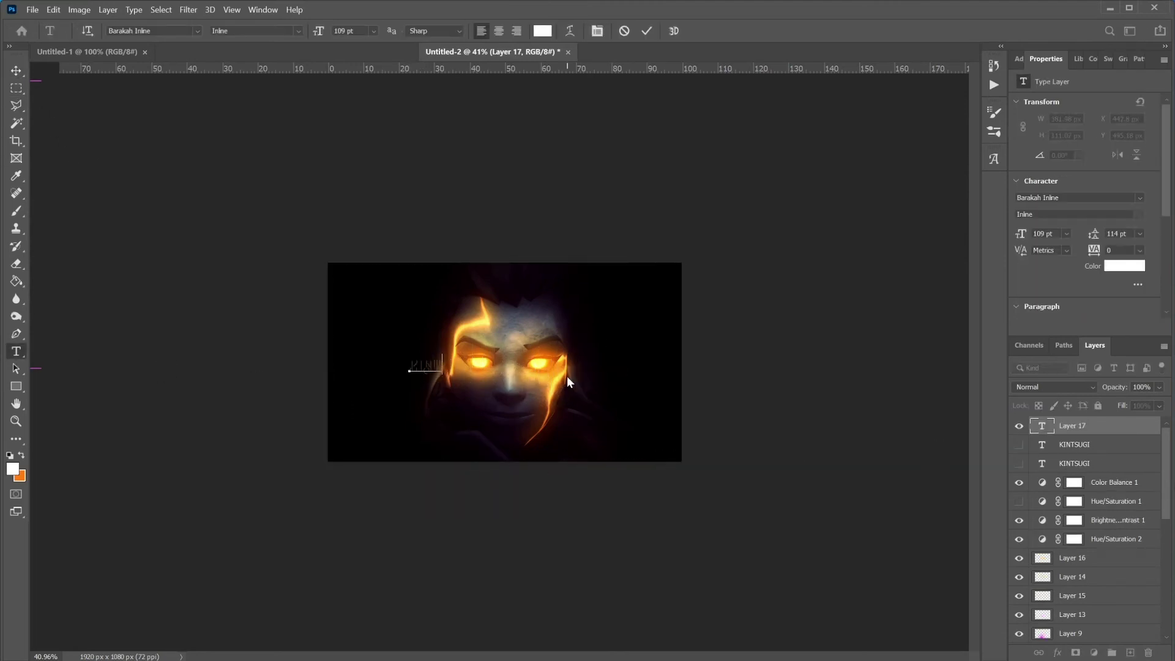
key(BackSpace)
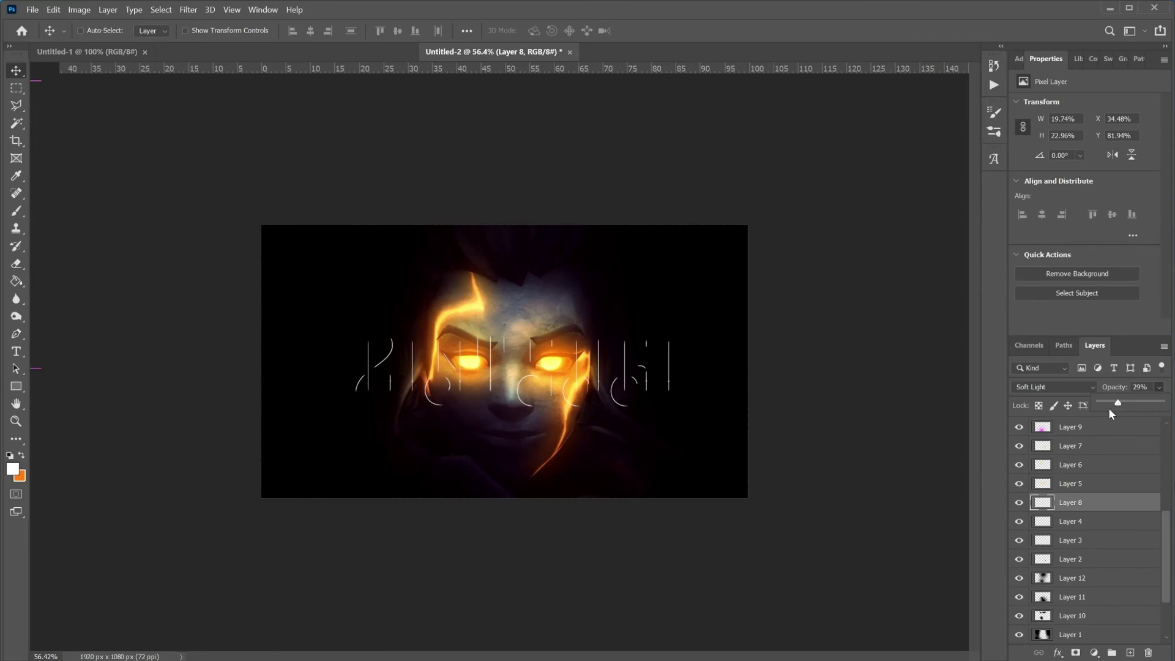
- Examine what Layer 5 and the other glow layers contribute by switching their visibility off and on
click(1077, 483)
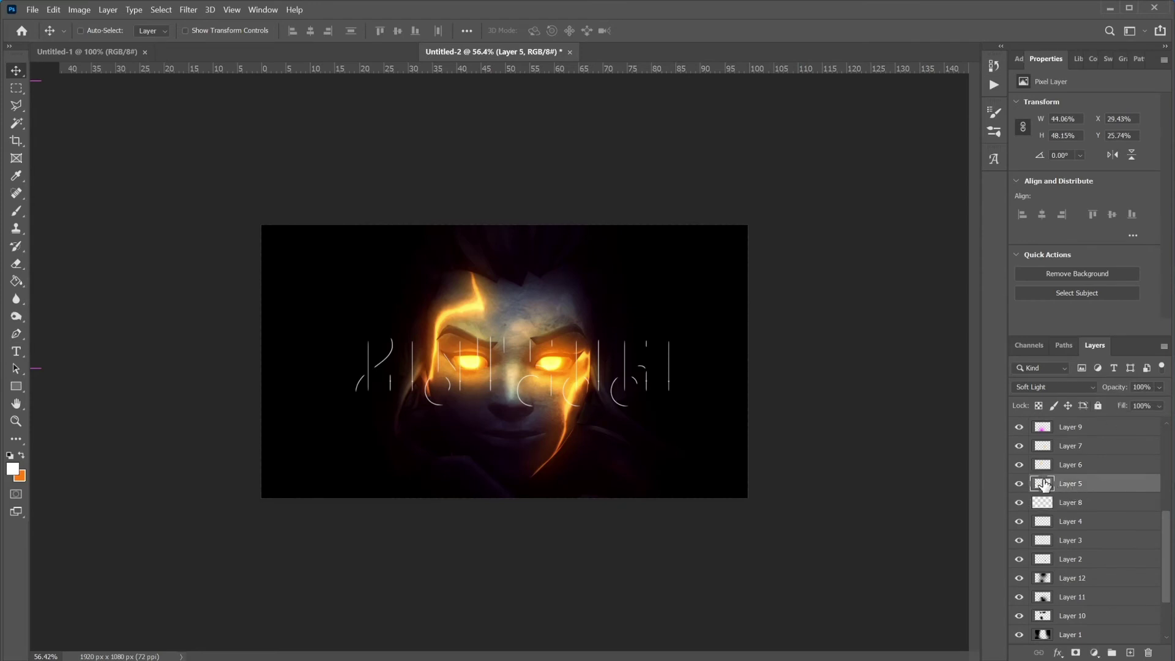
click(1019, 486)
click(1018, 485)
scroll(1021, 451, down, 5)
scroll(565, 399, up, 6)
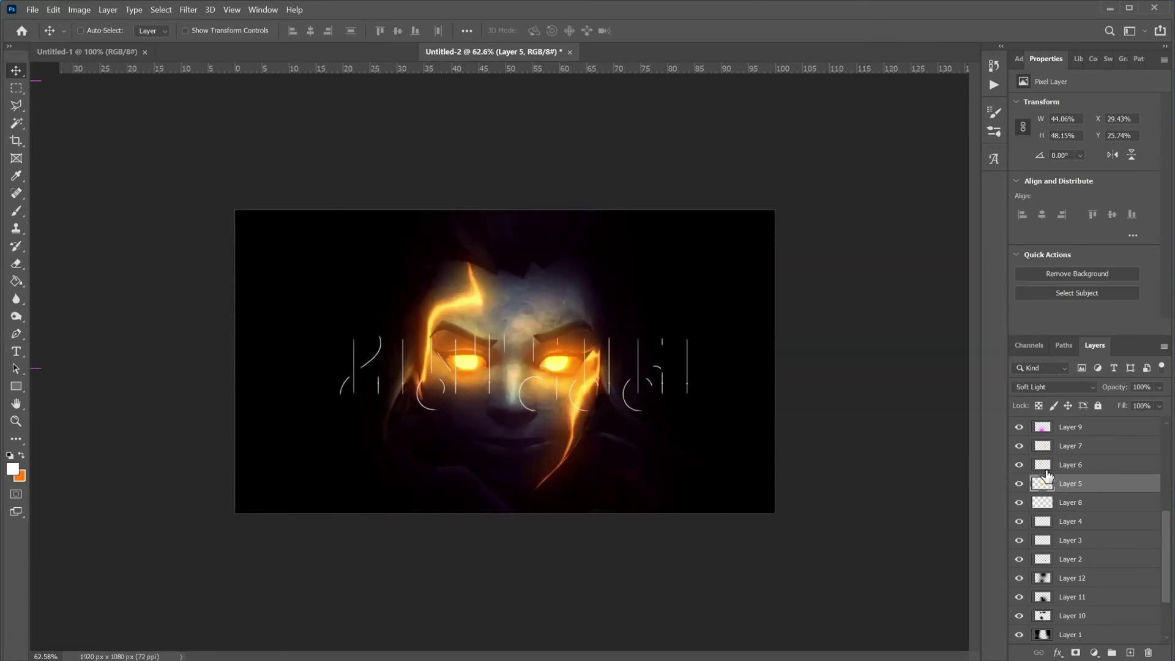
scroll(1021, 483, down, 2)
scroll(1021, 485, up, 3)
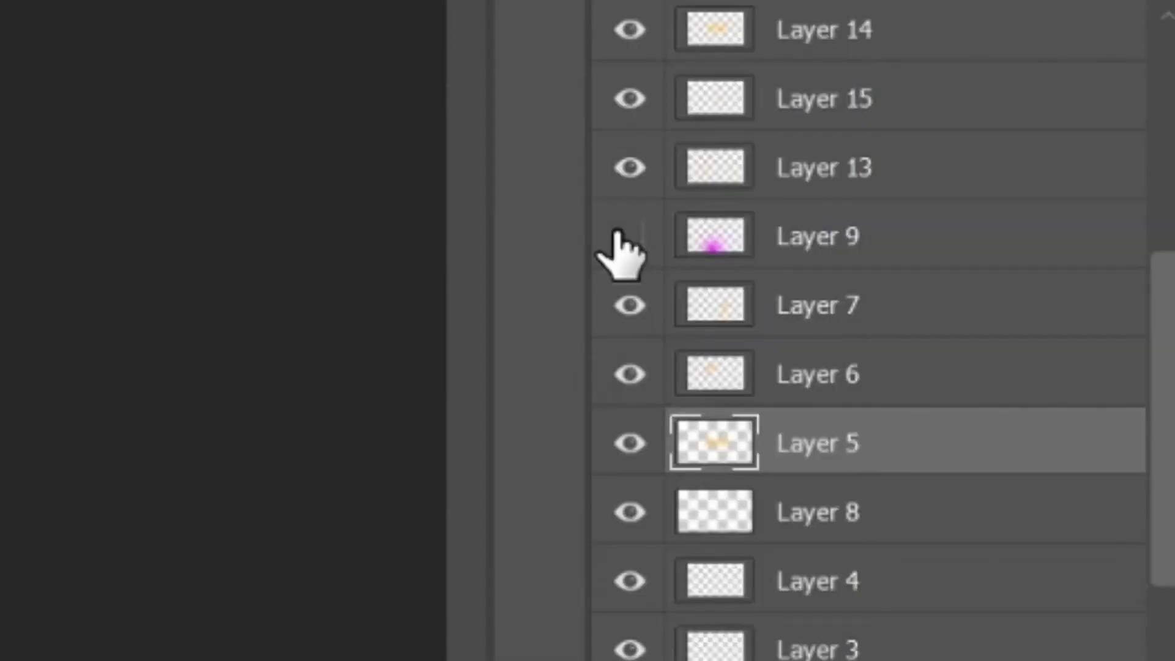
scroll(622, 262, up, 2)
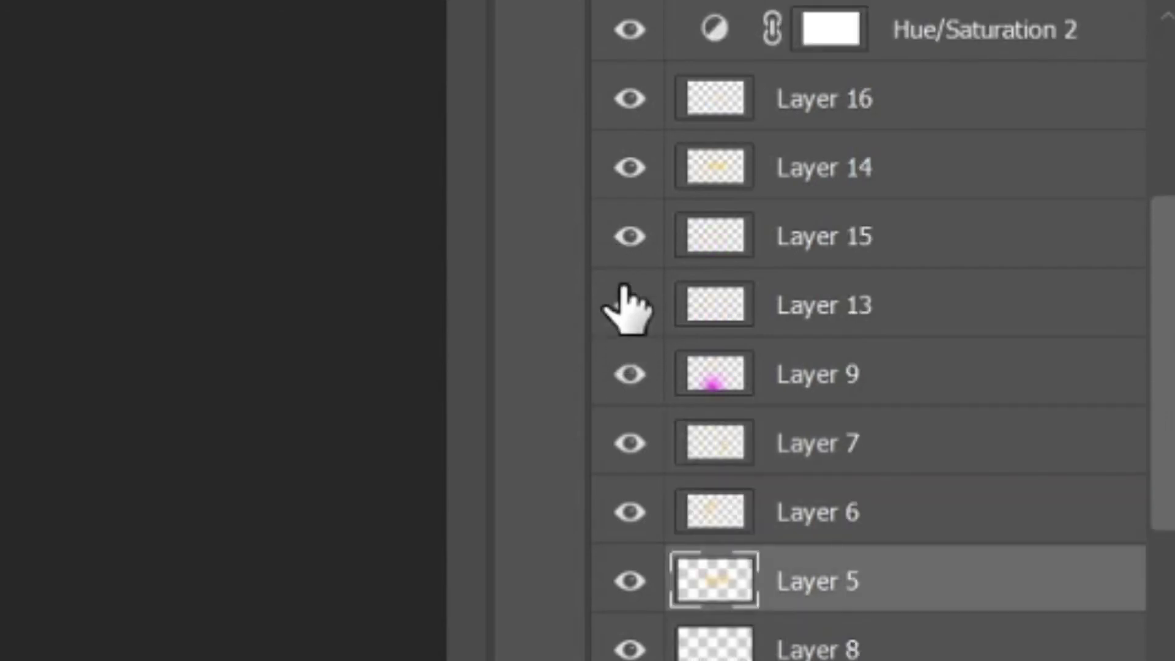
- Open the Camera Raw Filter on Layer 17 and apply the Red Lift Matte preset
scroll(1084, 432, up, 2)
shift+click(1085, 432)
right_click(1084, 432)
click(188, 9)
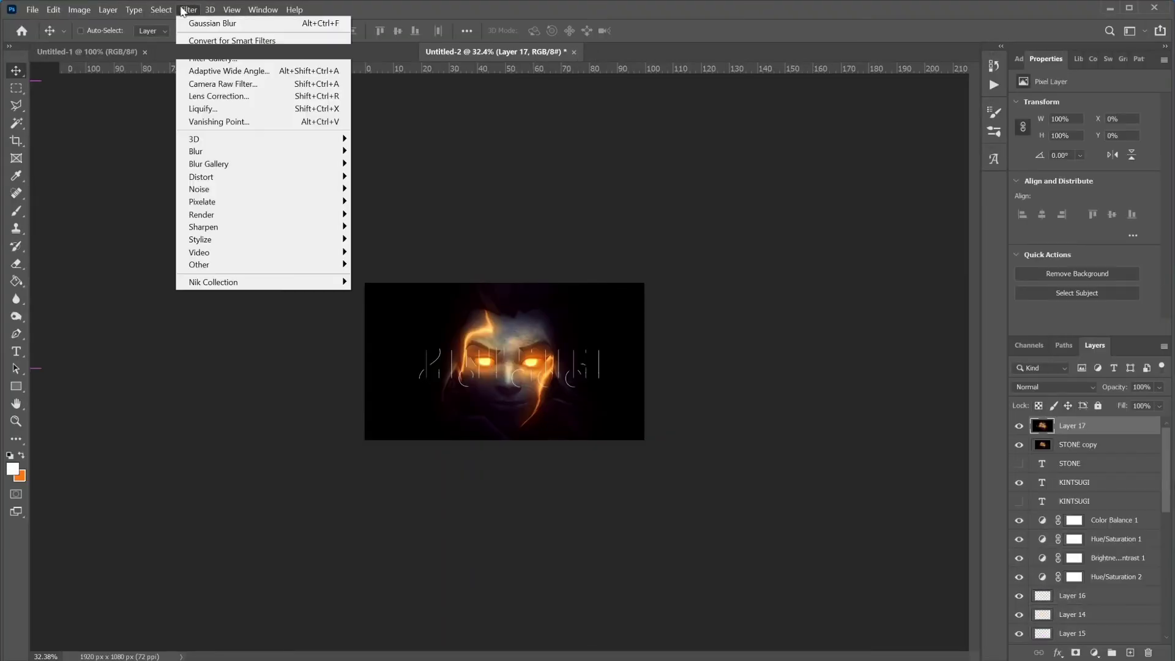
click(233, 82)
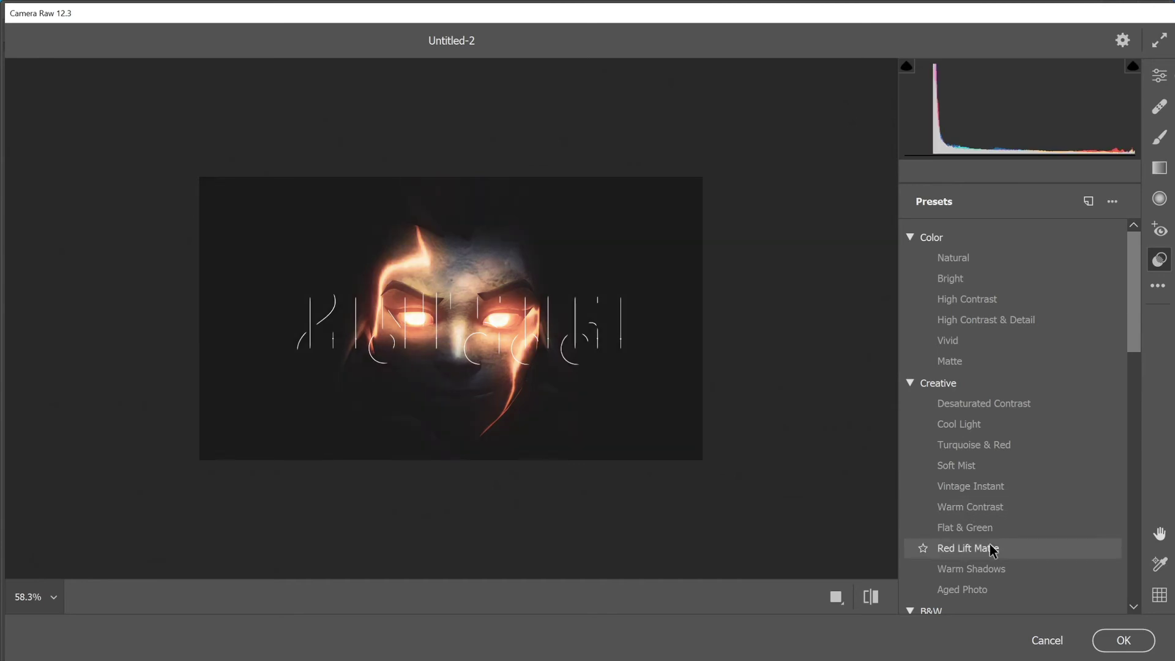
scroll(993, 549, down, 3)
click(991, 374)
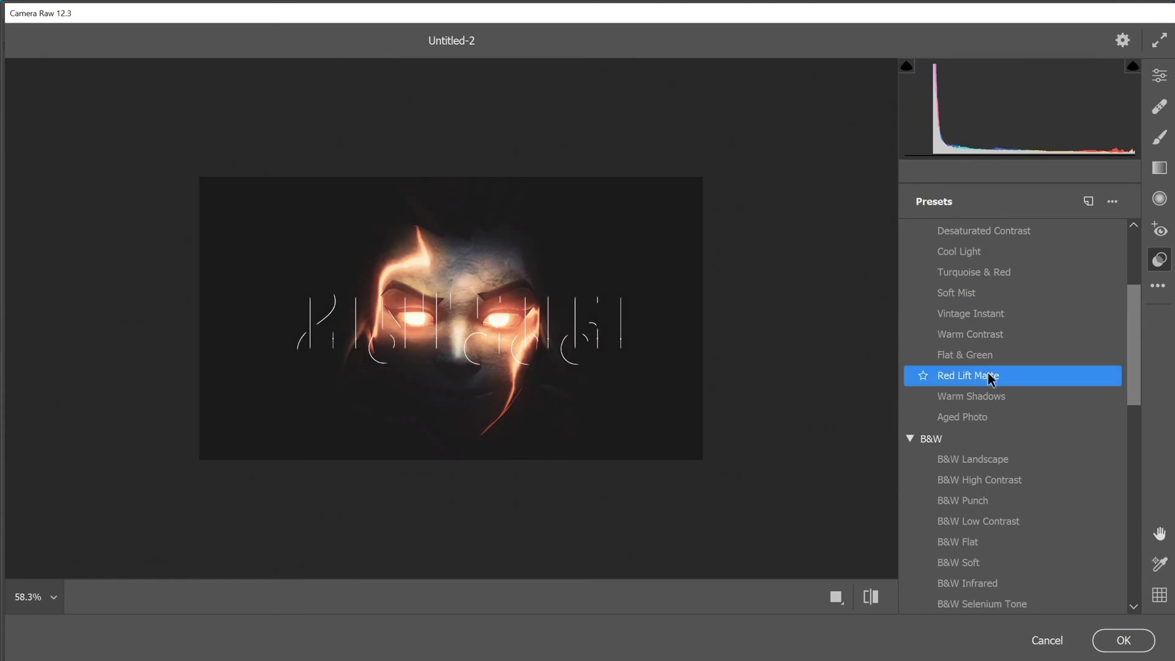
- Shape the Camera Raw tone curve with Highlights +37, Lights -44, Darks -17 and Shadows +12
click(1159, 76)
scroll(971, 382, down, 5)
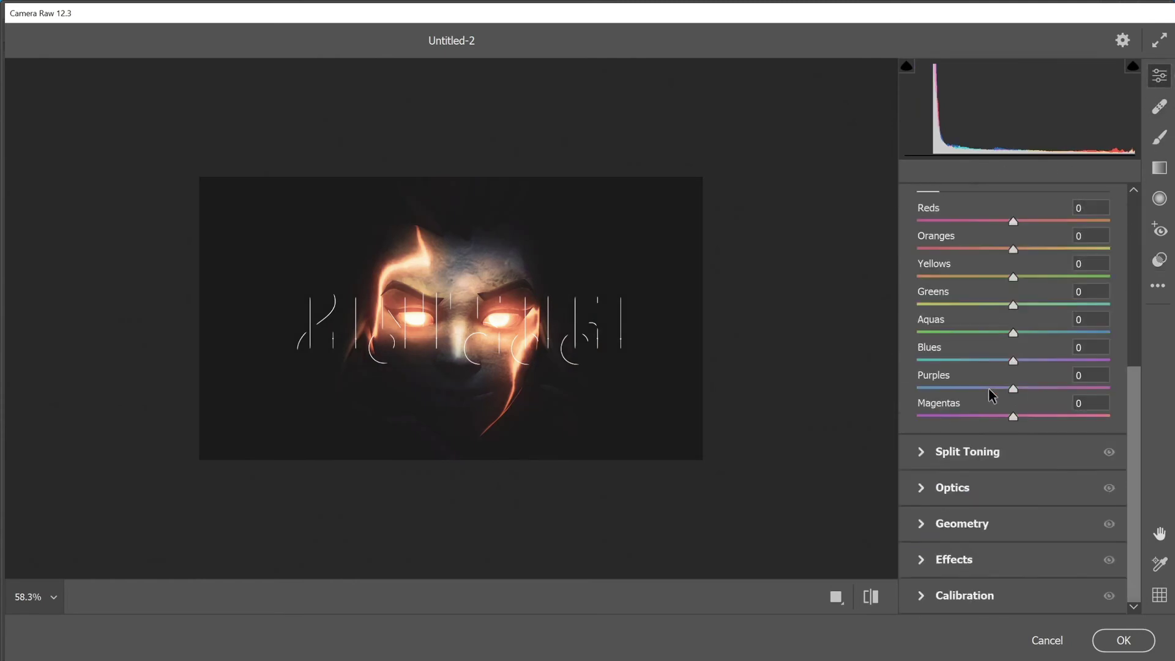
scroll(986, 410, up, 6)
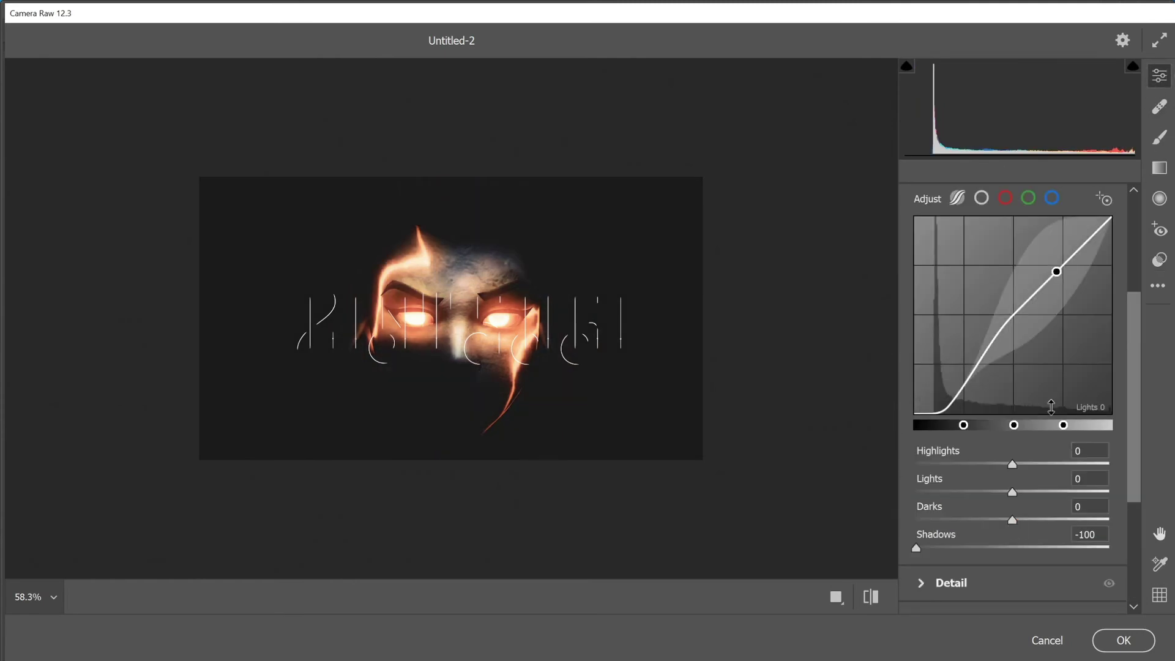
drag(970, 378, 970, 374)
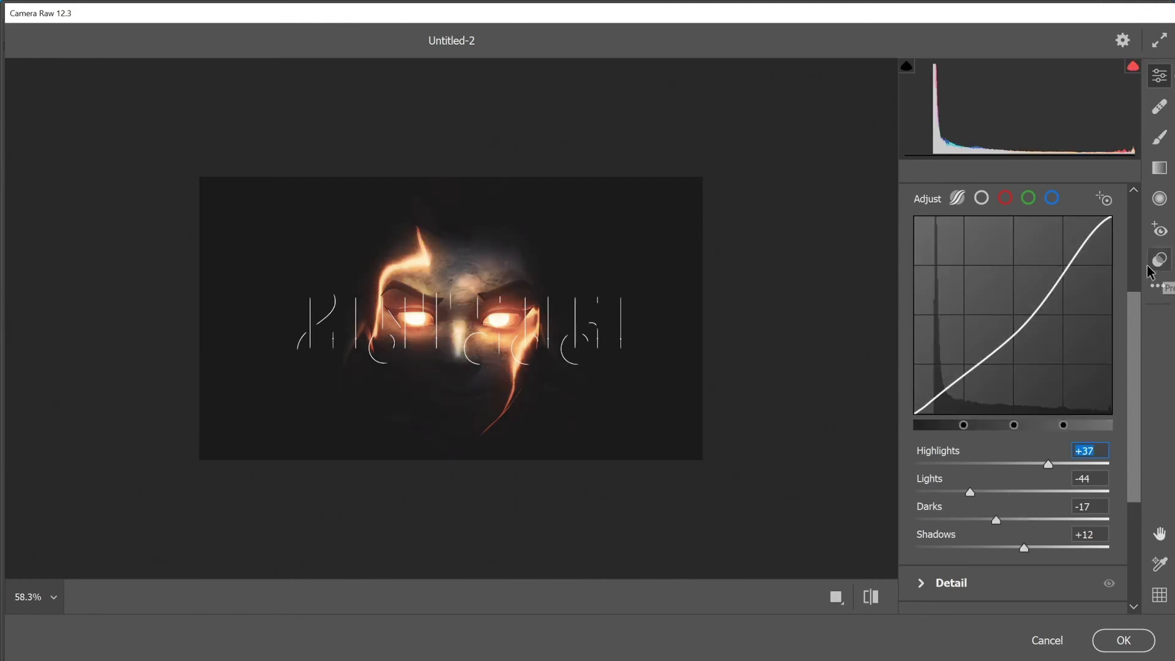
- Apply the Warm Contrast preset in place of Red Lift Matte
click(1159, 259)
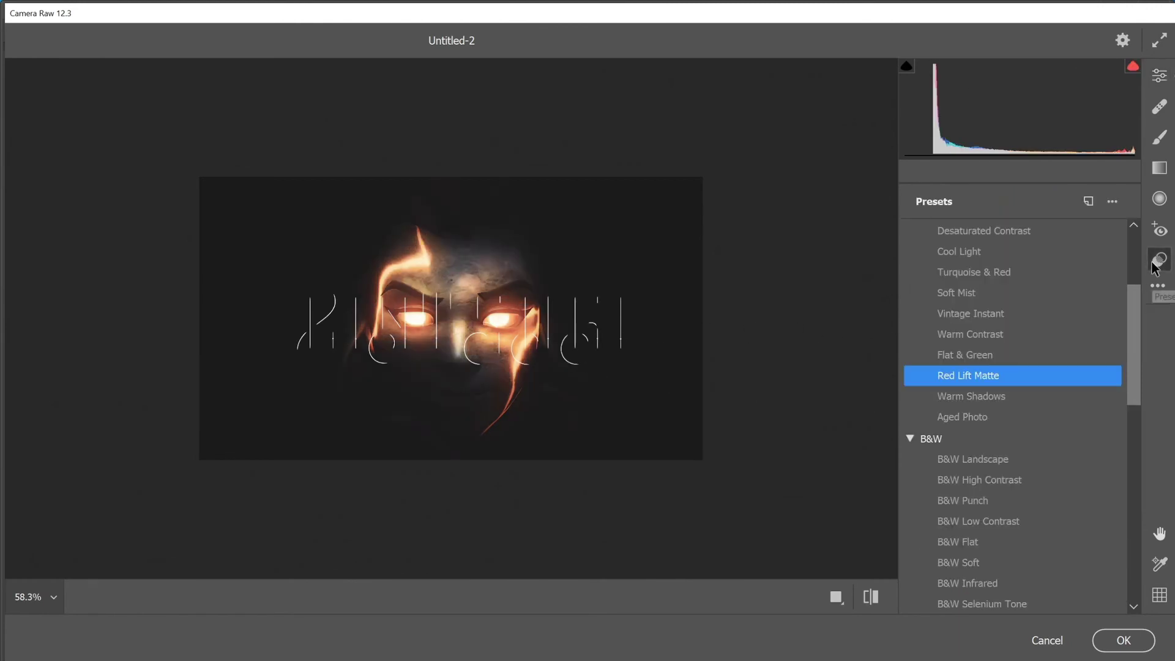
click(997, 341)
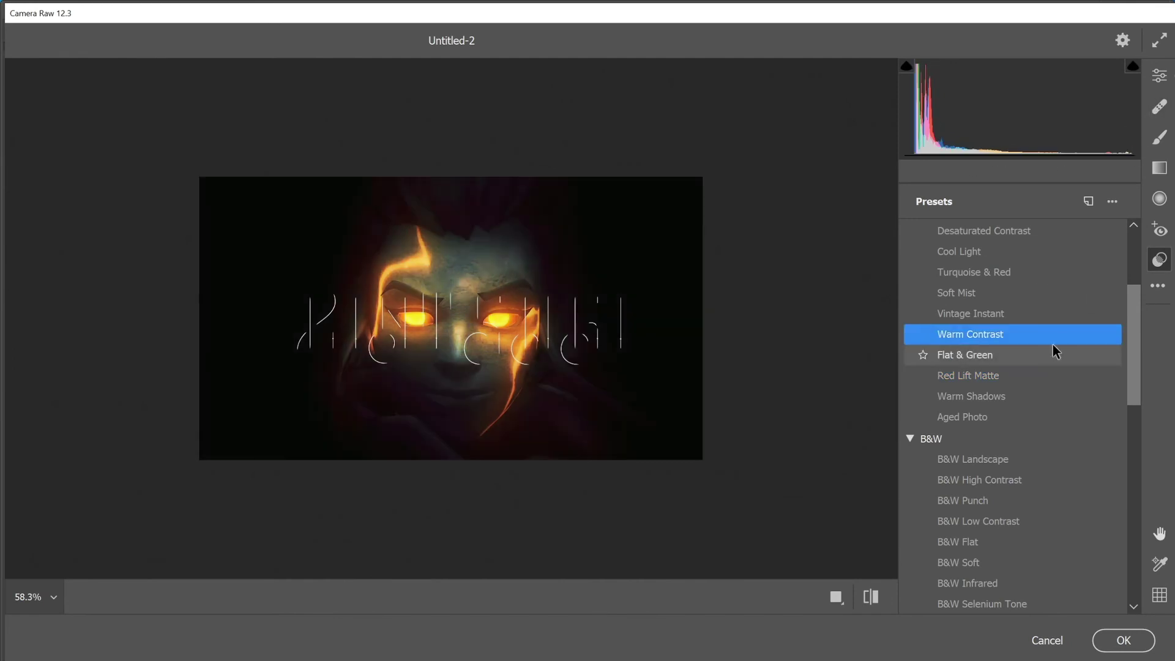
- Set the Yellows hue to -100 and raise the Oranges luminance in the Color Mixer
click(1160, 75)
scroll(991, 465, down, 4)
scroll(989, 439, down, 2)
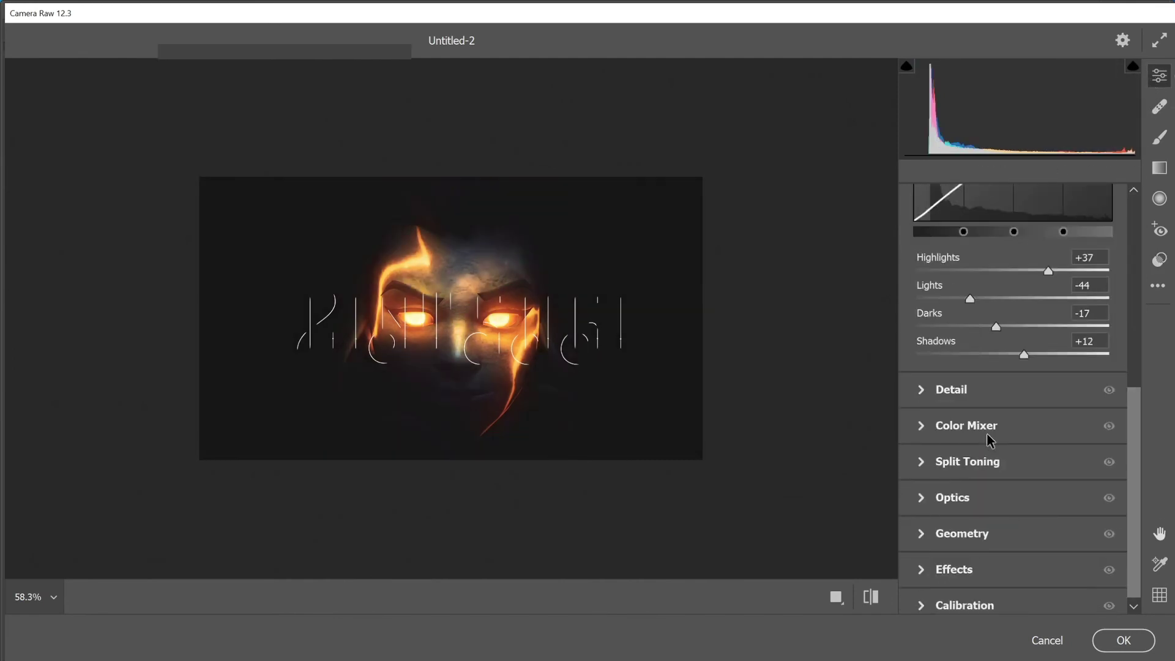
click(1019, 424)
drag(1011, 361, 902, 390)
click(1037, 261)
drag(1013, 336, 1054, 337)
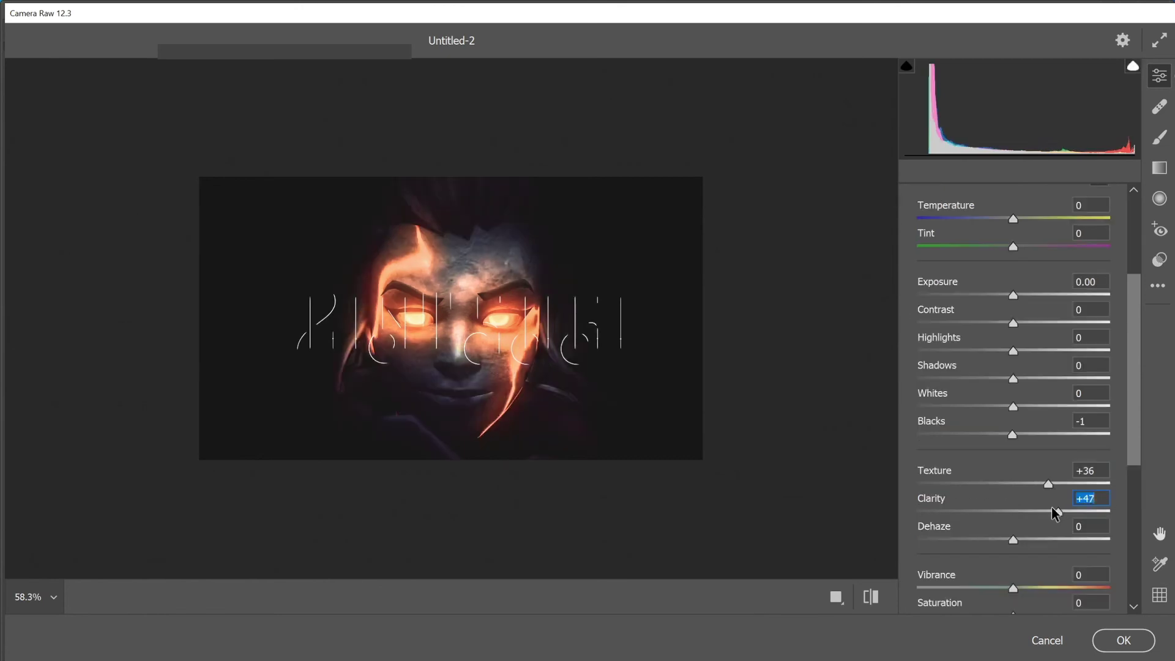
- Set Texture to +36, Clarity to +9, Dehaze to +11 and Blacks to -45
mouse_move(1056, 512)
mouse_down()
mouse_move(1021, 511)
mouse_move(1045, 512)
mouse_up()
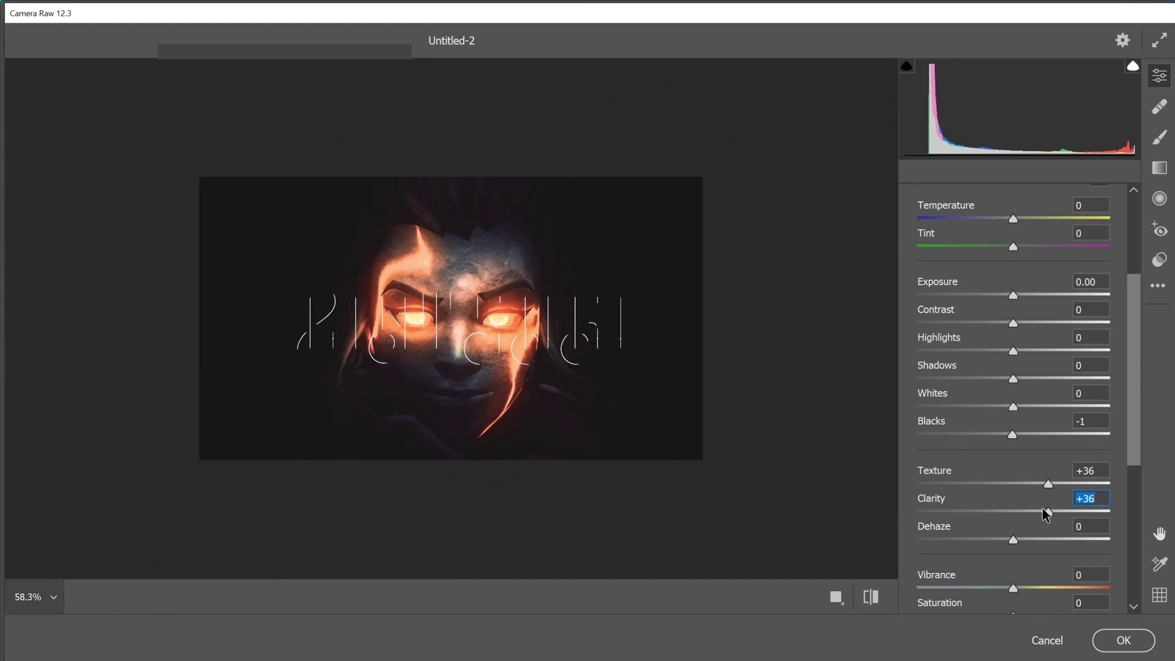
drag(1046, 512, 1021, 511)
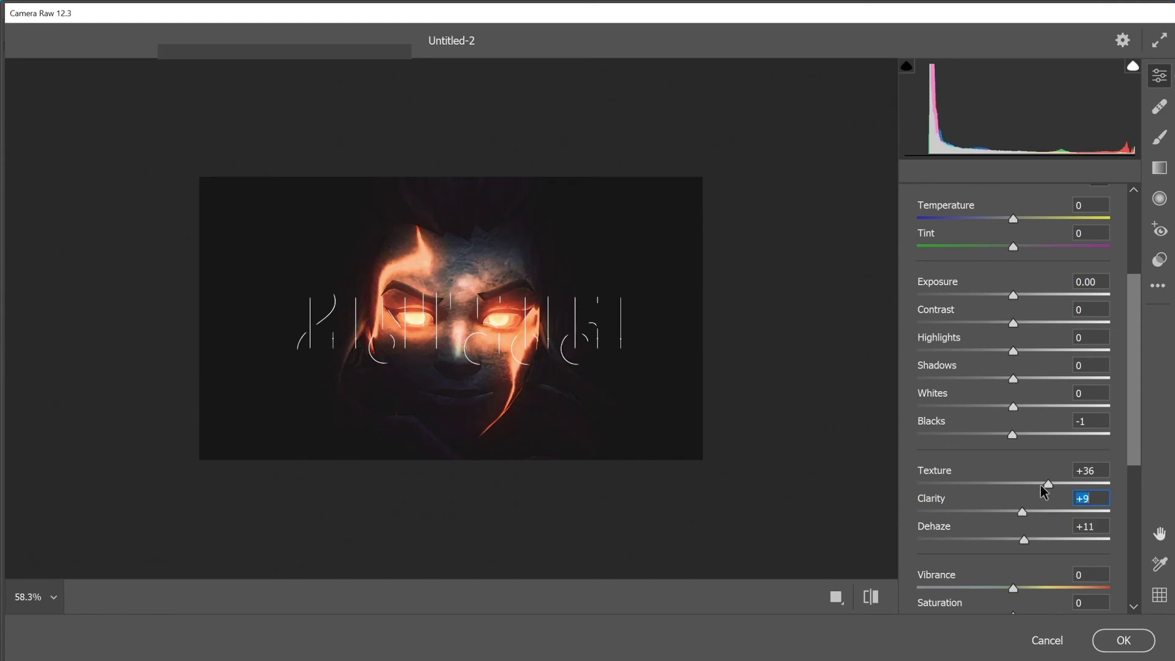
click(1048, 483)
drag(1013, 437, 971, 436)
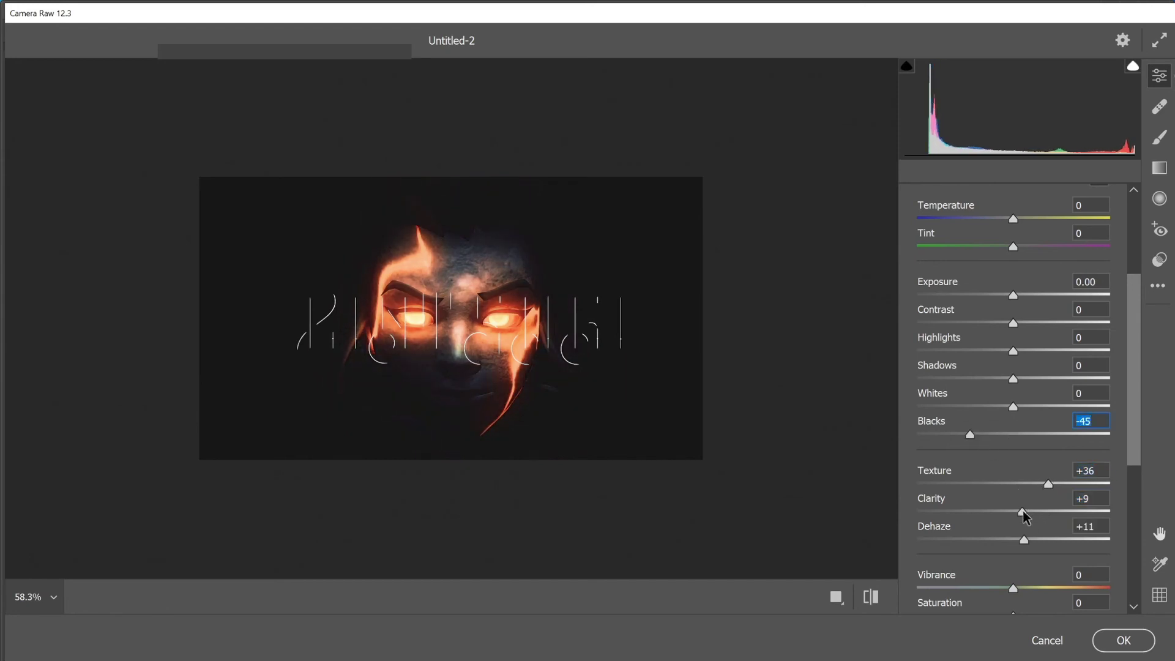
- Set the Color Mixer hues to Oranges +28, Reds -14 and Yellows -47
scroll(1004, 431, down, 2)
click(943, 594)
click(1004, 339)
drag(1004, 338, 1040, 341)
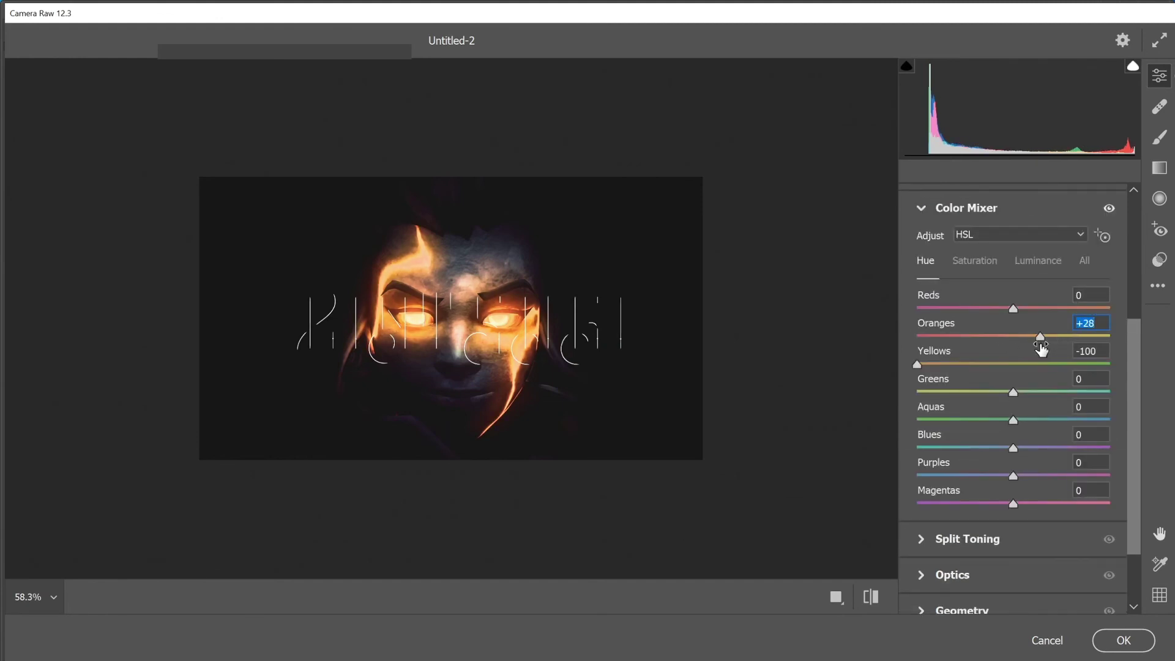
drag(1013, 309, 999, 344)
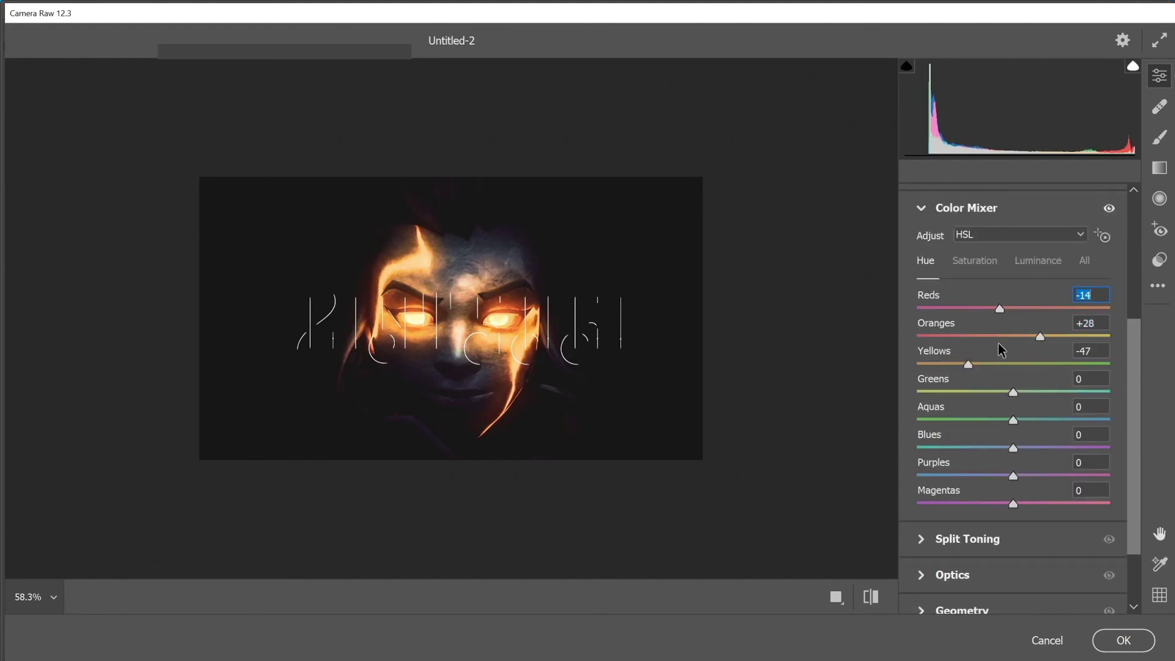
- Set the Reds hue to -25, then split-tone the highlights with hue 30, saturation 58 and the shadows with hue 109, saturation 8
text(-25)
key(Return)
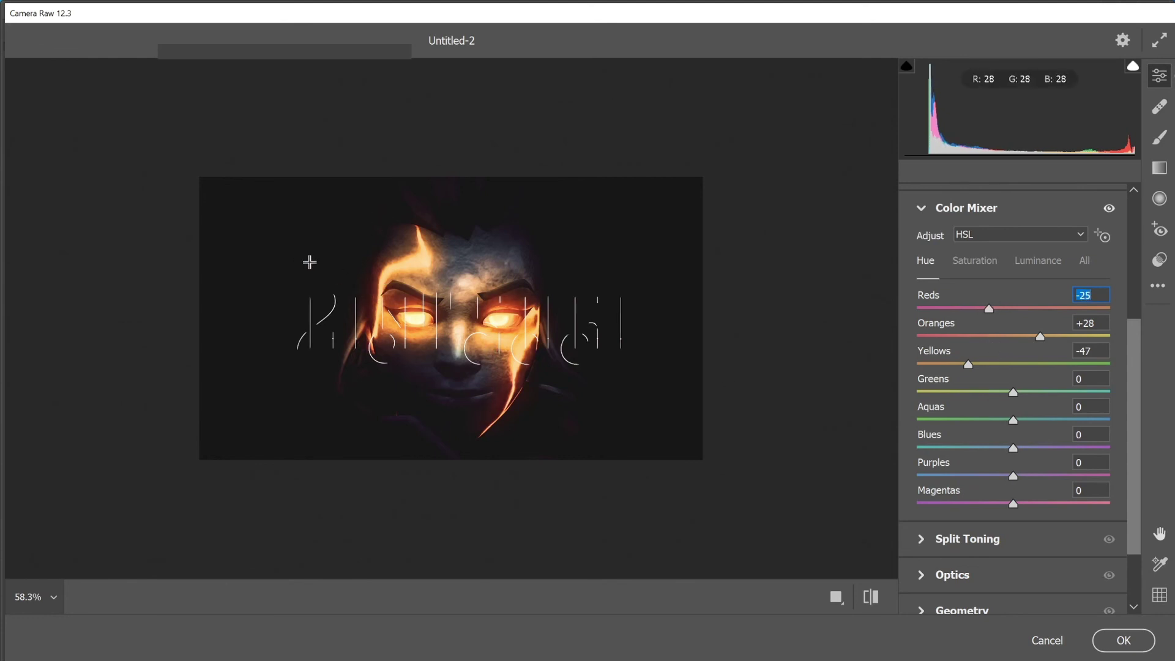
click(976, 547)
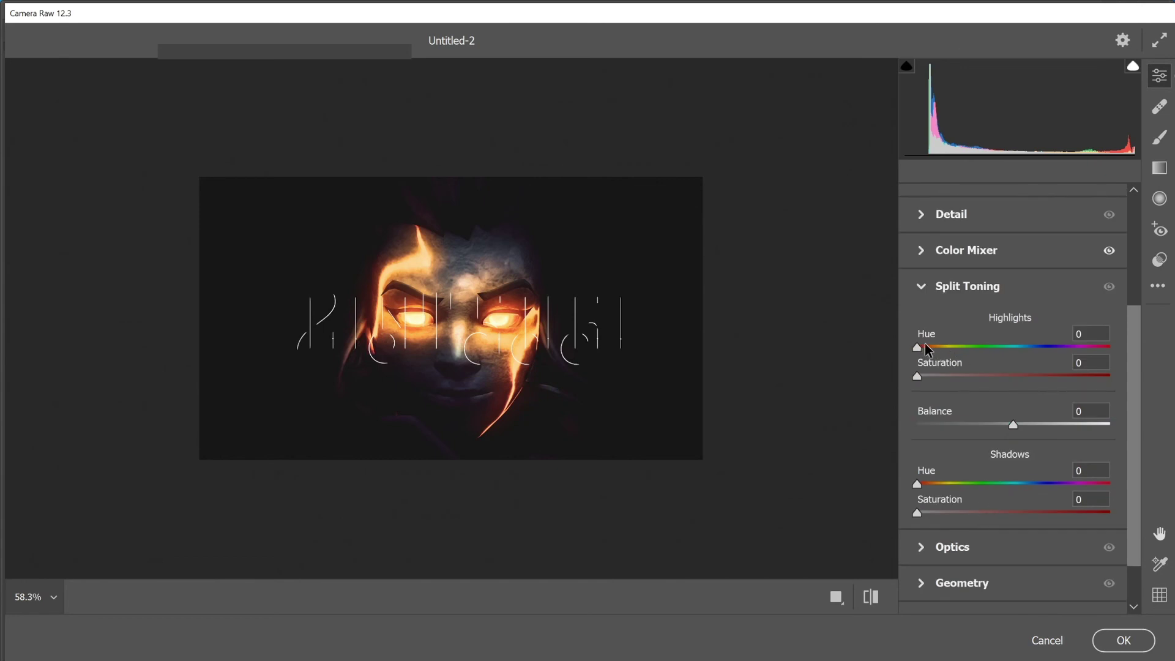
drag(1028, 485, 975, 483)
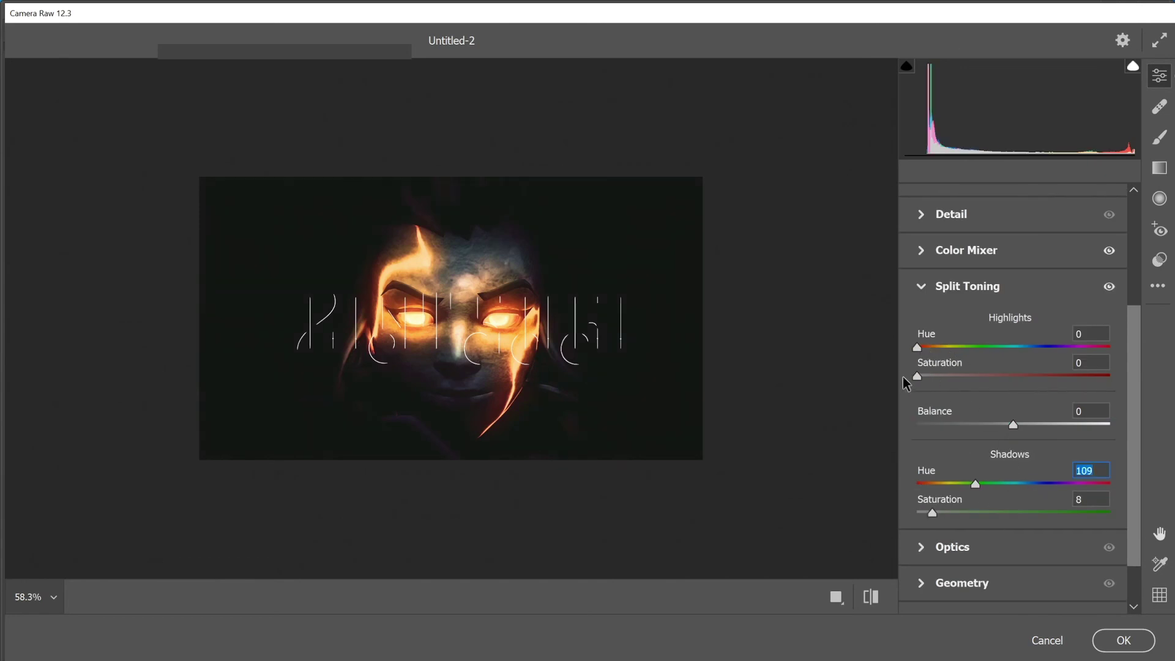
drag(916, 376, 1028, 377)
mouse_move(917, 348)
mouse_down()
mouse_move(1105, 352)
mouse_move(933, 354)
mouse_up()
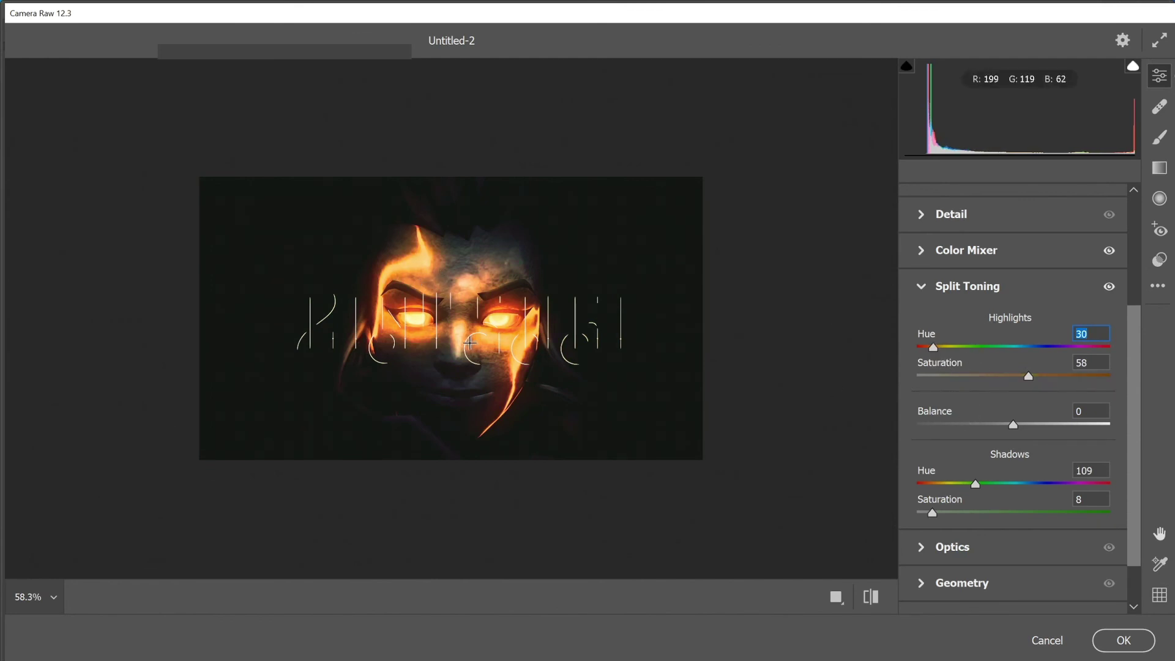
- Set Highlights -45, Shadows -21, Whites -41, Blacks -19, Texture +5, Clarity +40, Vibrance -51 and Saturation -12, and apply the Camera Raw grade
scroll(973, 440, up, 6)
mouse_move(1005, 534)
mouse_down()
mouse_move(948, 534)
mouse_move(987, 534)
mouse_up()
mouse_move(996, 563)
mouse_down()
mouse_move(929, 562)
mouse_move(1003, 564)
mouse_up()
drag(1024, 591, 1025, 590)
drag(1066, 507, 1041, 507)
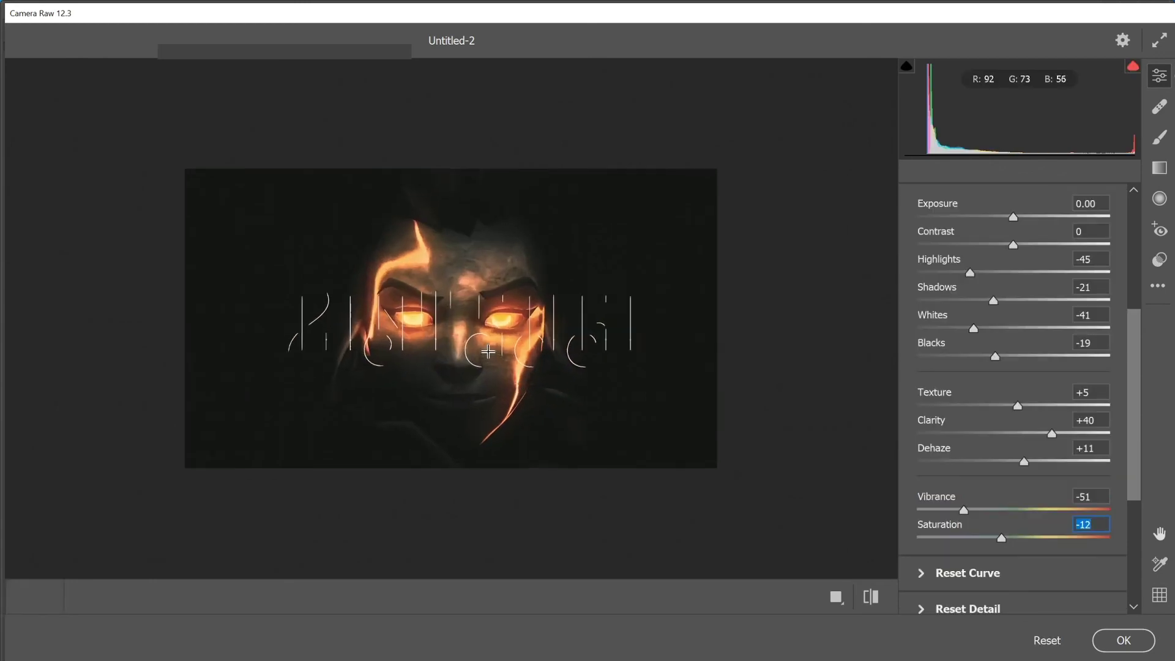
scroll(487, 352, up, 3)
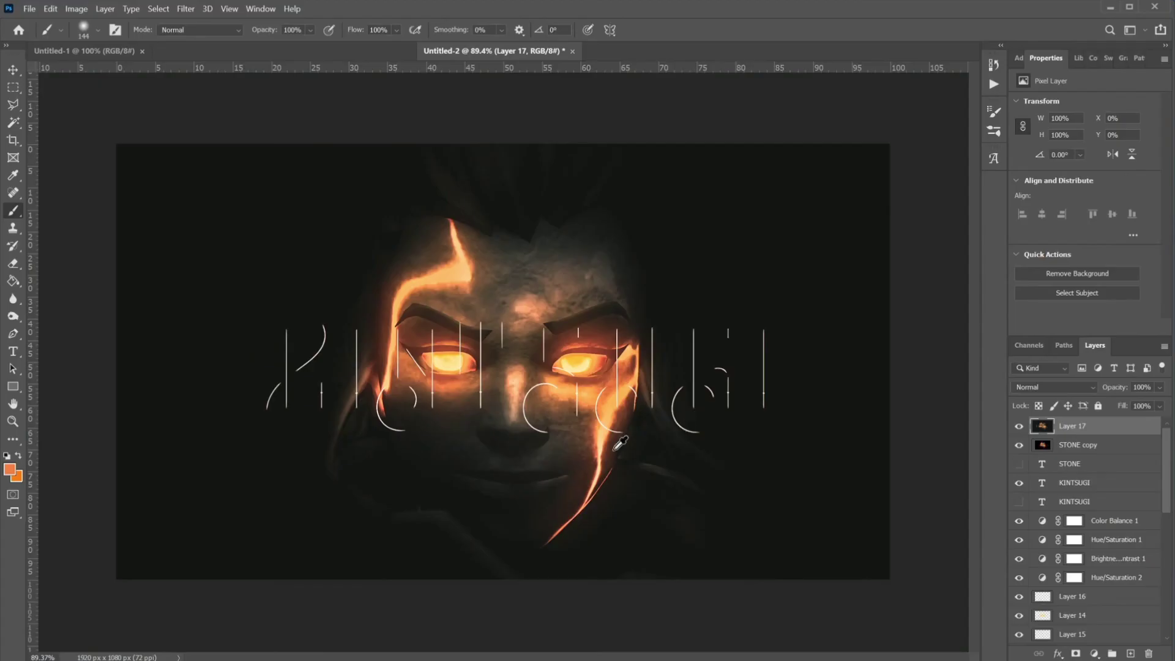
- Paint a soft orange glow beneath the left eye on a new layer and set its blend mode to Color Dodge
scroll(475, 432, up, 3)
scroll(473, 431, up, 3)
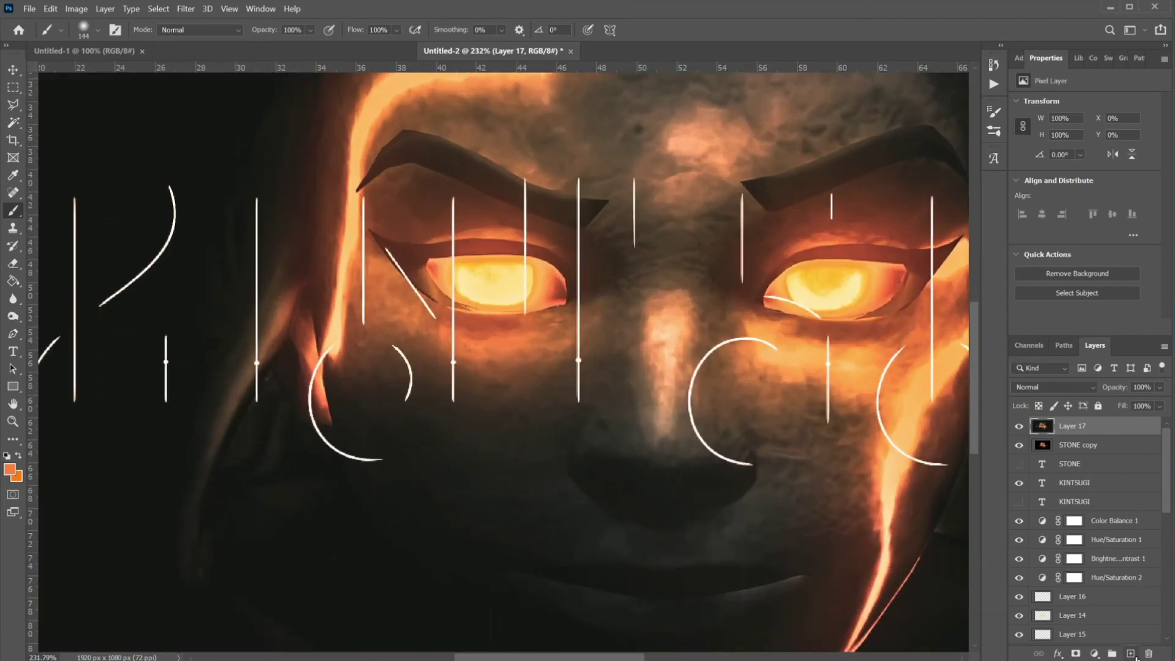
key(ctrl+shift+alt+n)
drag(406, 373, 532, 336)
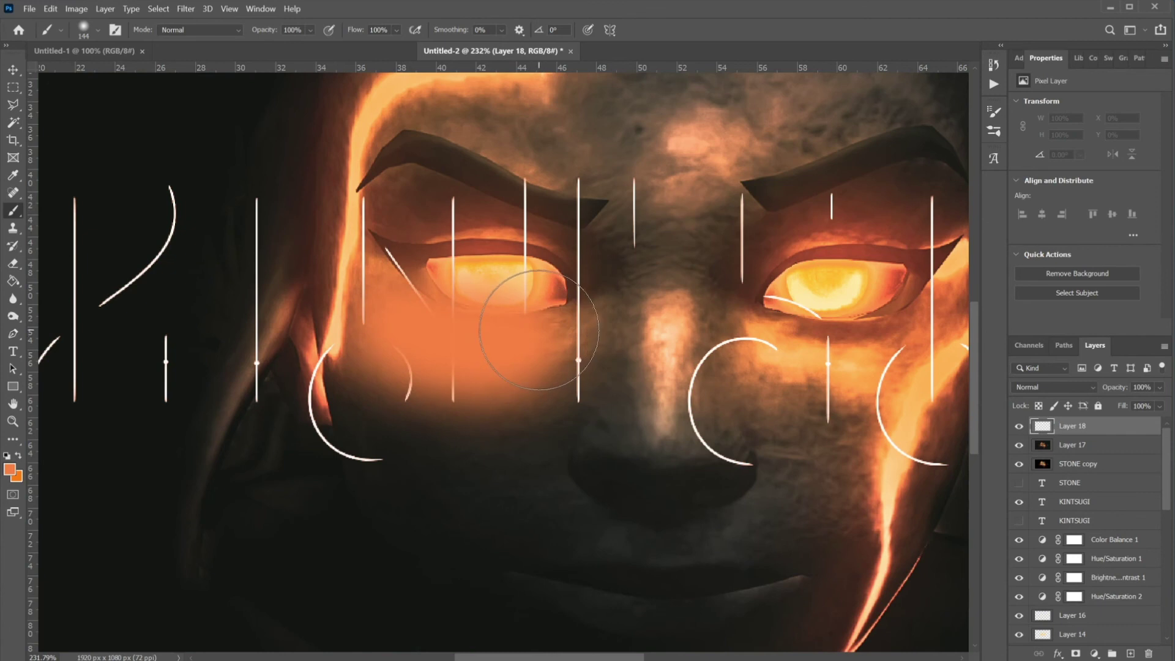
click(1053, 387)
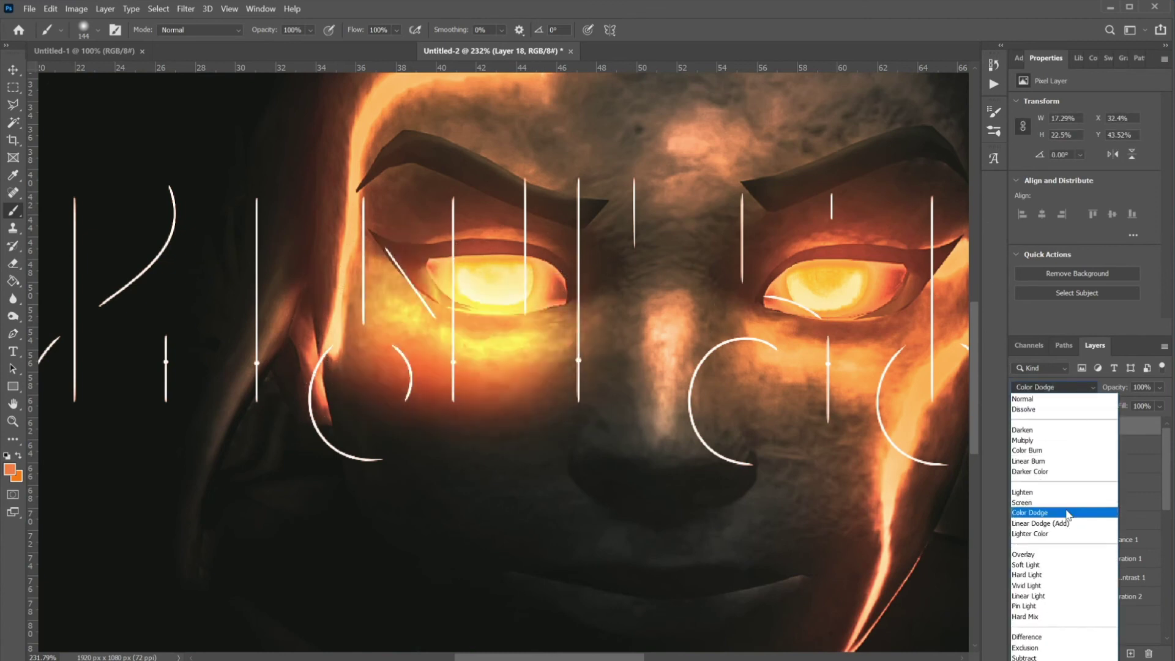
click(1067, 514)
- Paint more orange glow along the forehead crack, under the right eye and over the cheek crack
key(ctrl+0)
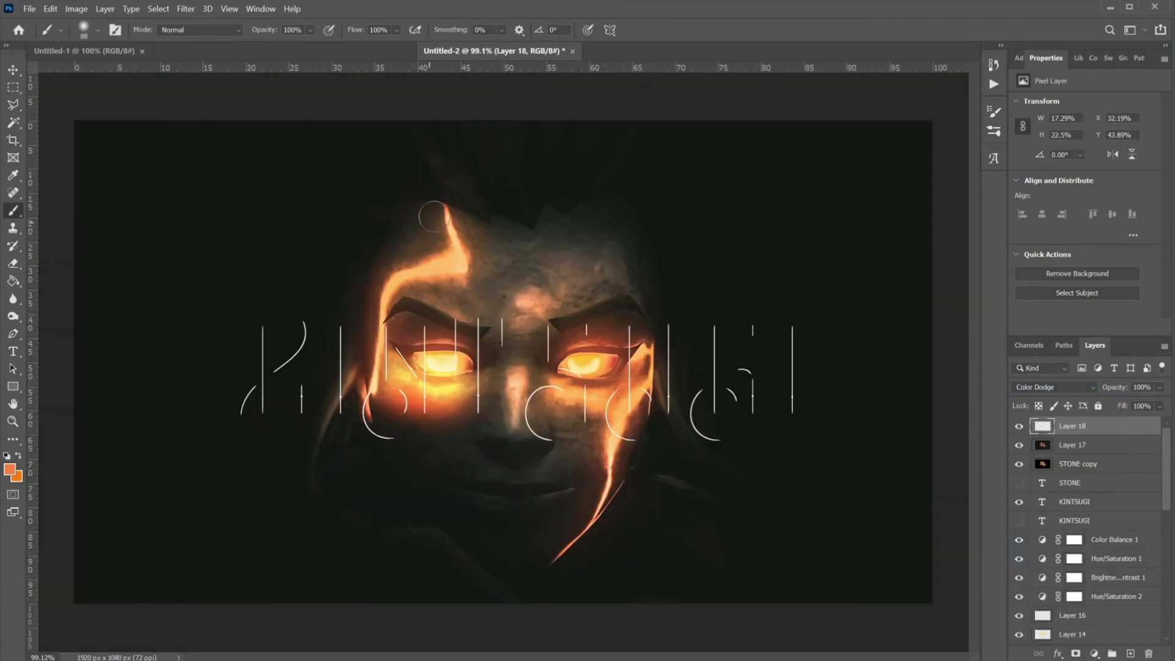
mouse_move(448, 218)
mouse_down()
mouse_move(450, 257)
mouse_move(410, 276)
mouse_move(383, 315)
mouse_move(374, 368)
mouse_up()
mouse_move(585, 392)
mouse_down()
mouse_move(615, 489)
mouse_move(646, 372)
mouse_up()
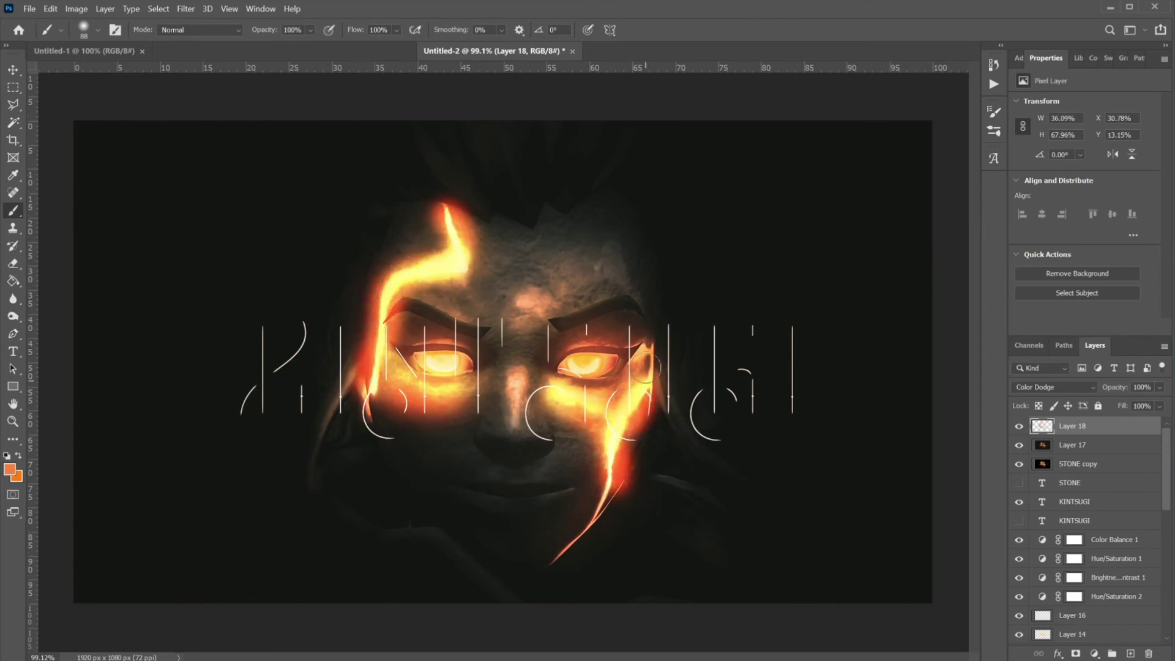
- Clean up the painted glow with a soft size 105 Eraser and change the glow layer's blend mode to Soft Light
key(e)
alt+right_click(717, 498)
click(92, 35)
click(939, 467)
click(1053, 387)
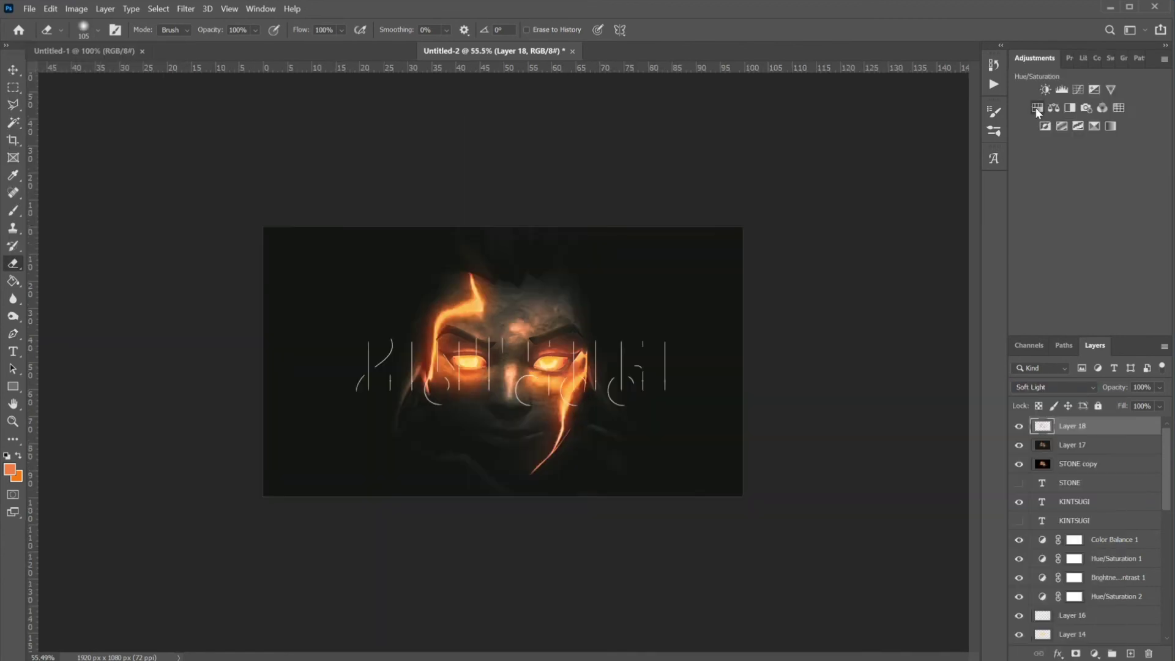
- Add a Hue/Saturation adjustment clipped to the glow layer and set its Hue to +4
click(1034, 107)
right_click(1103, 427)
click(1143, 628)
mouse_move(1084, 155)
mouse_down()
mouse_move(1041, 168)
mouse_move(1060, 153)
mouse_move(1086, 159)
mouse_up()
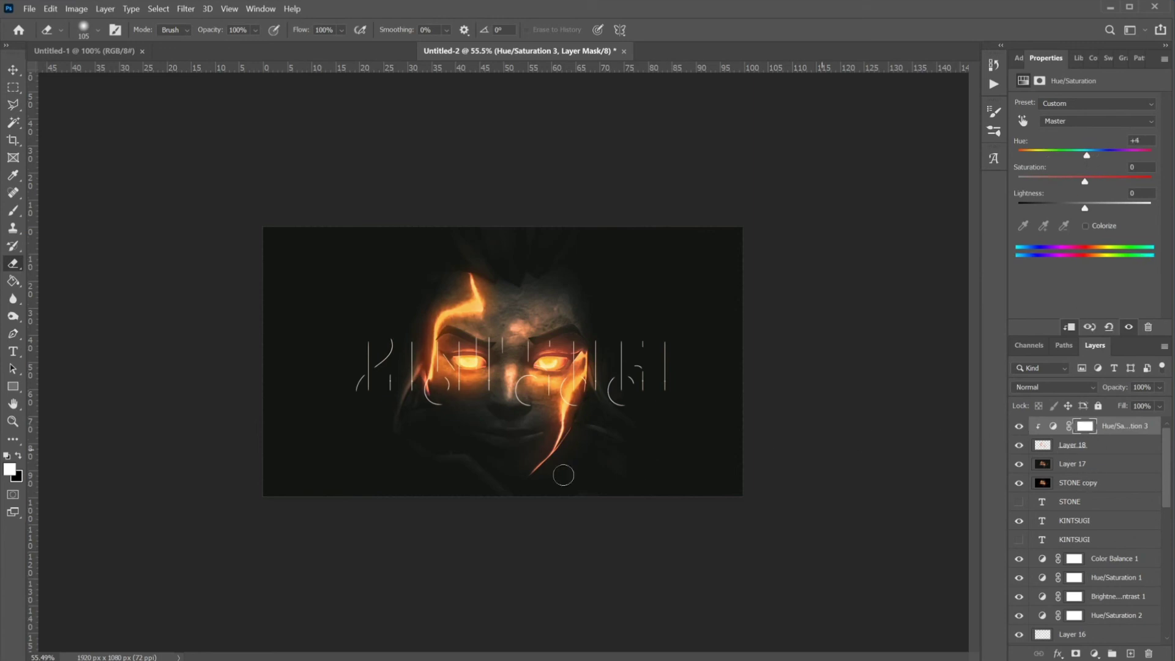
scroll(698, 401, up, 10)
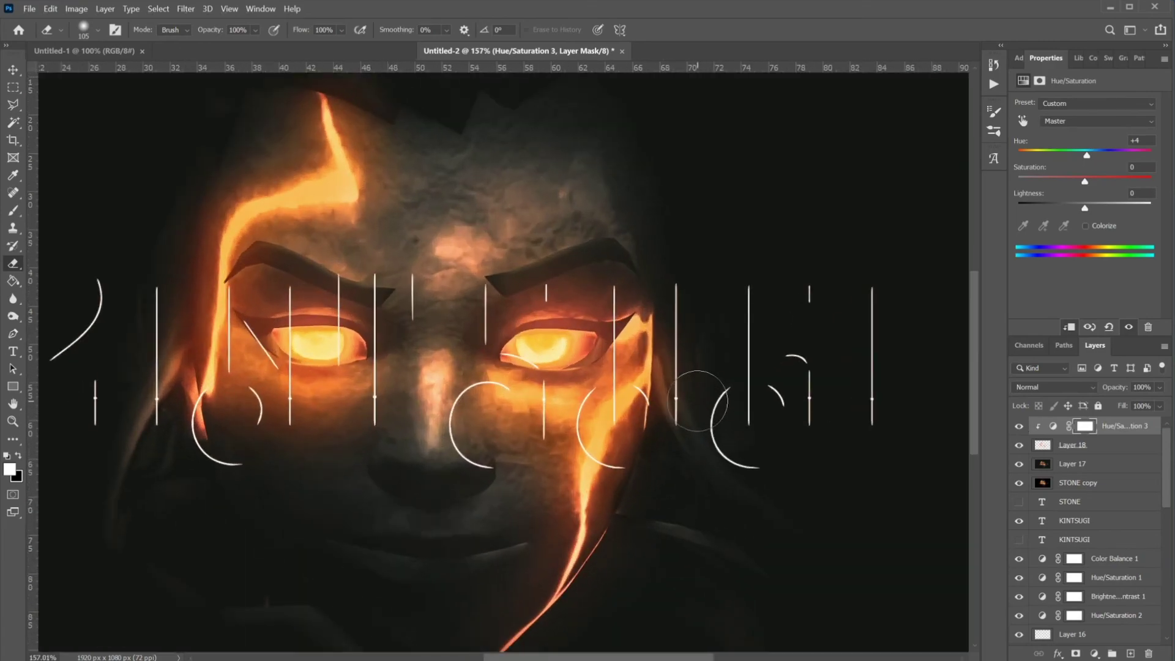